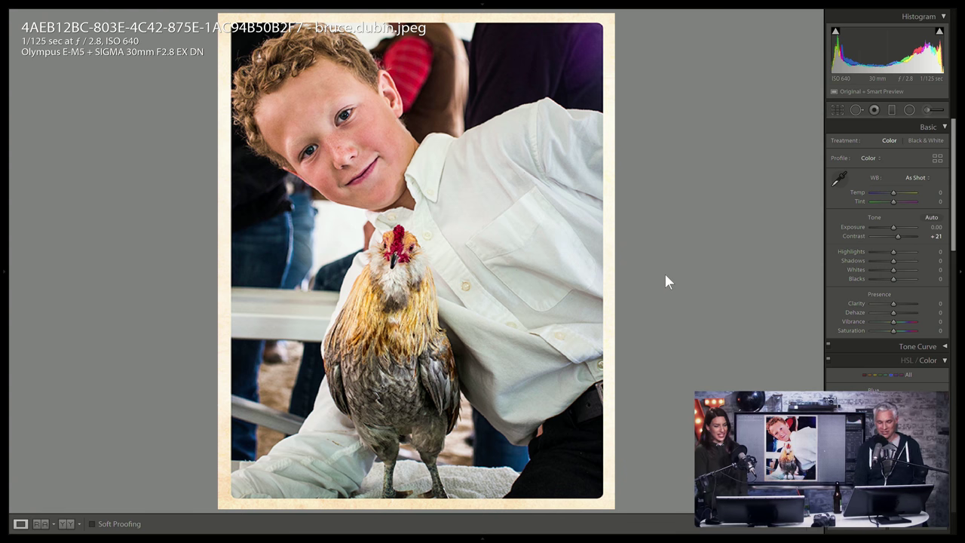
- Flag the boy-and-rooster photo as a pick, and set Exposure to +0.81 and Contrast to +23 on the hand-with-pencil photo
{"action": "key", "text": "p"}
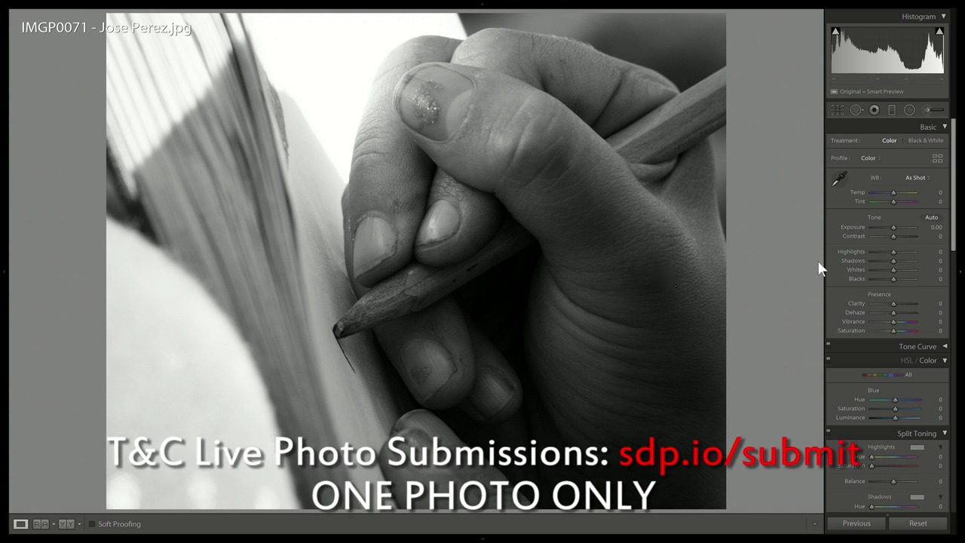
{"action": "left_click_drag", "start_coordinate": [892, 224], "coordinate": [894, 224]}
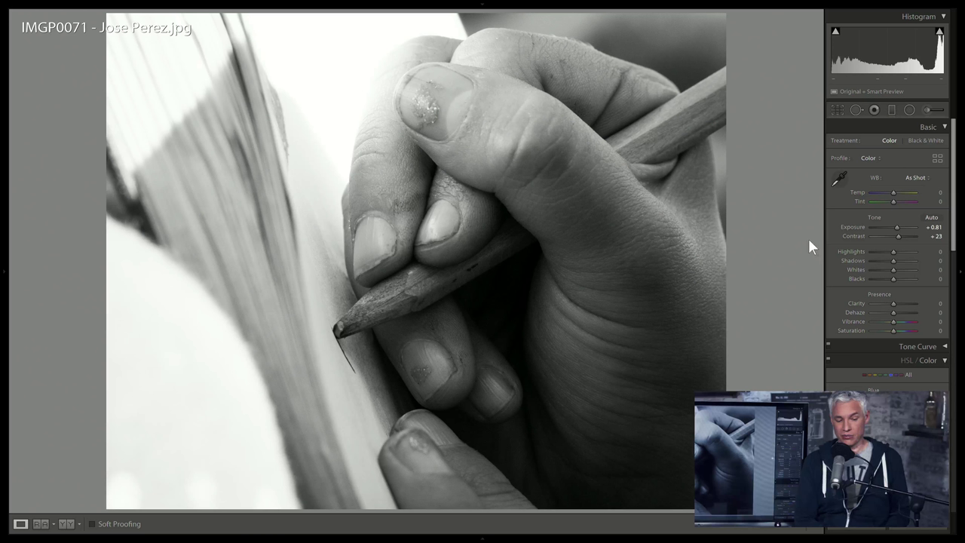
- Move on to the Death Looms photo of the smoking man, set its Tint to +31 and view it at a smaller size
{"action": "key", "text": "Right"}
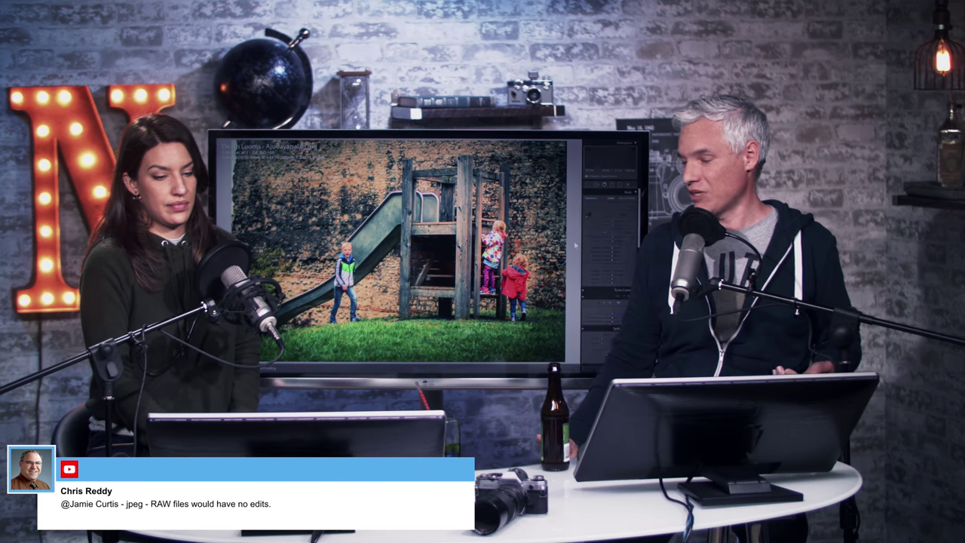
{"action": "key", "text": "Right"}
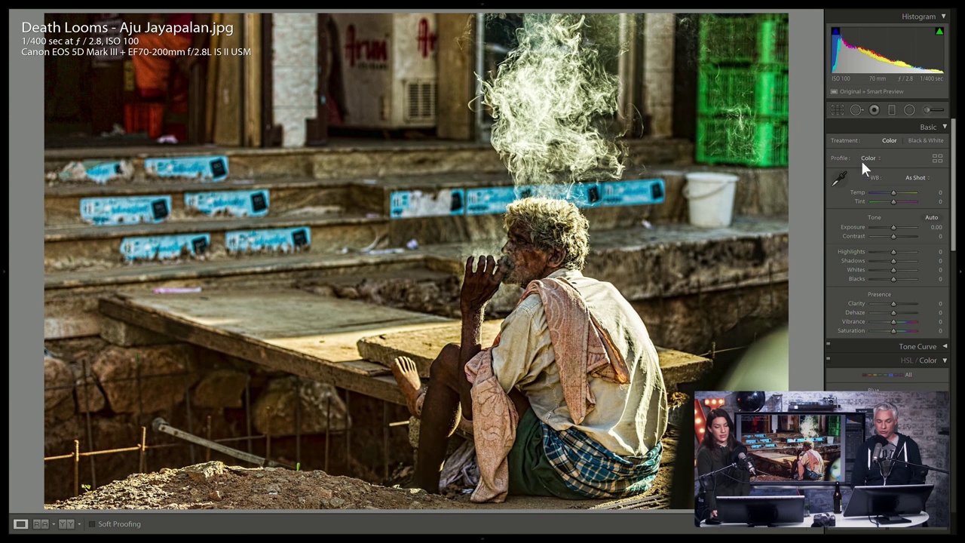
{"action": "left_click", "coordinate": [520, 255]}
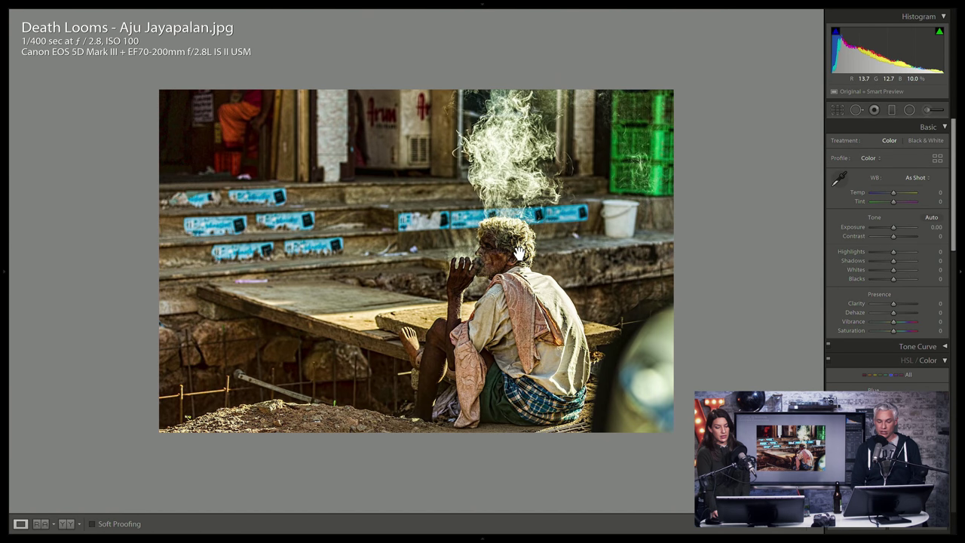
{"action": "left_click", "coordinate": [505, 251]}
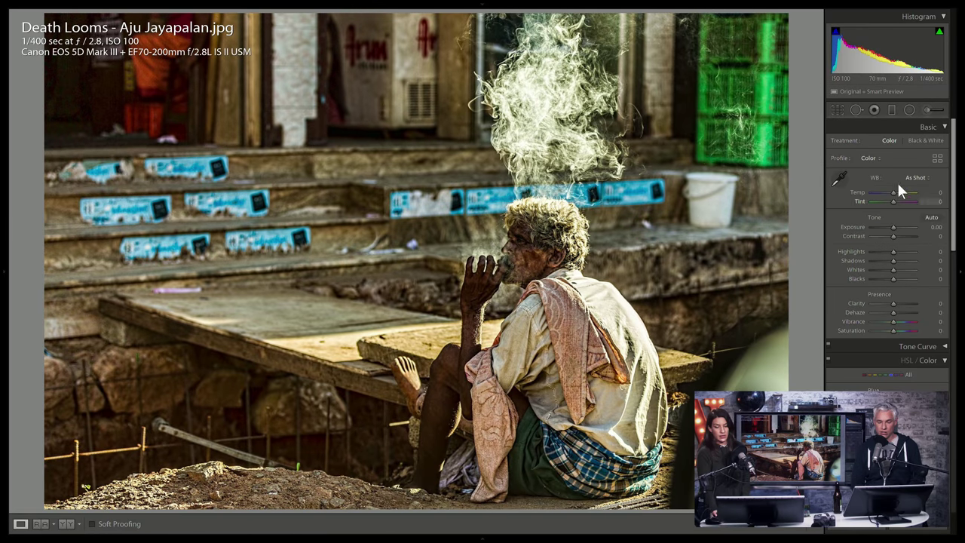
{"action": "left_click_drag", "start_coordinate": [894, 188], "coordinate": [900, 202]}
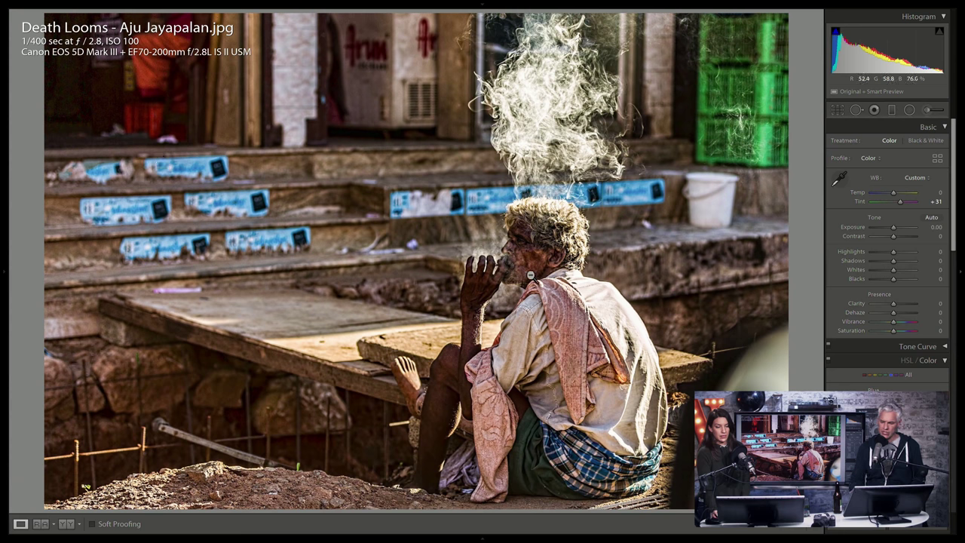
{"action": "left_click", "coordinate": [296, 466]}
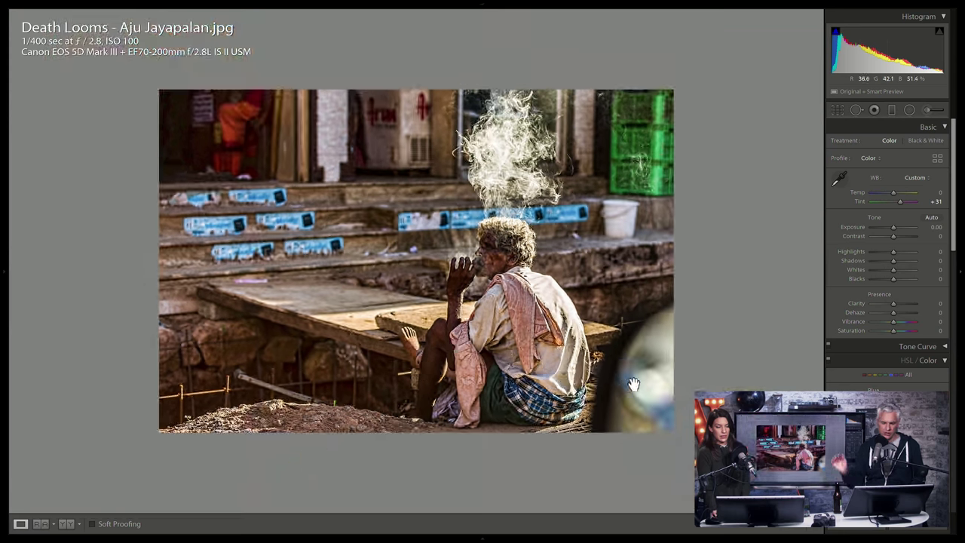
{"action": "left_click", "coordinate": [758, 254]}
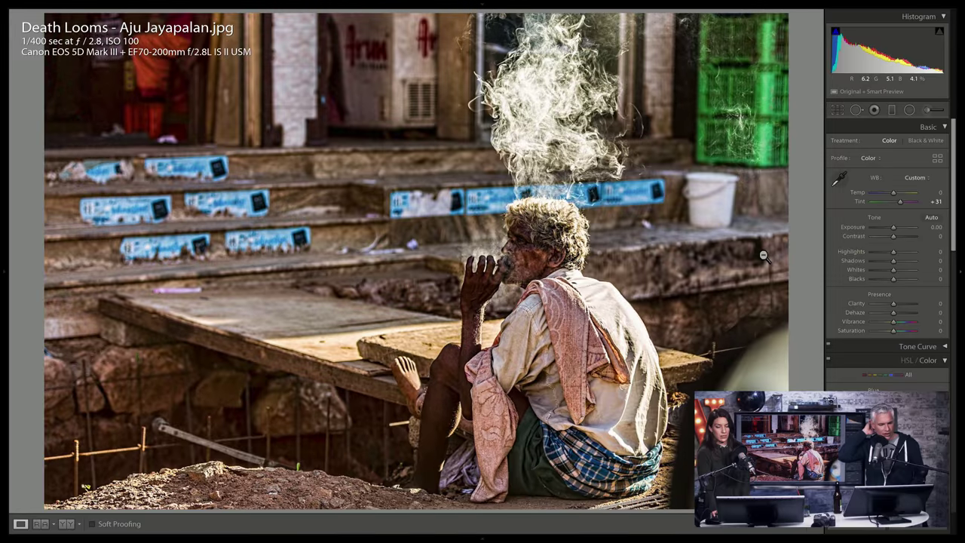
{"action": "left_click", "coordinate": [619, 261]}
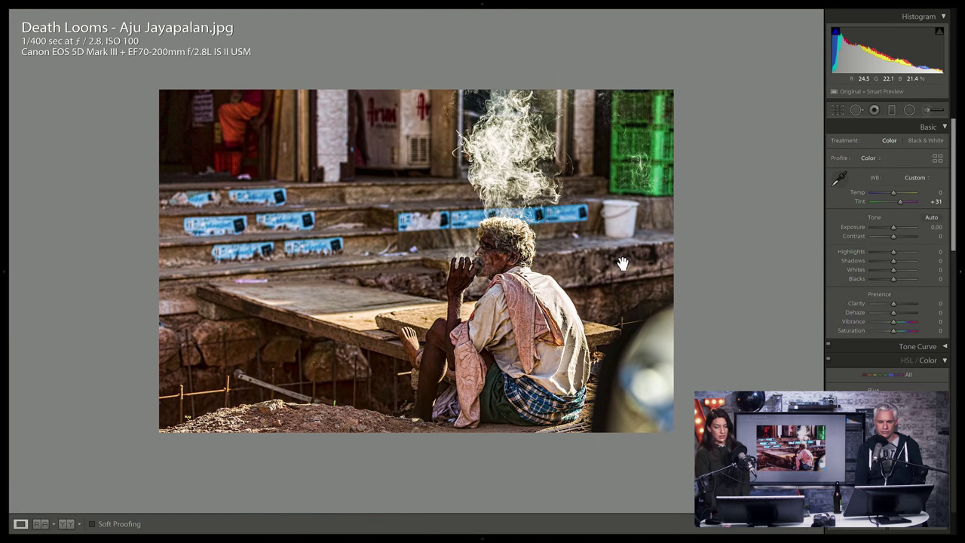
- Move on to the photo of the woman on the yellow float and set its Exposure to +0.29
{"action": "key", "text": "Right"}
{"action": "left_click", "coordinate": [621, 263]}
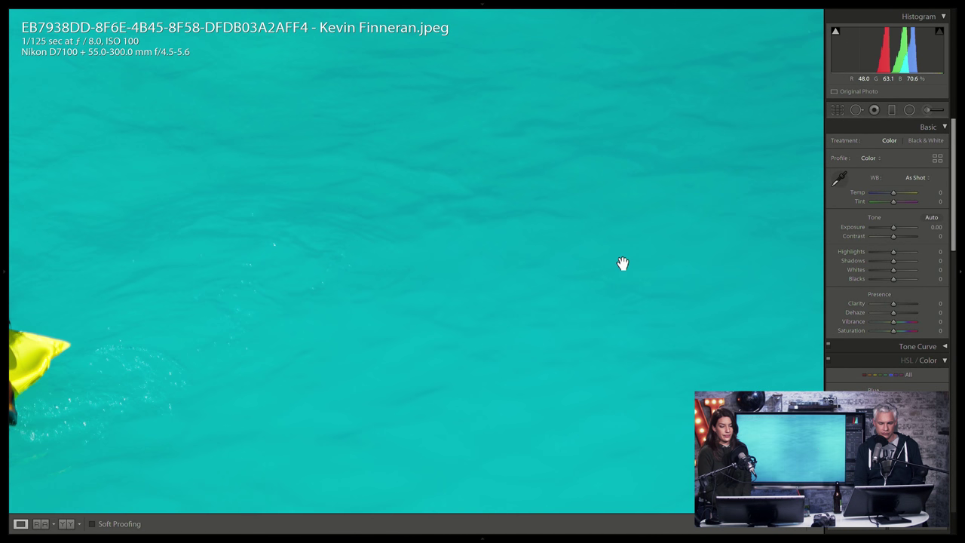
{"action": "left_click", "coordinate": [613, 266]}
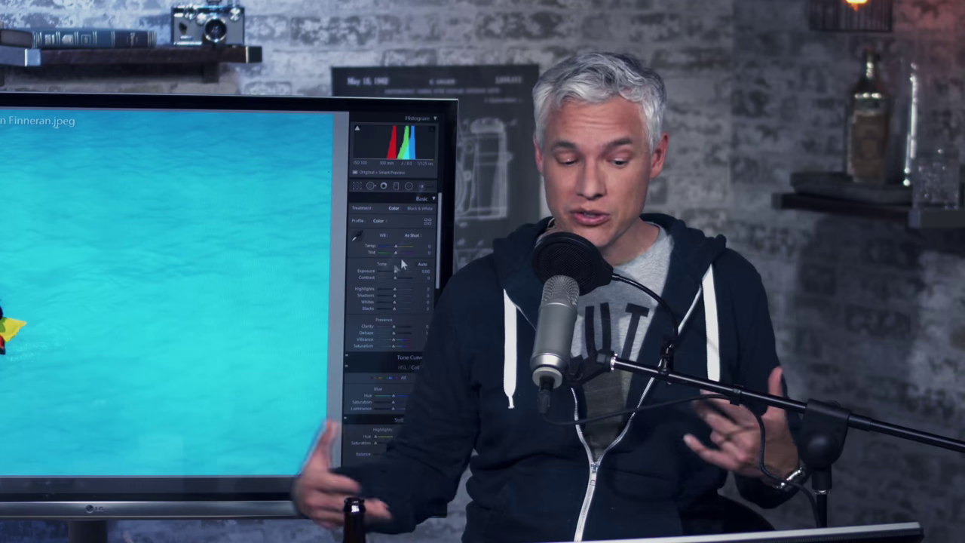
{"action": "left_click_drag", "start_coordinate": [395, 271], "coordinate": [395, 276]}
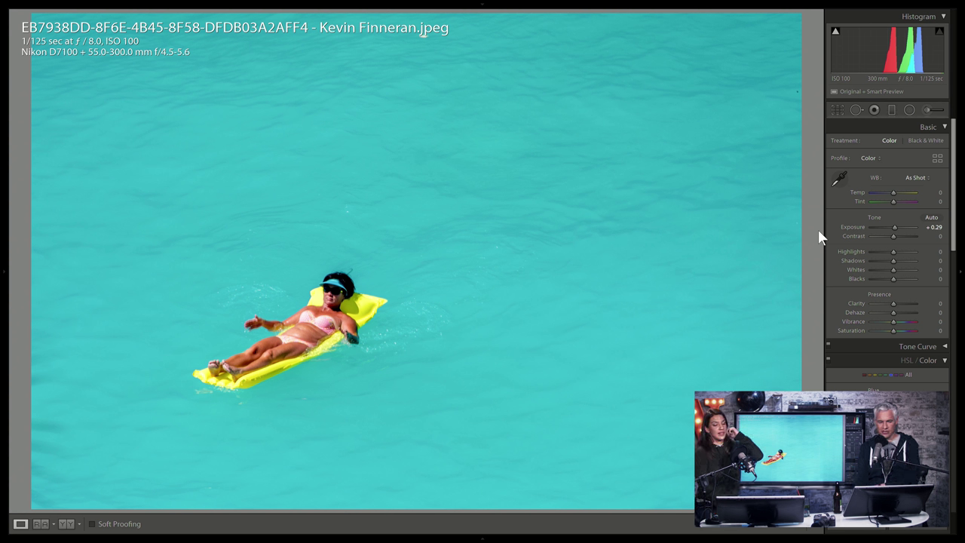
- Move on to the photo of the woman sleeping beside the lantern, inspect it at different sizes and set its Temp to -22
{"action": "key", "text": "Right"}
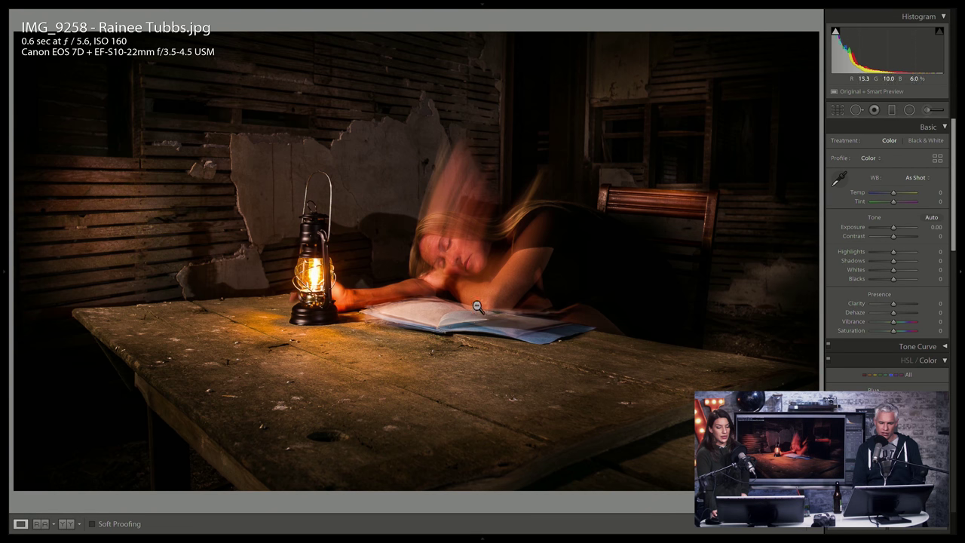
{"action": "left_click", "coordinate": [454, 313]}
{"action": "left_click", "coordinate": [454, 308]}
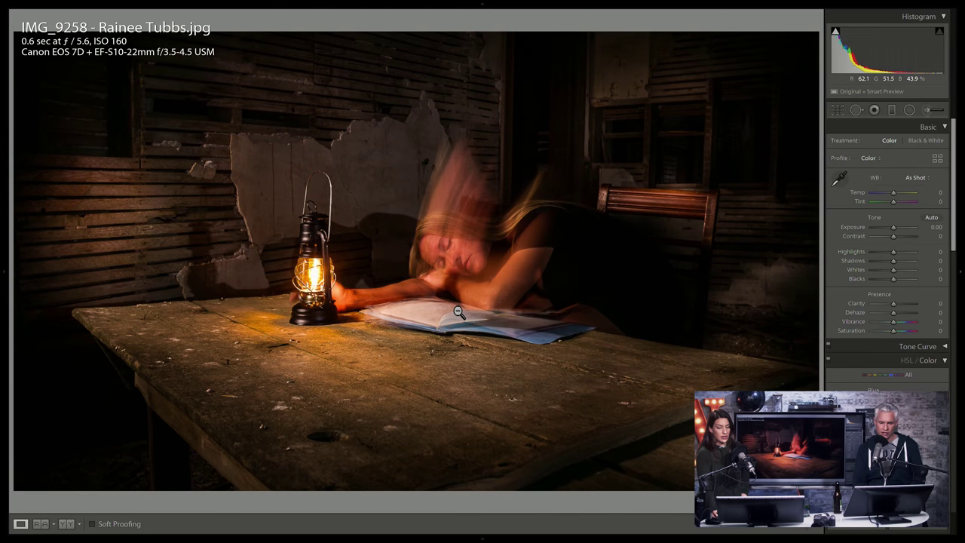
{"action": "left_click", "coordinate": [456, 310]}
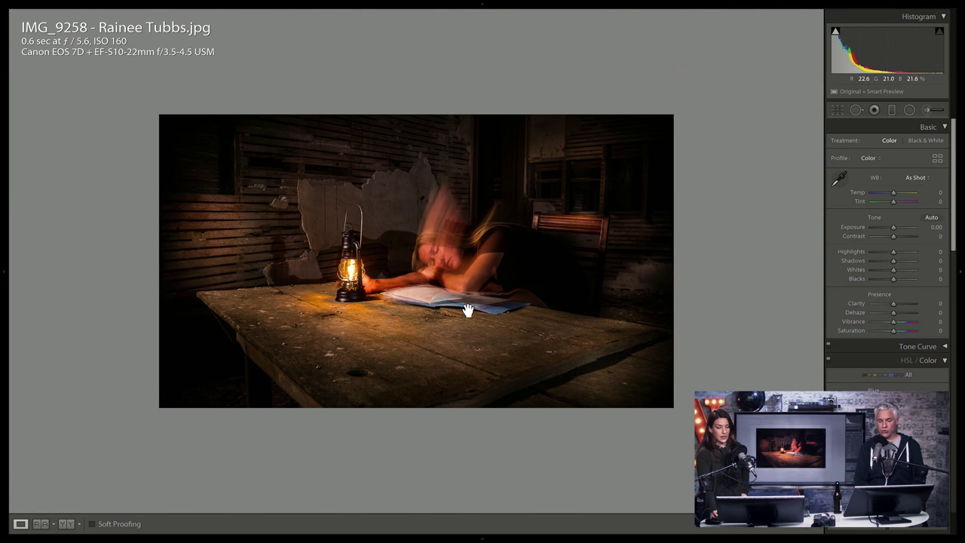
{"action": "left_click", "coordinate": [660, 277]}
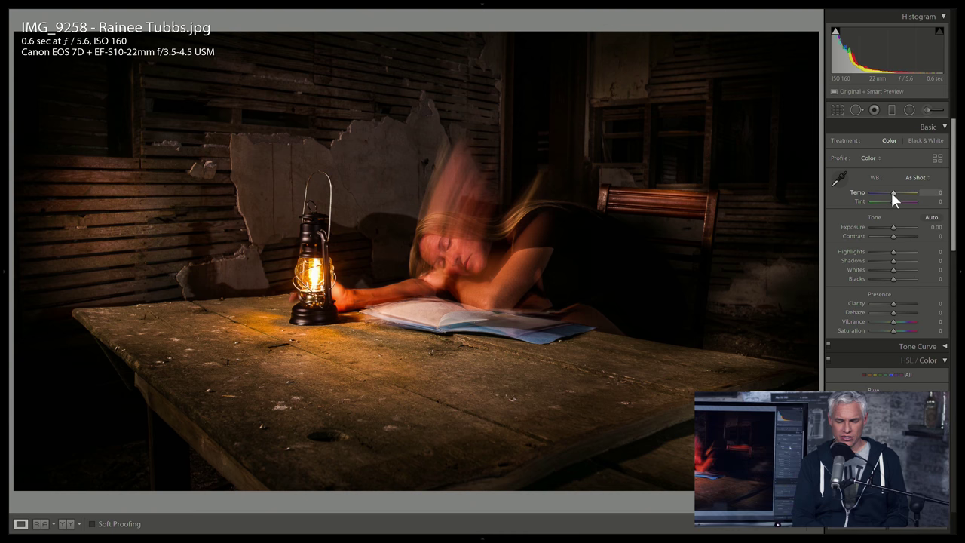
{"action": "left_click_drag", "start_coordinate": [892, 193], "coordinate": [887, 194]}
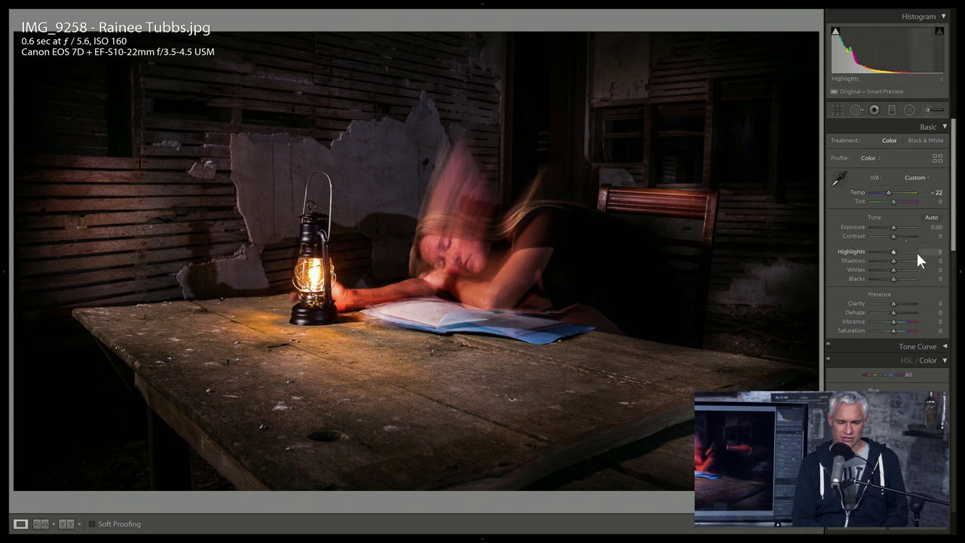
- Tint the lantern photo's shadows blue with Split Toning at hue 215 and saturation 28
{"action": "left_click_drag", "start_coordinate": [956, 251], "coordinate": [958, 294]}
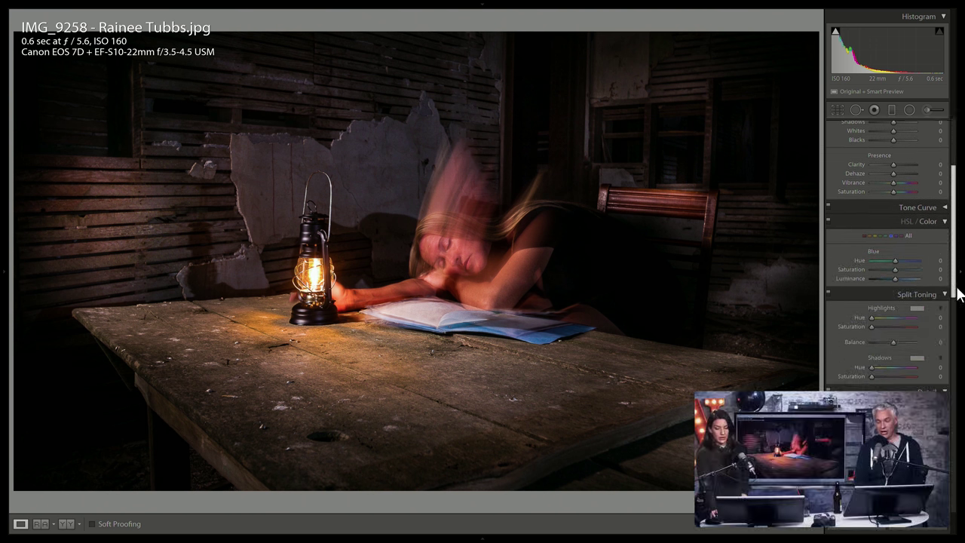
{"action": "left_click", "coordinate": [917, 358]}
{"action": "left_click_drag", "start_coordinate": [886, 357], "coordinate": [819, 407]}
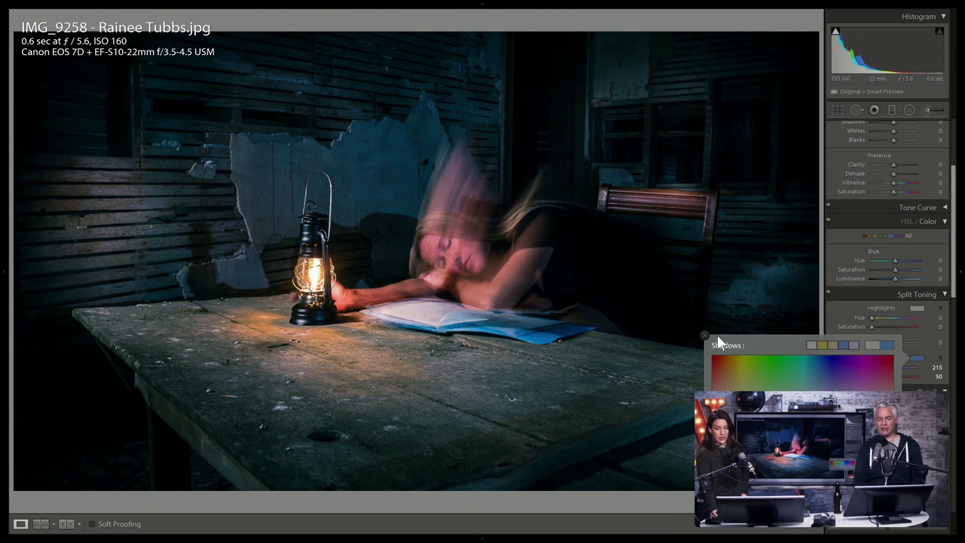
{"action": "left_click", "coordinate": [703, 333]}
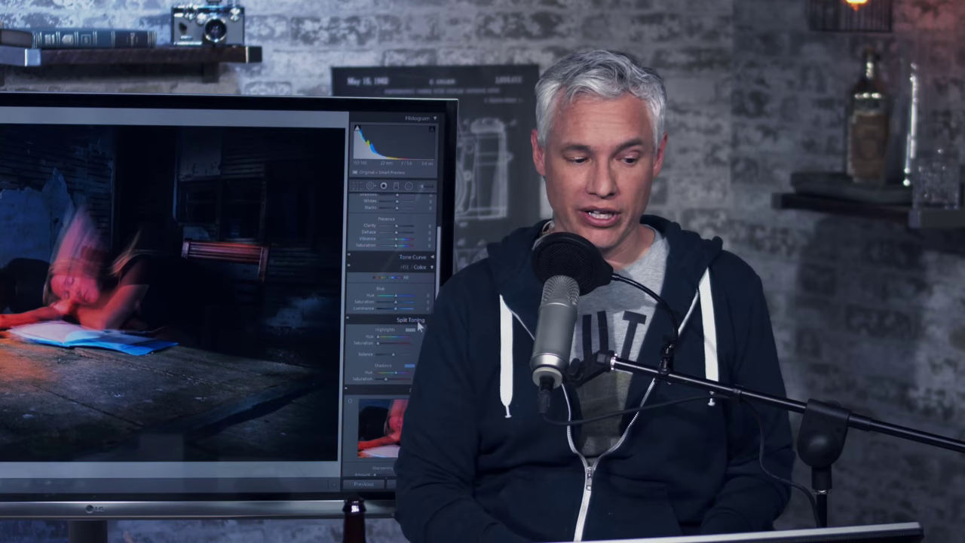
- Set the Split Toning highlights to hue 37 and saturation 52, and compare the lantern photo before and after editing
{"action": "left_click", "coordinate": [408, 328]}
{"action": "key", "text": "p"}
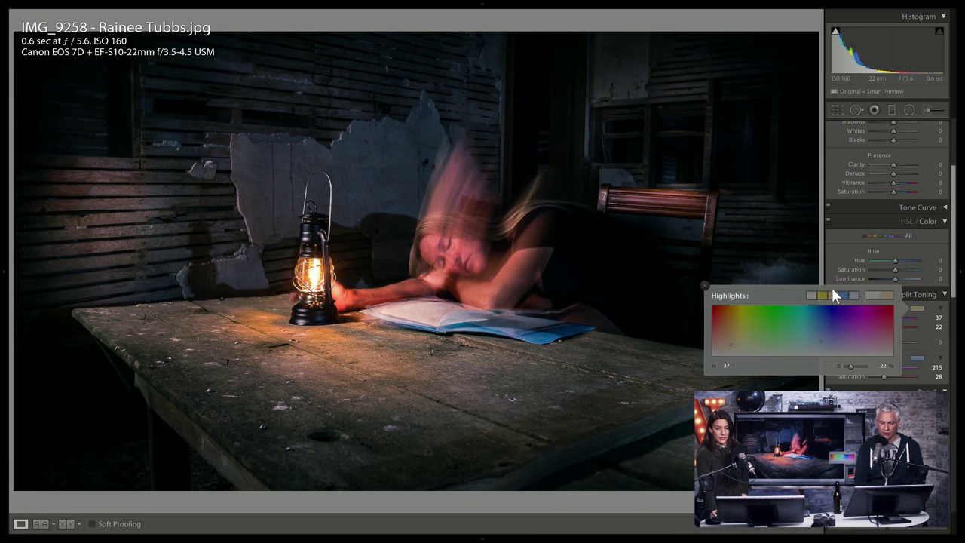
{"action": "left_click", "coordinate": [705, 283]}
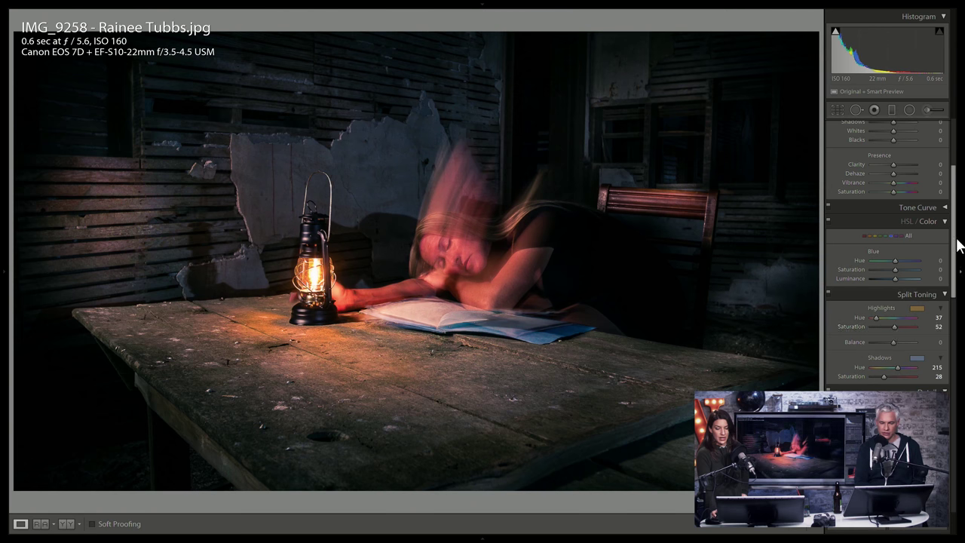
{"action": "left_click_drag", "start_coordinate": [957, 227], "coordinate": [962, 154]}
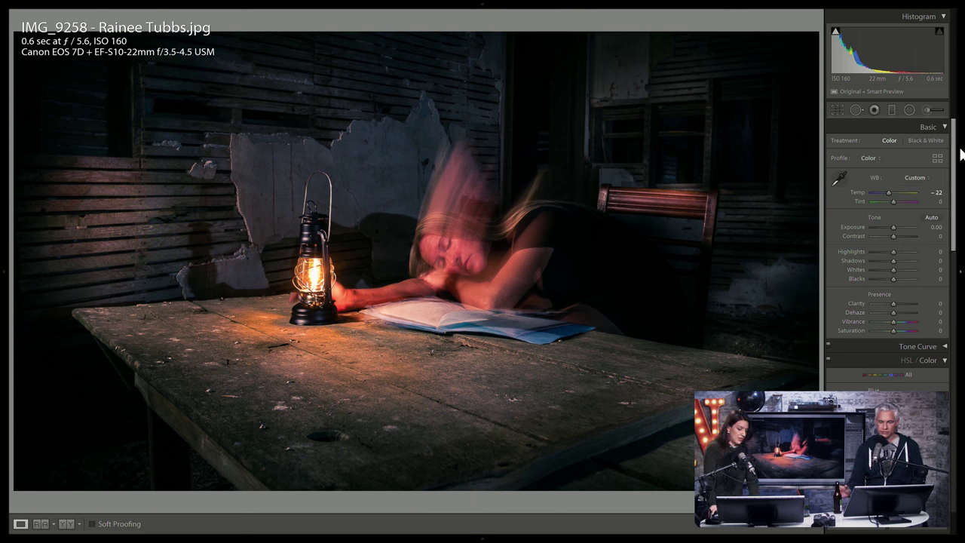
{"action": "key", "text": "y"}
{"action": "key", "text": "y"}
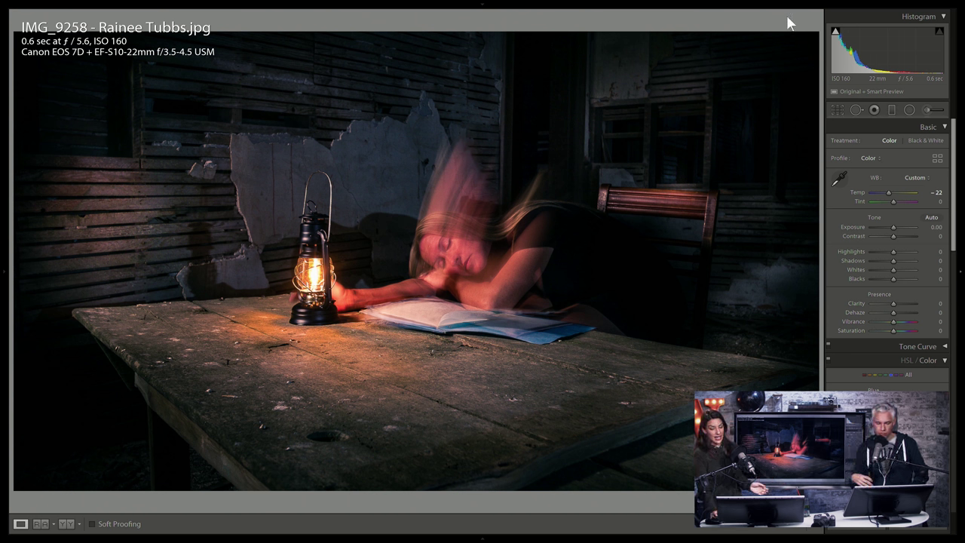
- Move on to the spoon carver's photo, inspect the hands up close and set its Tint to +14
{"action": "key", "text": "Right"}
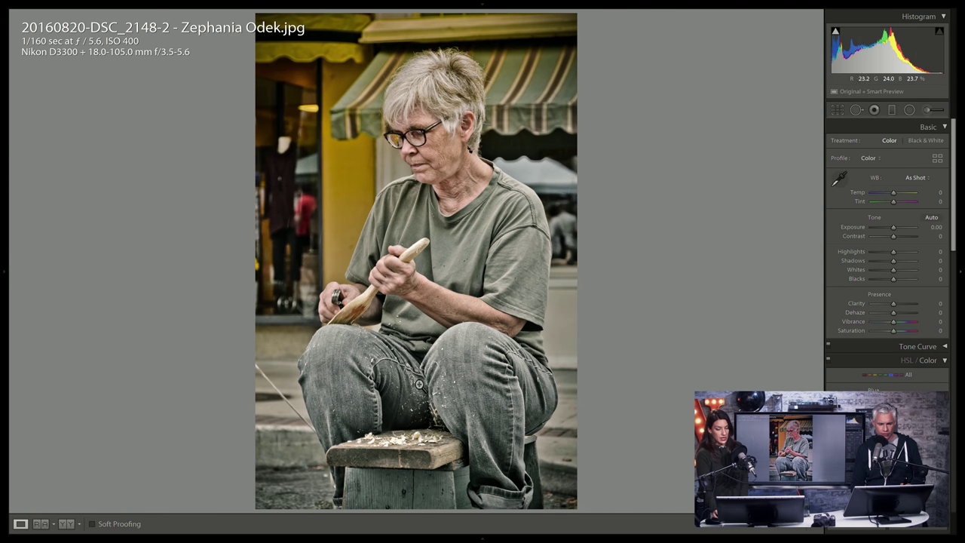
{"action": "left_click", "coordinate": [354, 300]}
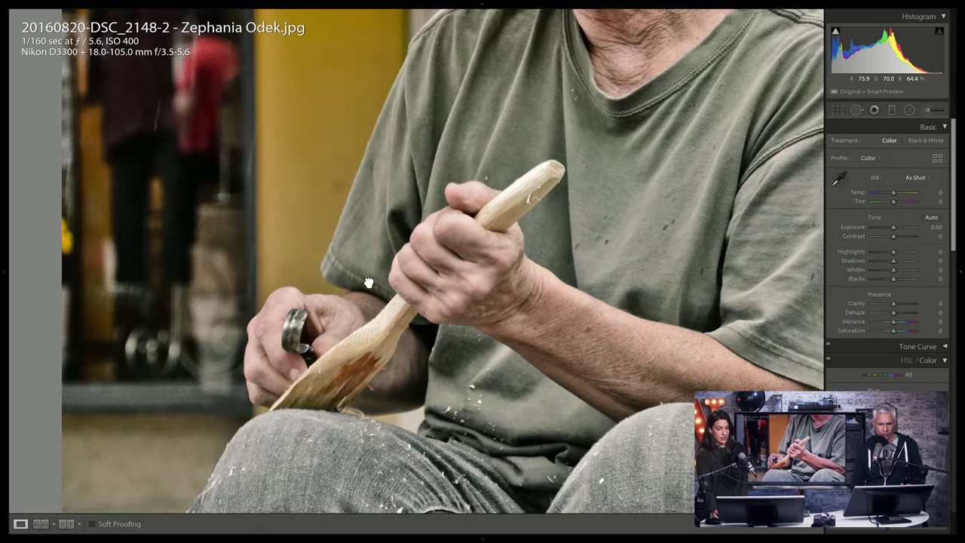
{"action": "left_click_drag", "start_coordinate": [339, 319], "coordinate": [462, 328]}
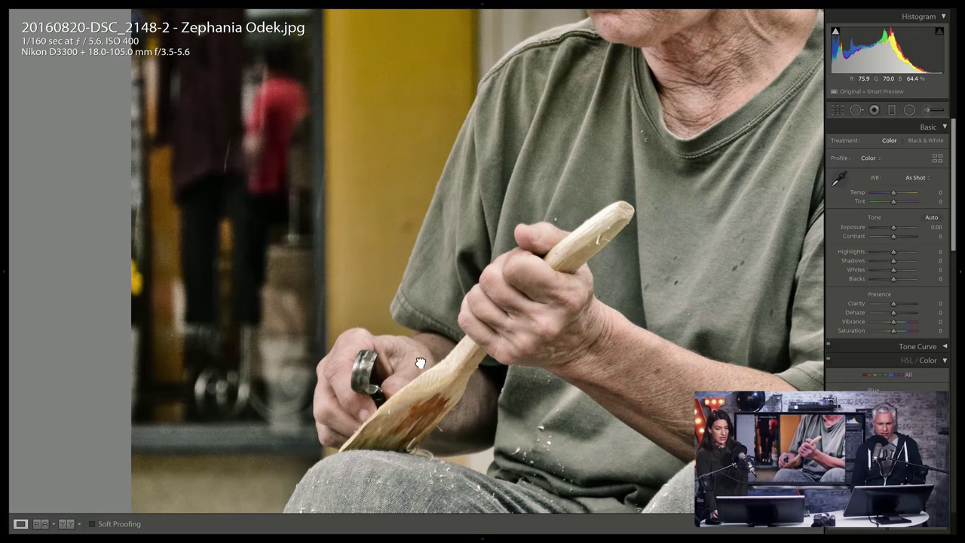
{"action": "left_click", "coordinate": [510, 377]}
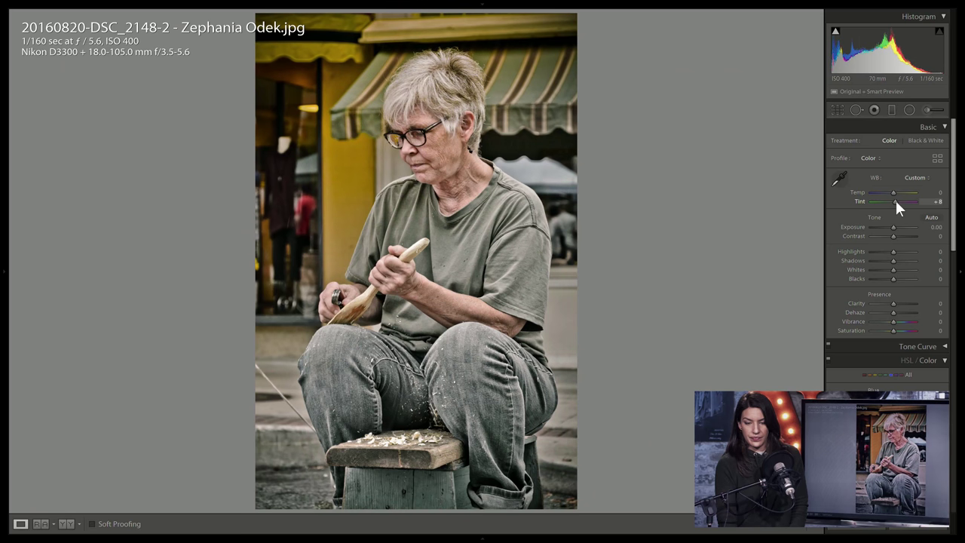
{"action": "left_click_drag", "start_coordinate": [896, 201], "coordinate": [897, 200]}
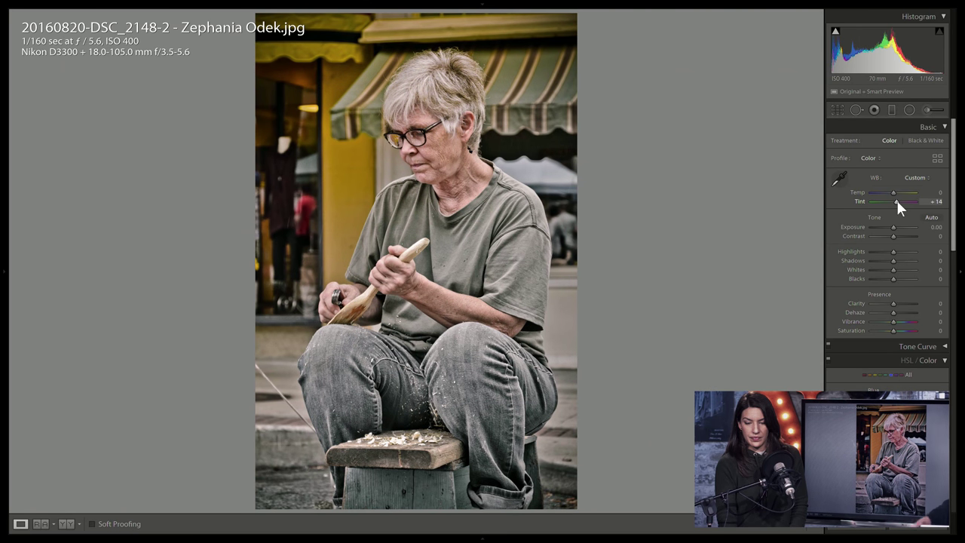
- Set Whites to +48 while trying the Black & White treatment on the spoon carver's photo, and return it to Color
{"action": "left_click", "coordinate": [918, 141]}
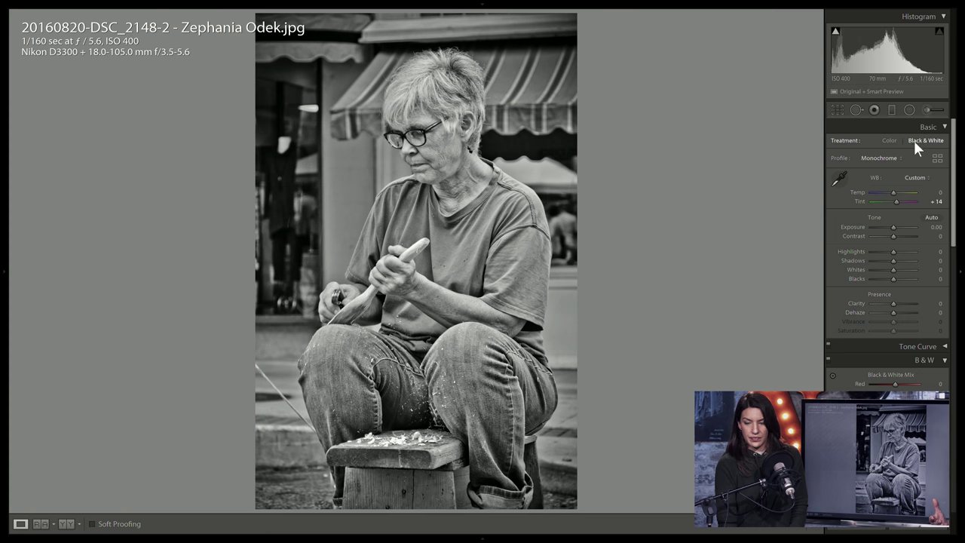
{"action": "left_click_drag", "start_coordinate": [893, 269], "coordinate": [903, 269]}
{"action": "left_click", "coordinate": [888, 141]}
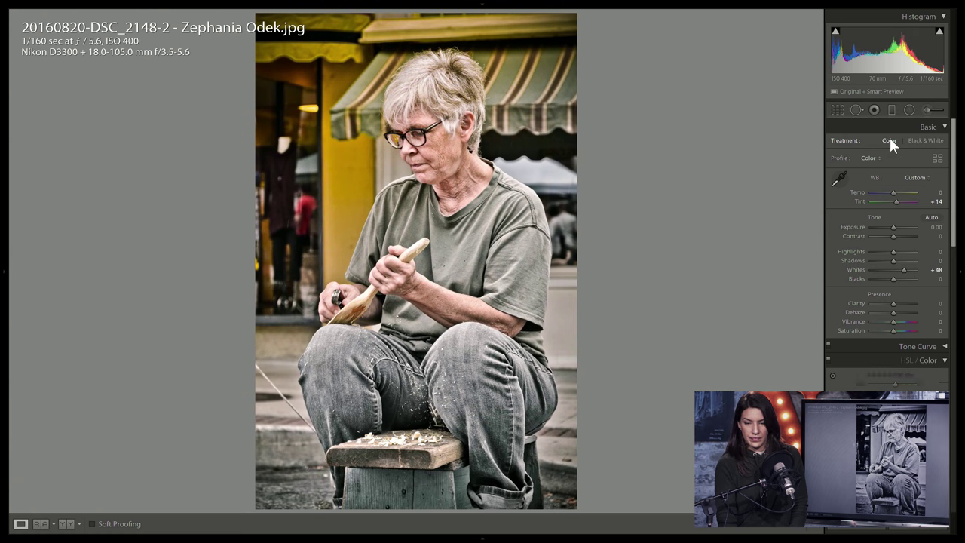
- Flag the street chalk artist's photo as a pick and view the clock-gear portrait at a smaller size
{"action": "key", "text": "Right"}
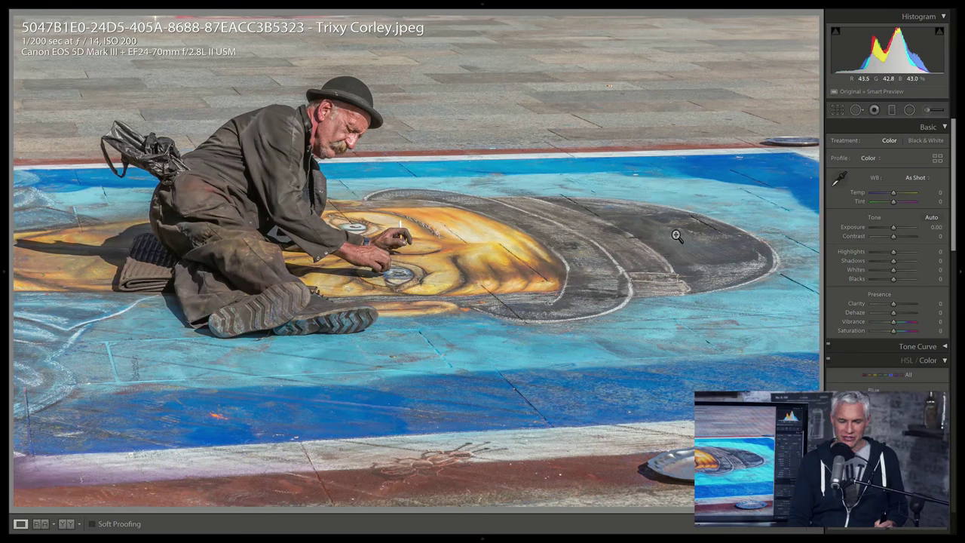
{"action": "key", "text": "p"}
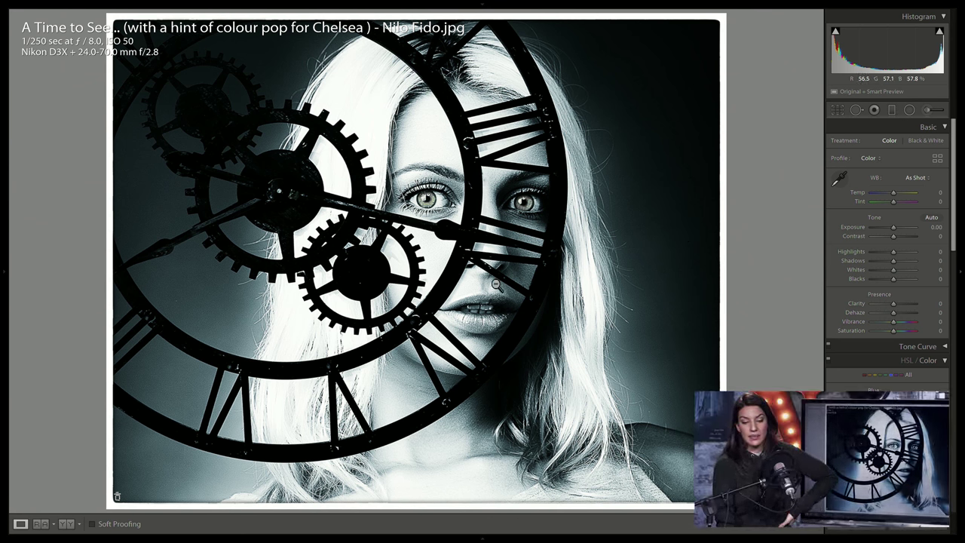
{"action": "left_click", "coordinate": [370, 154]}
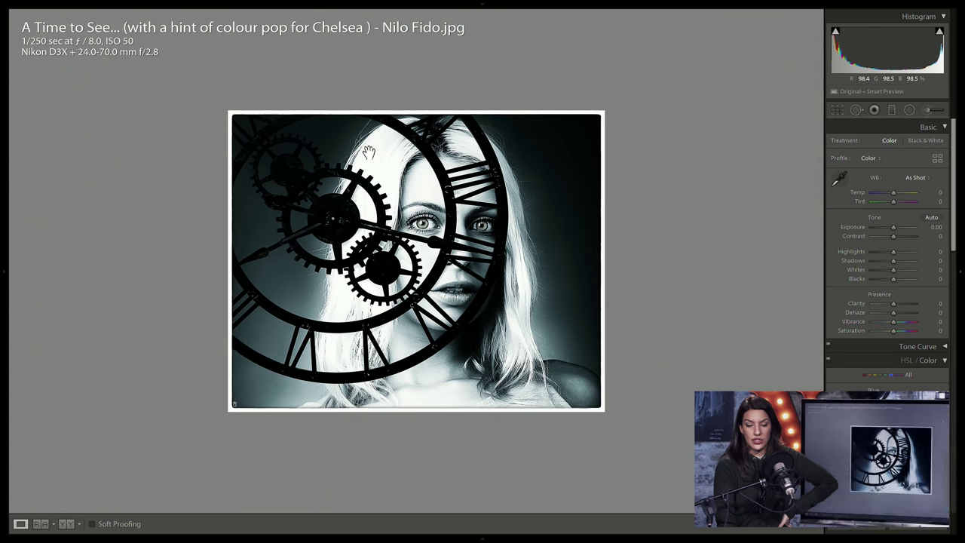
- Enlarge the clock-gear portrait, move on to the staircase photo, inspect the woman's painted face up close and adjust the Exposure
{"action": "left_click", "coordinate": [379, 293]}
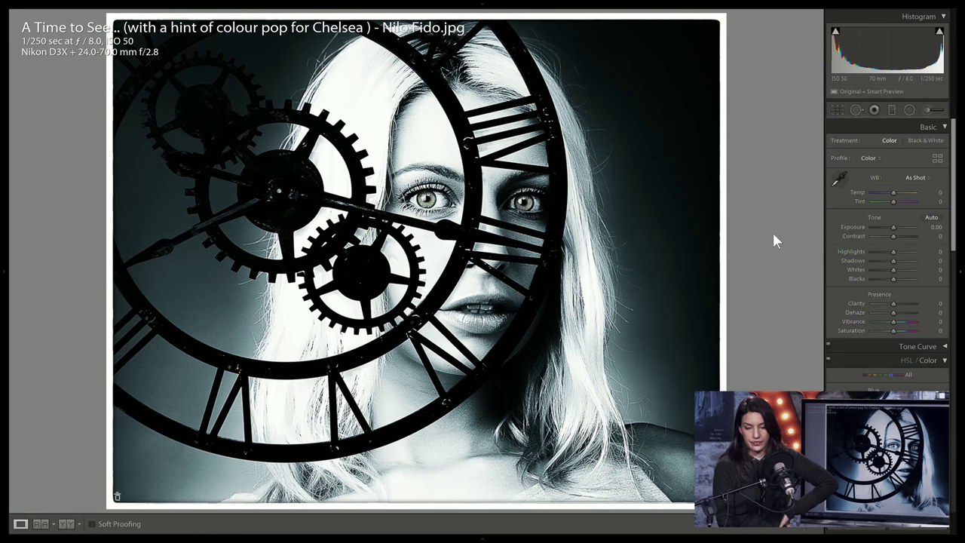
{"action": "key", "text": "Right"}
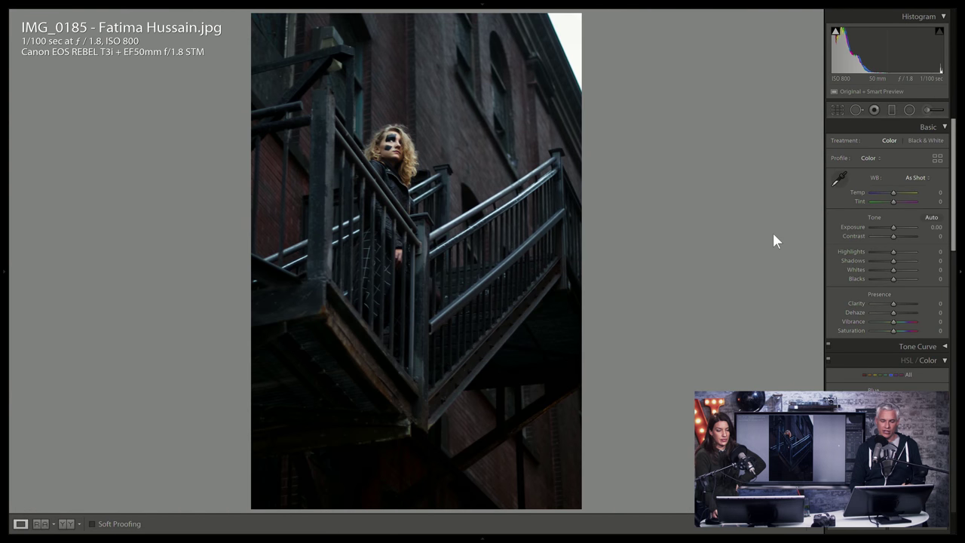
{"action": "left_click", "coordinate": [405, 149]}
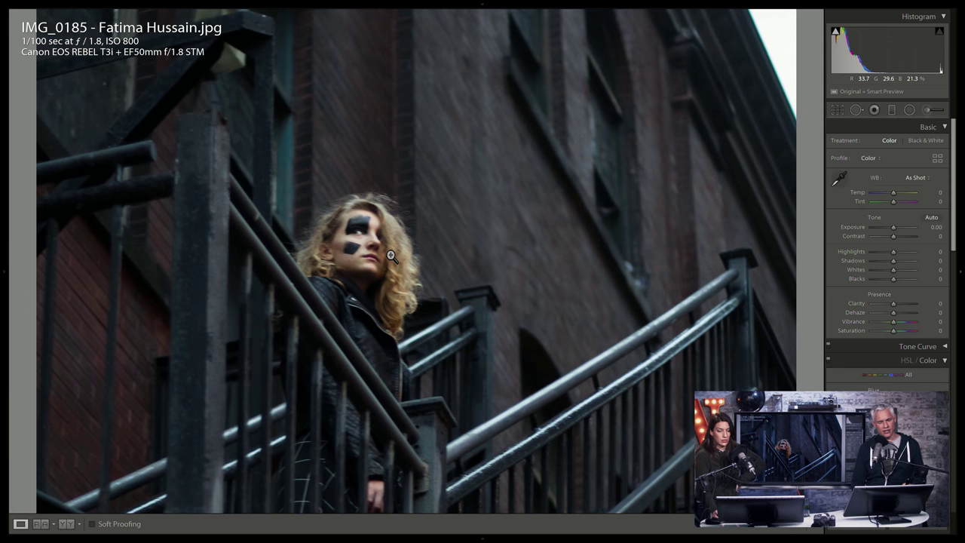
{"action": "left_click", "coordinate": [392, 256]}
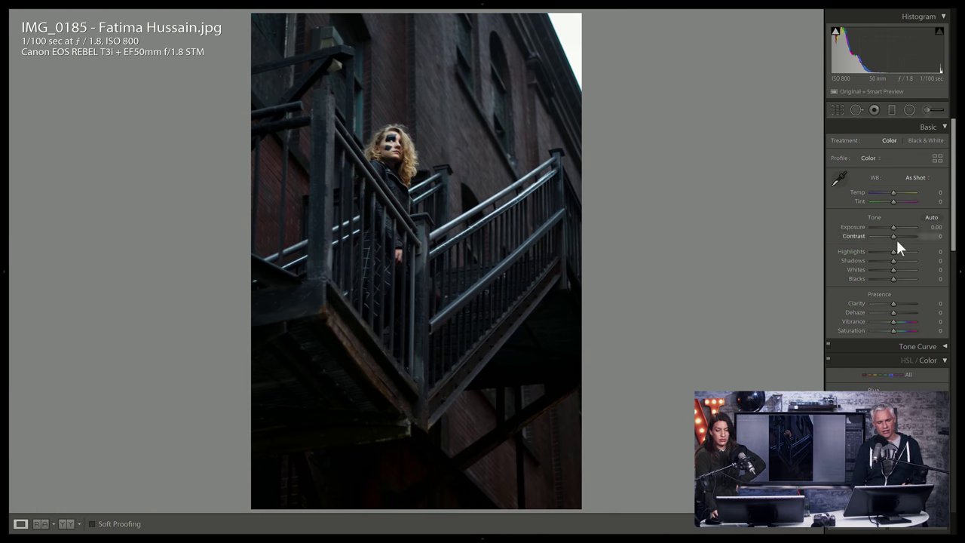
{"action": "left_click_drag", "start_coordinate": [893, 227], "coordinate": [892, 223]}
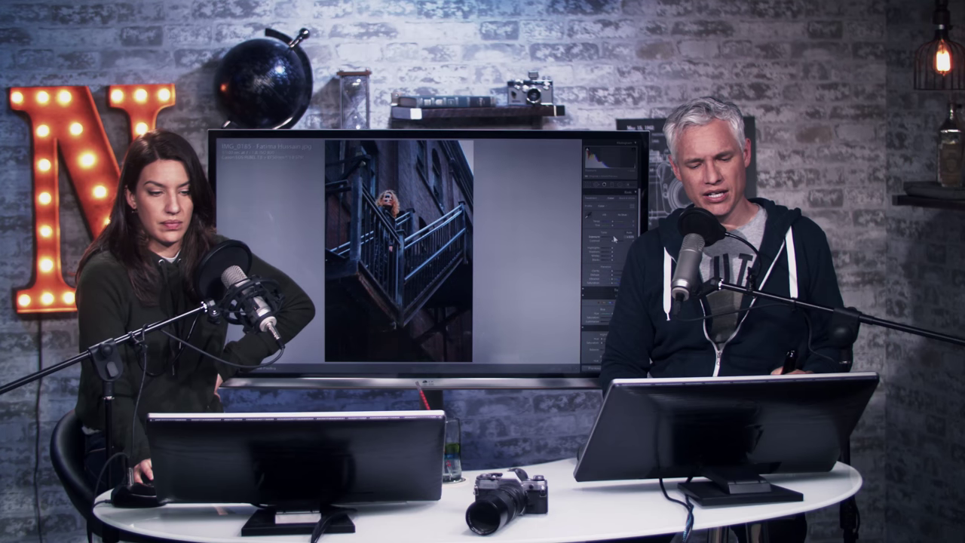
{"action": "left_click_drag", "start_coordinate": [614, 238], "coordinate": [610, 239]}
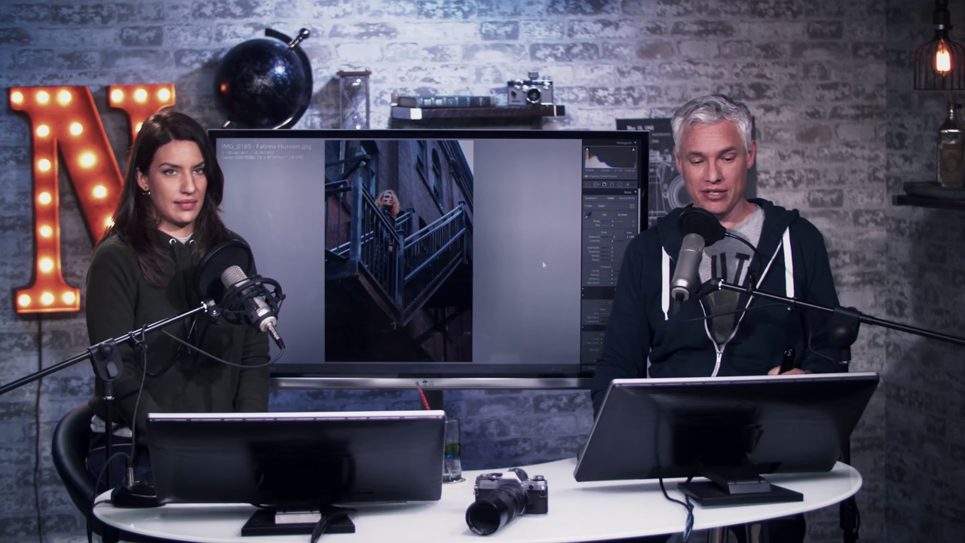
- Move on to the moon and skyscraper photo, set Contrast to +38, and try a cooler Temp before resetting it
{"action": "key", "text": "Right"}
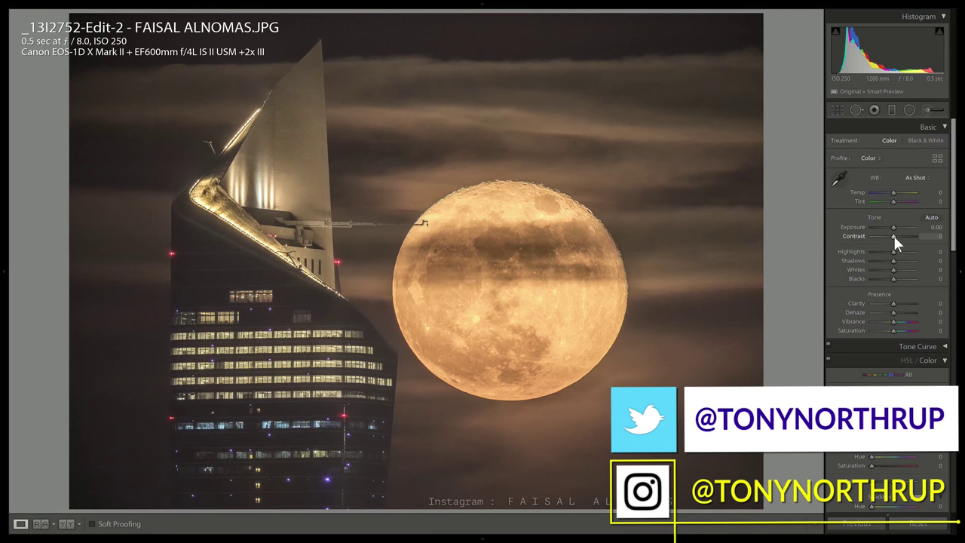
{"action": "left_click_drag", "start_coordinate": [894, 240], "coordinate": [898, 241]}
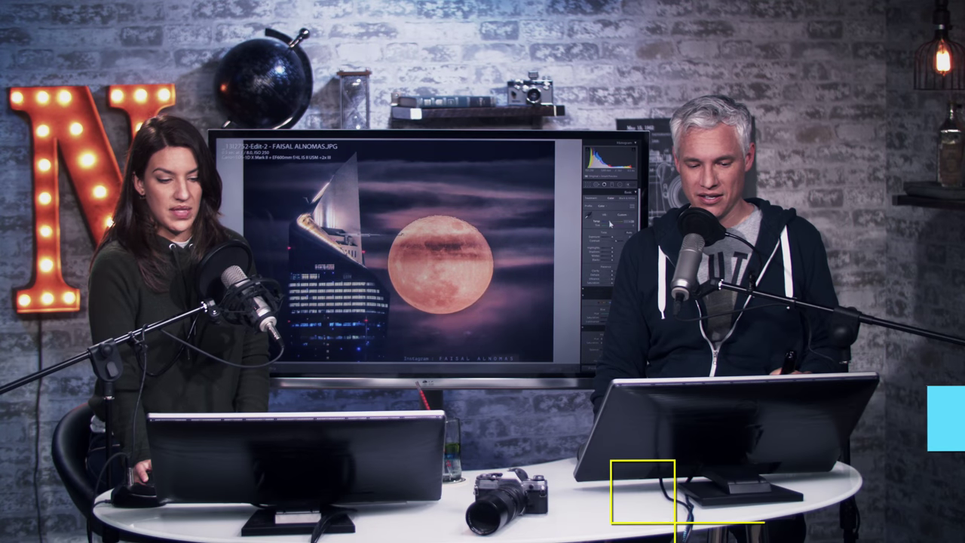
{"action": "left_click_drag", "start_coordinate": [889, 189], "coordinate": [878, 192]}
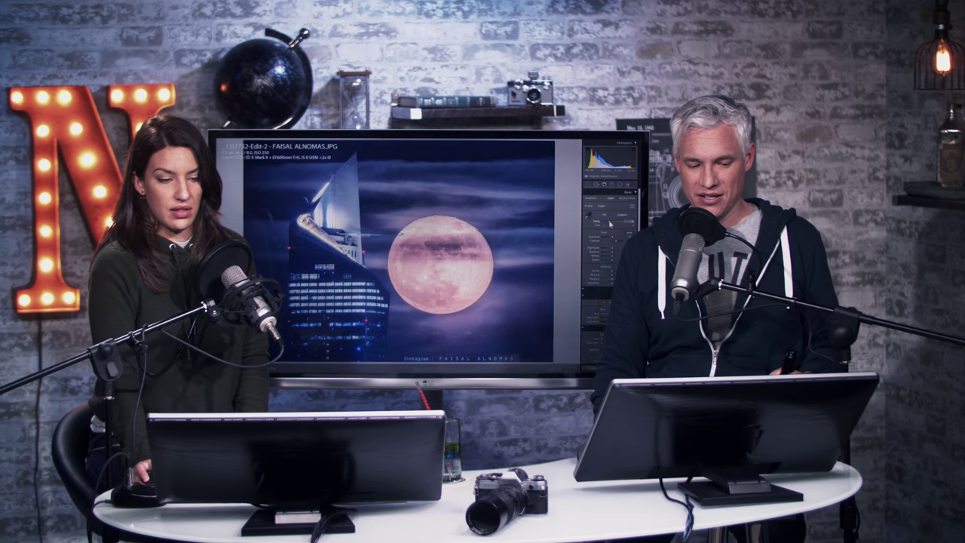
{"action": "double_click", "coordinate": [609, 223]}
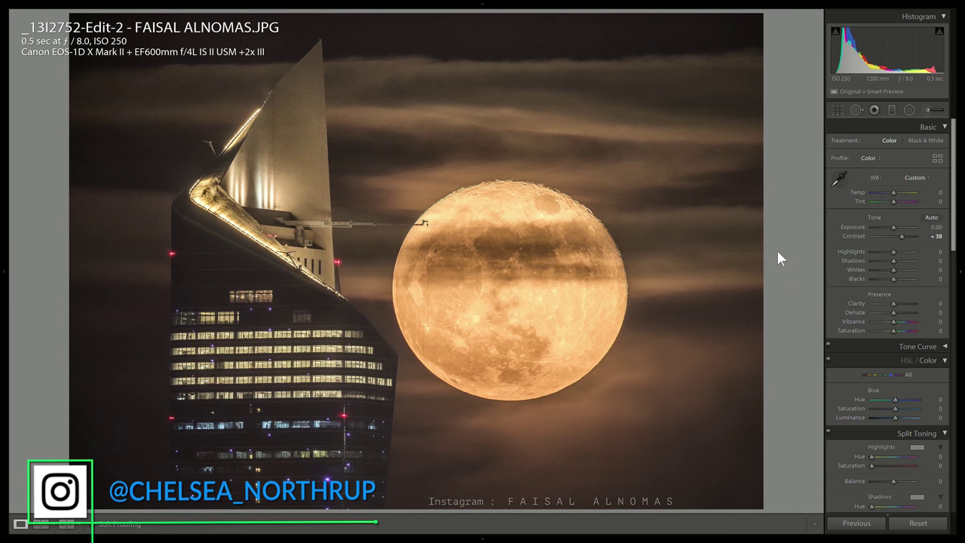
- Inspect the crane against the moon and the moon's surface up close, and return to the full photo
{"action": "left_click", "coordinate": [427, 235]}
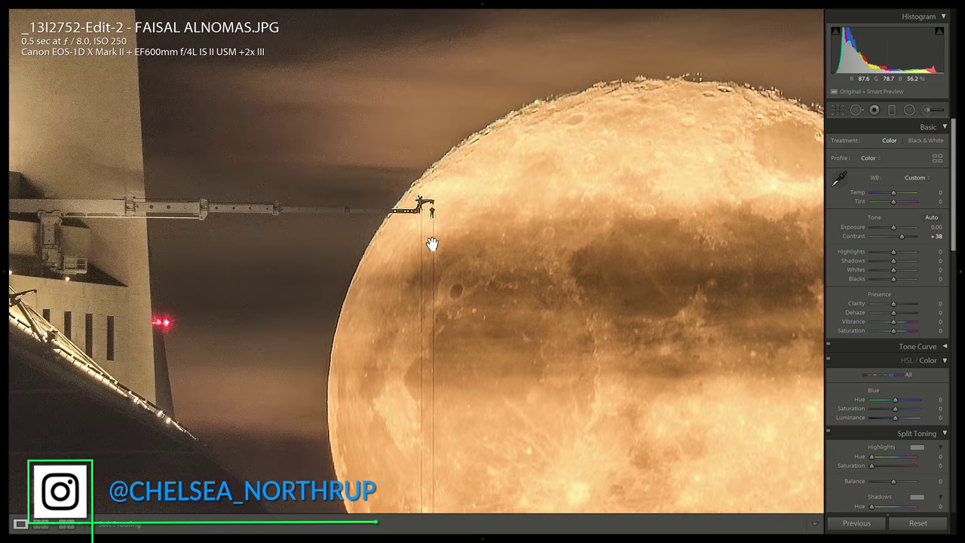
{"action": "left_click", "coordinate": [432, 244]}
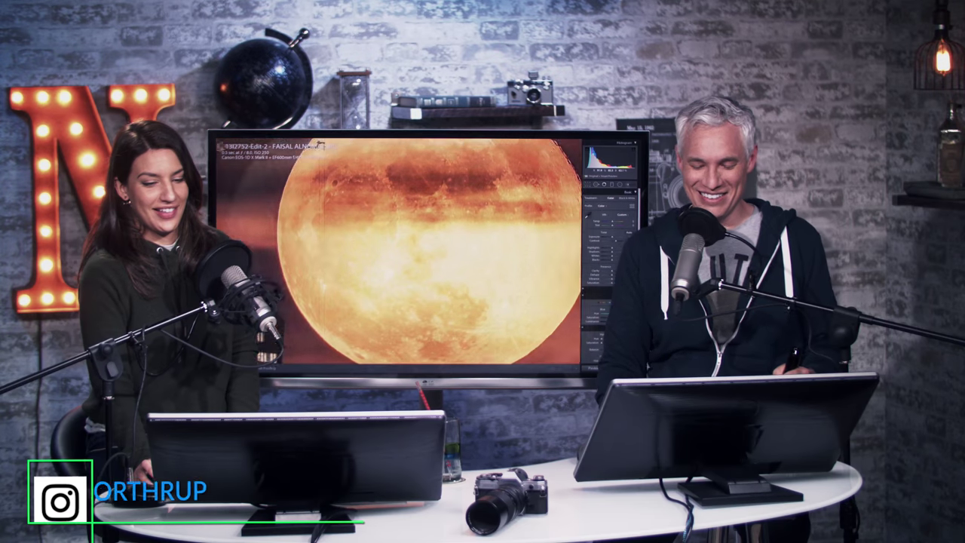
{"action": "left_click", "coordinate": [342, 266]}
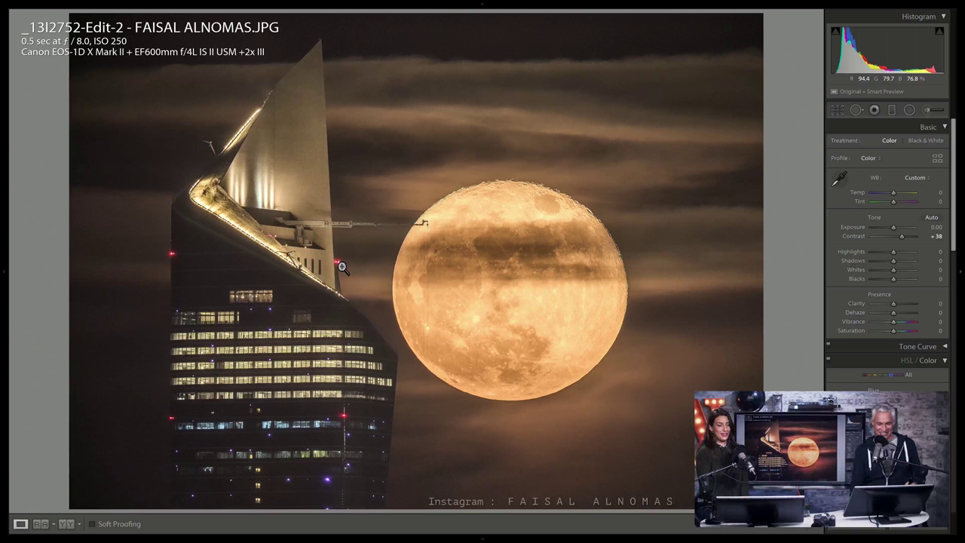
- Move on to the blindfolded "Anxiety" portrait and inspect the face and surrounding fabric up close
{"action": "key", "text": "Right"}
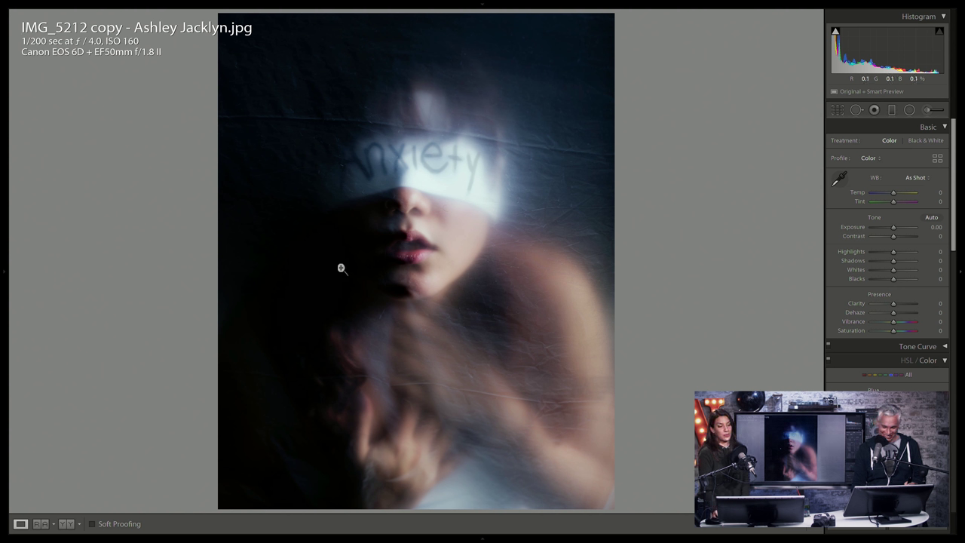
{"action": "key", "text": "p"}
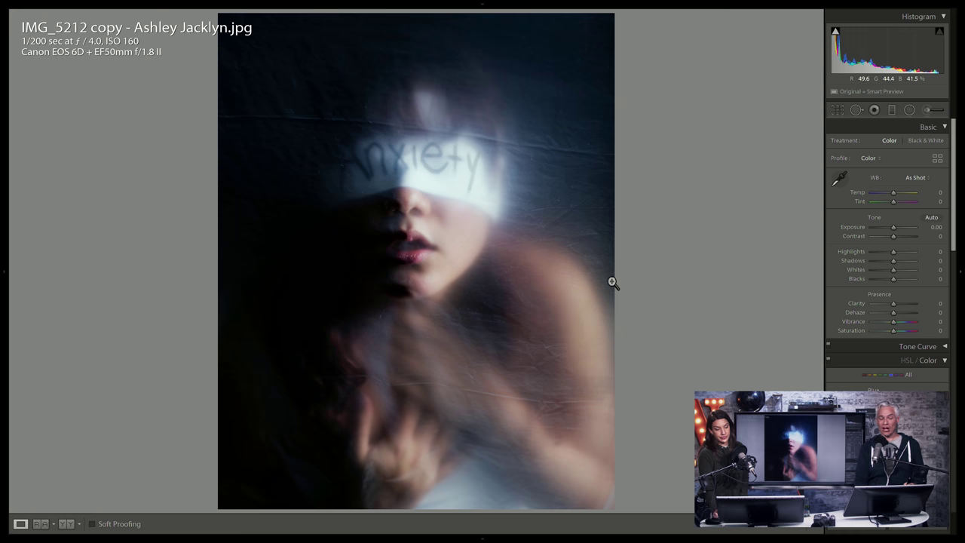
{"action": "left_click", "coordinate": [445, 249]}
{"action": "left_click_drag", "start_coordinate": [435, 233], "coordinate": [509, 347]}
{"action": "left_click", "coordinate": [511, 344]}
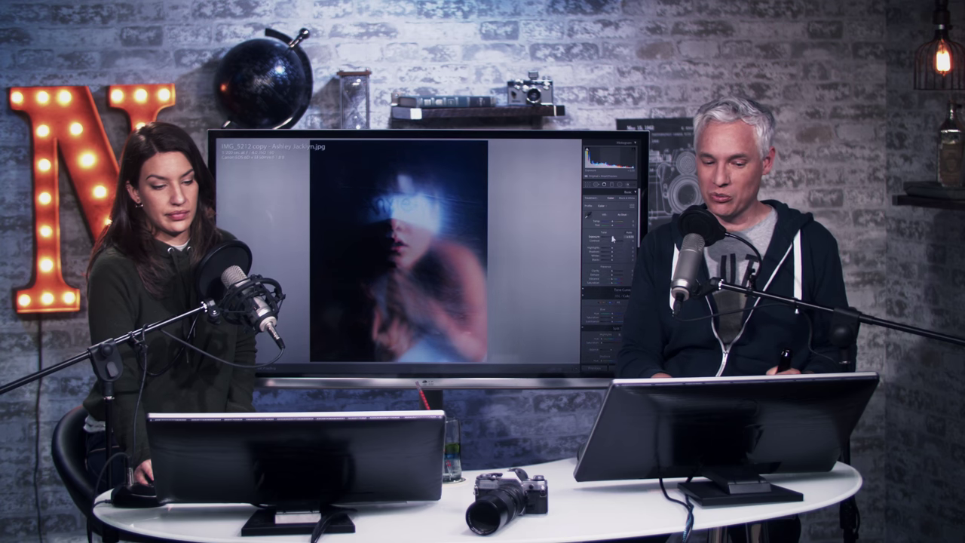
- Set the blindfolded portrait's Exposure to +0.35, check the face up close again and flag the photo as a pick
{"action": "left_click", "coordinate": [380, 239]}
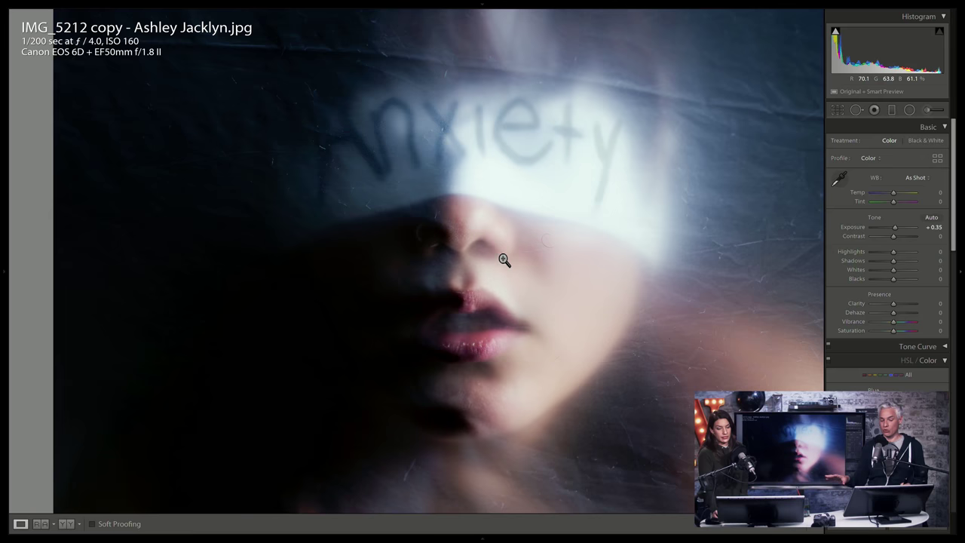
{"action": "left_click", "coordinate": [503, 259]}
{"action": "key", "text": "p"}
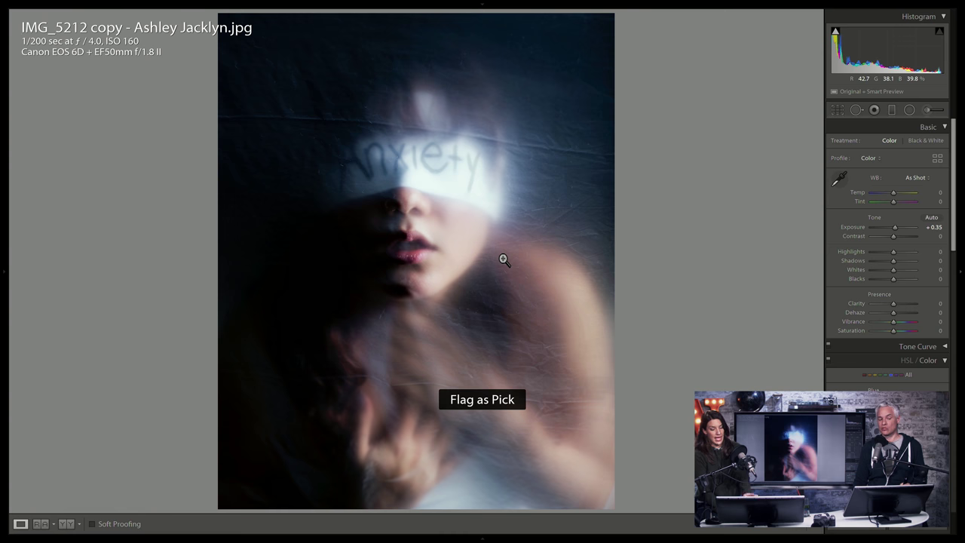
- Move on to the City Tap House photo of three men, flag it as a pick and proceed to the cardboard robot photo
{"action": "key", "text": "Right"}
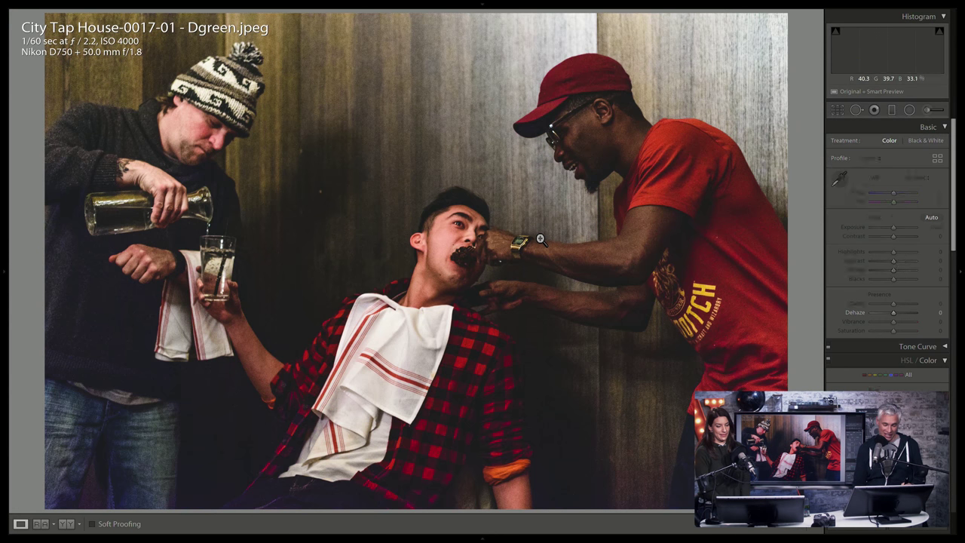
{"action": "key", "text": "Right"}
{"action": "key", "text": "Left"}
{"action": "key", "text": "p"}
{"action": "key", "text": "Right"}
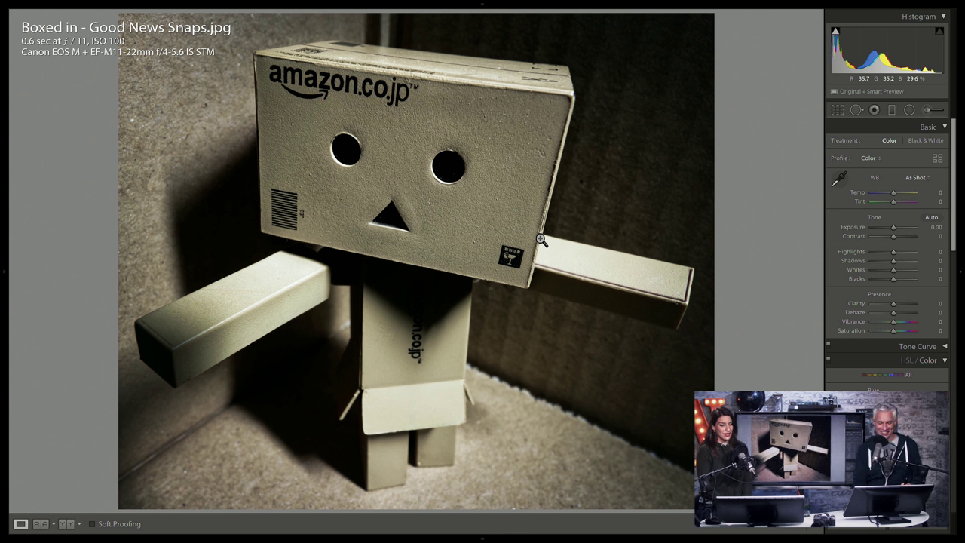
- Move on to the workshop portrait, inspect the man's hands up close, and try a cooler Temp before resetting it
{"action": "key", "text": "Right"}
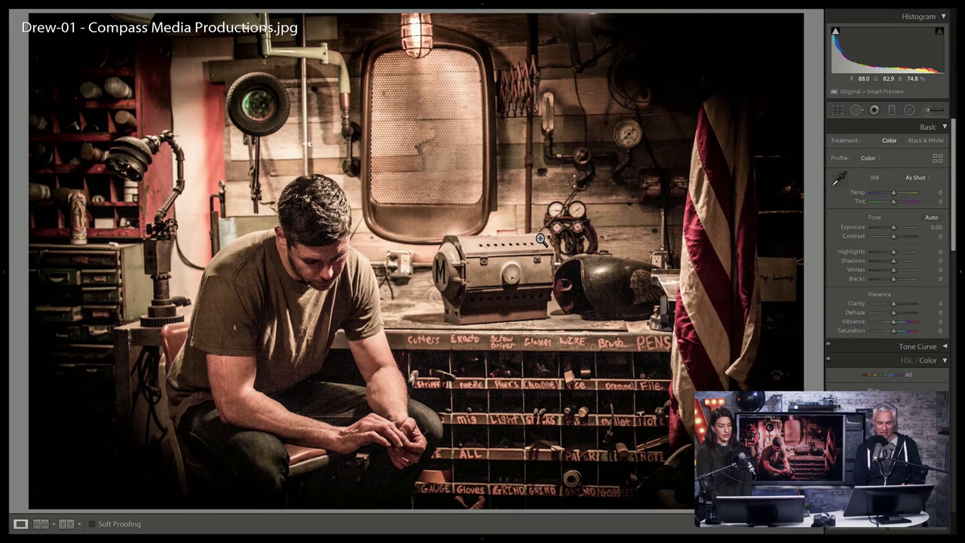
{"action": "left_click", "coordinate": [395, 446]}
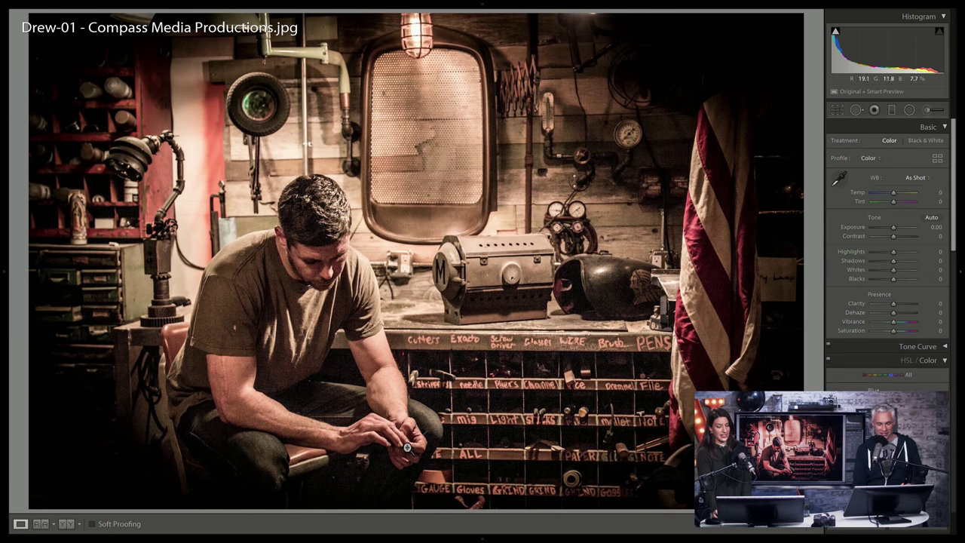
{"action": "left_click", "coordinate": [403, 428]}
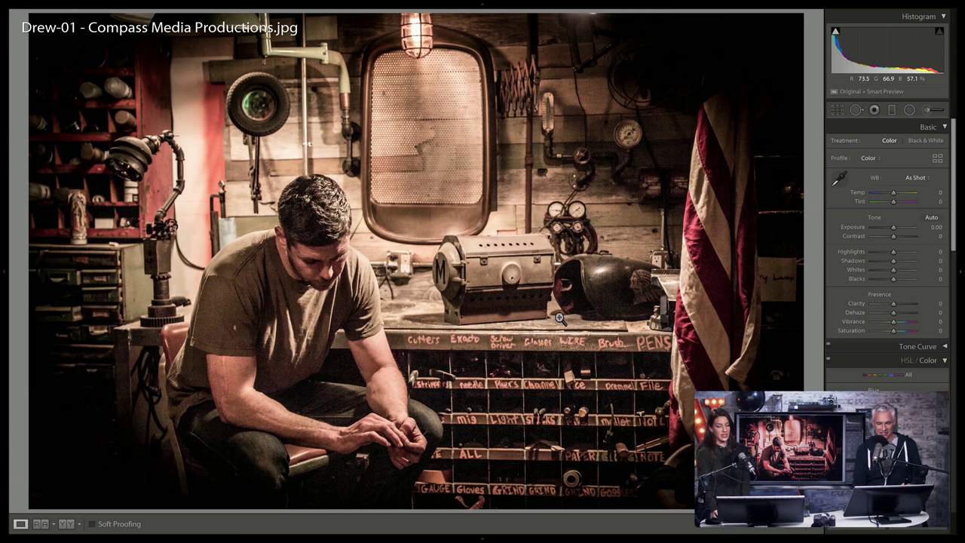
{"action": "left_click_drag", "start_coordinate": [892, 192], "coordinate": [890, 193]}
{"action": "double_click", "coordinate": [892, 194]}
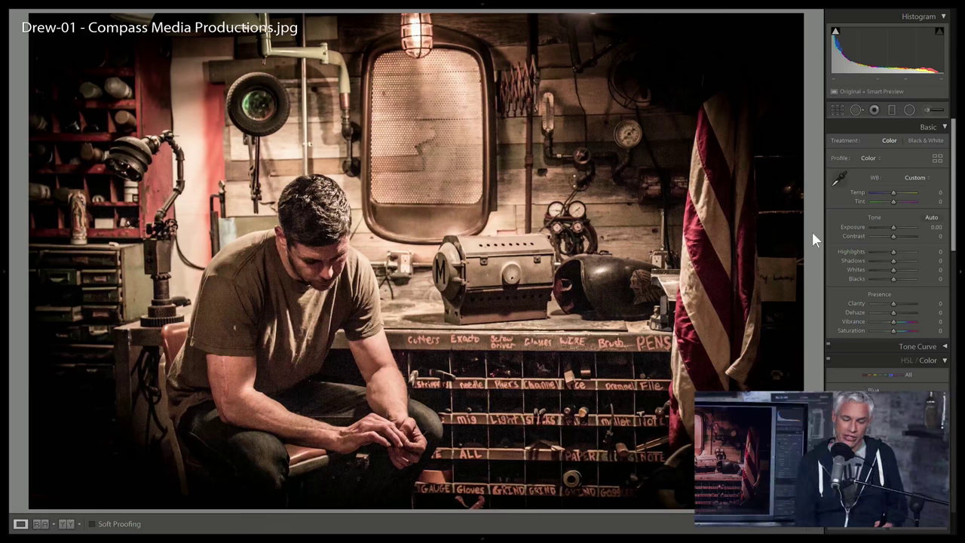
- View the red headscarf portrait, move on to the protest photo, and examine its flag, signs and crowd up close
{"action": "key", "text": "Right"}
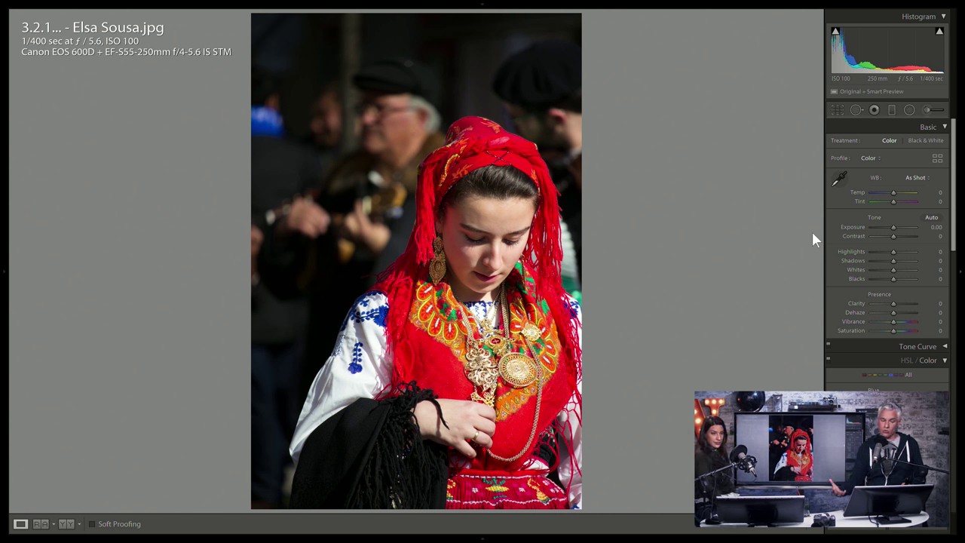
{"action": "key", "text": "Right"}
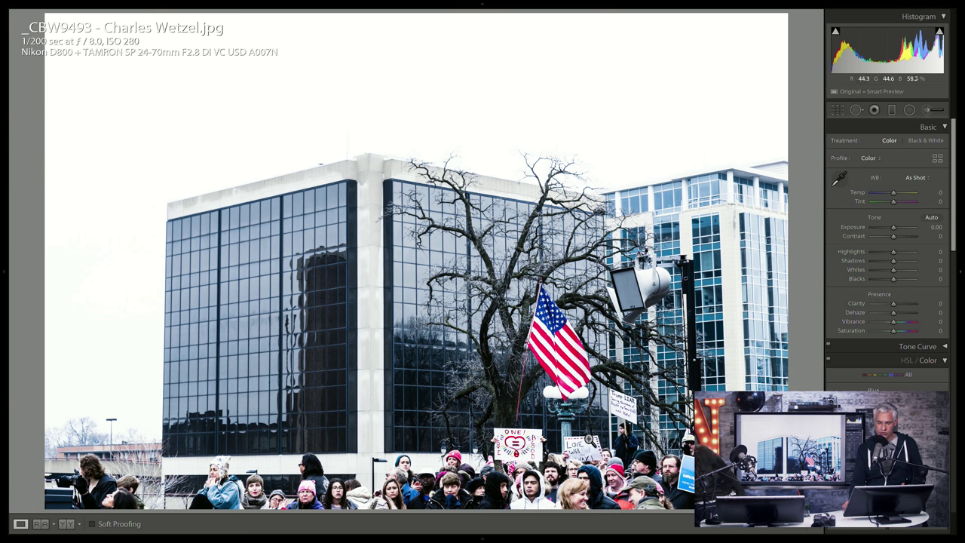
{"action": "left_click_drag", "start_coordinate": [637, 399], "coordinate": [627, 286]}
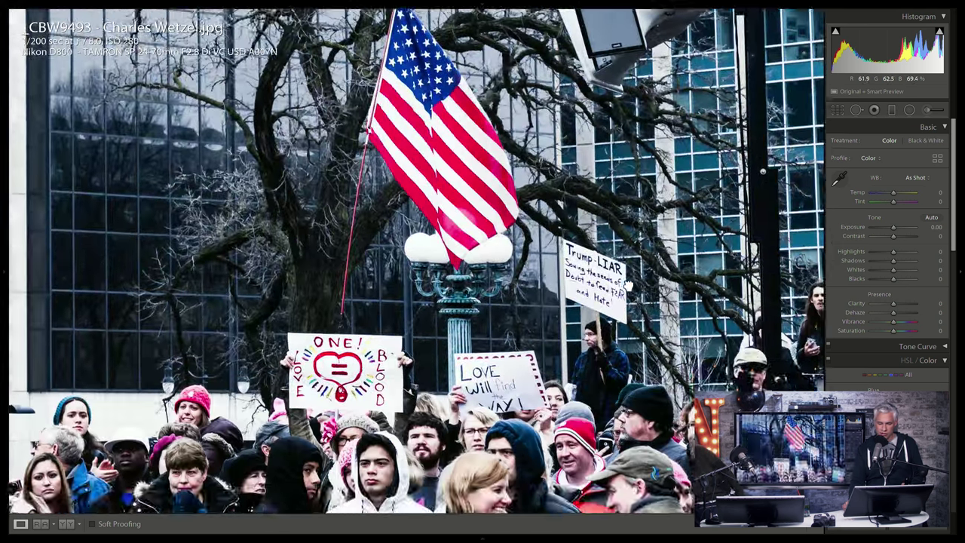
{"action": "left_click_drag", "start_coordinate": [604, 347], "coordinate": [365, 309]}
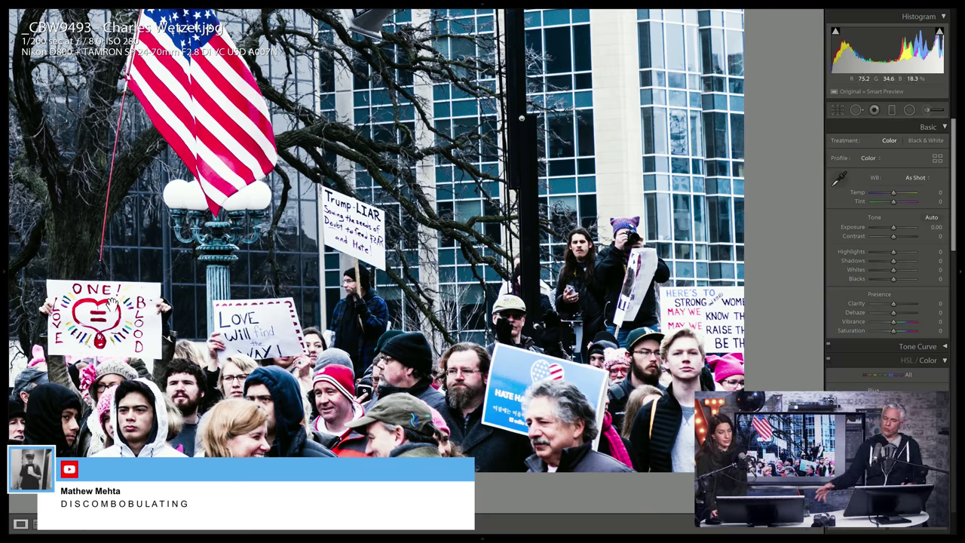
{"action": "left_click", "coordinate": [154, 309]}
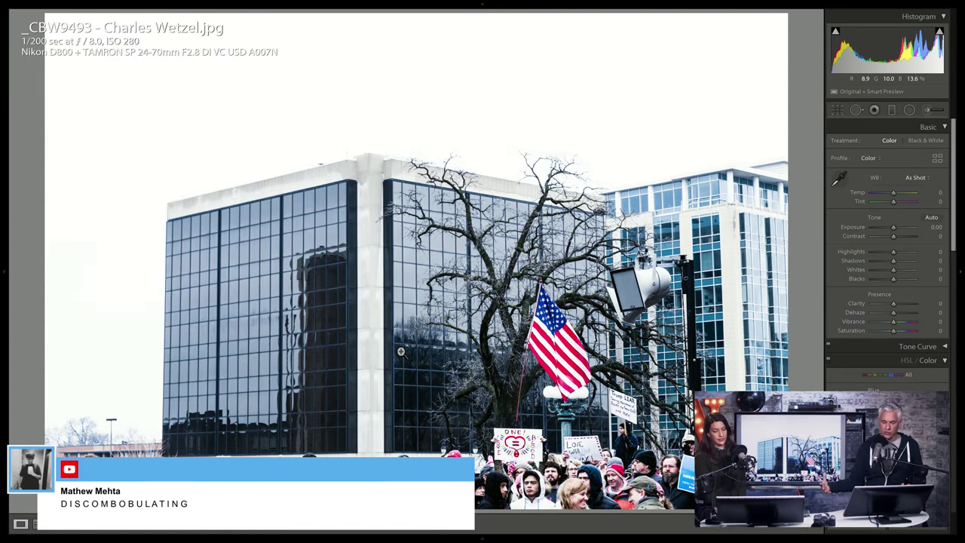
{"action": "left_click", "coordinate": [651, 460]}
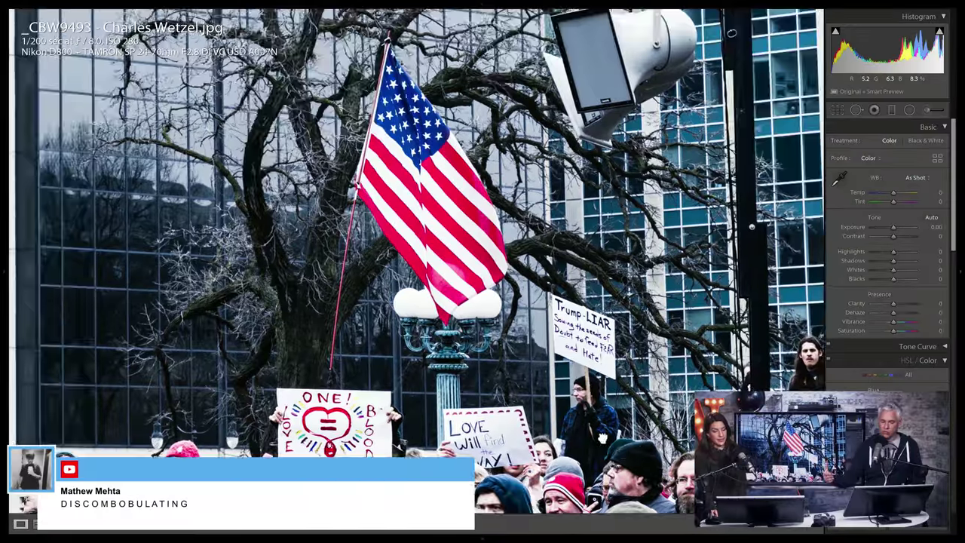
{"action": "left_click_drag", "start_coordinate": [651, 460], "coordinate": [428, 410]}
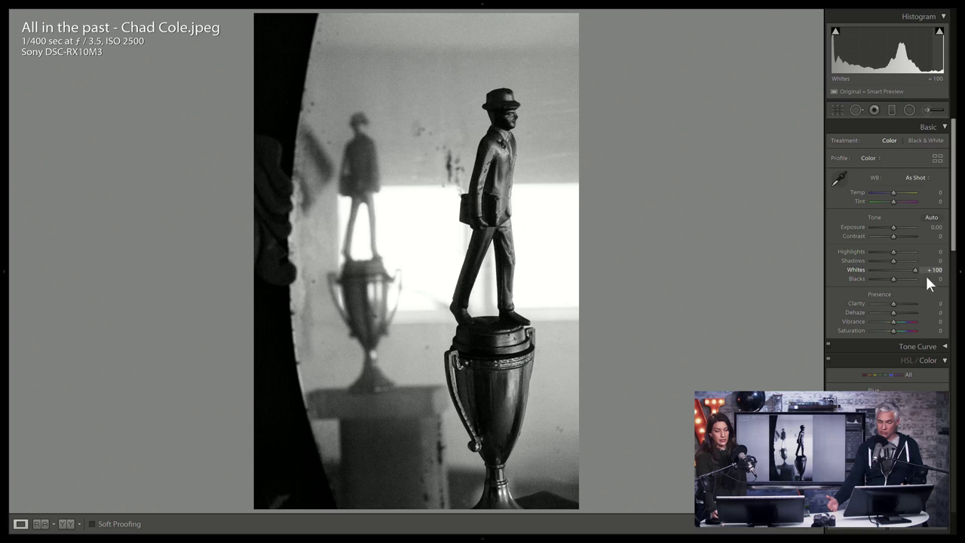
- Set Whites to +100 and Contrast to +33 on the trophy figurine photo, and set Whites to +60 on the following hair-curlers photo
{"action": "left_click_drag", "start_coordinate": [893, 235], "coordinate": [901, 235]}
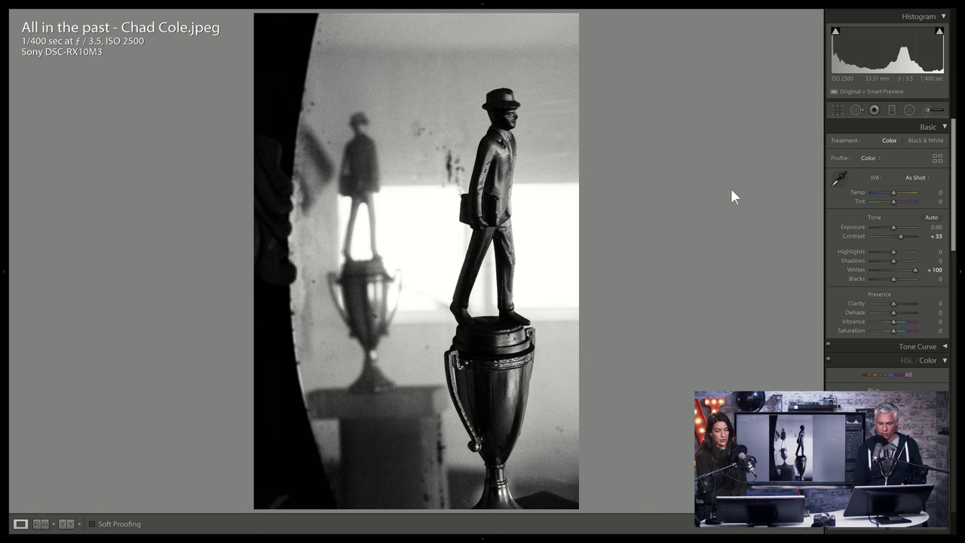
{"action": "key", "text": "Right"}
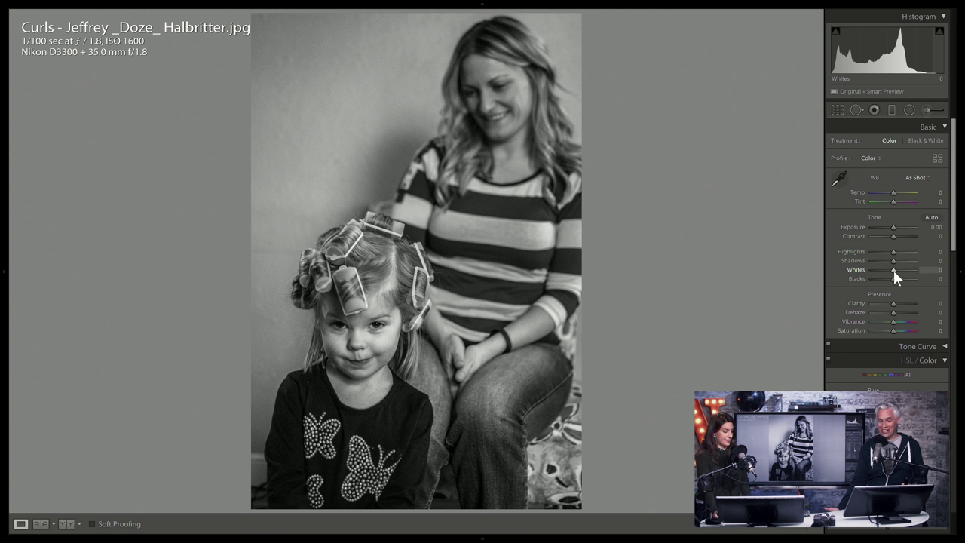
{"action": "left_click_drag", "start_coordinate": [893, 270], "coordinate": [905, 269]}
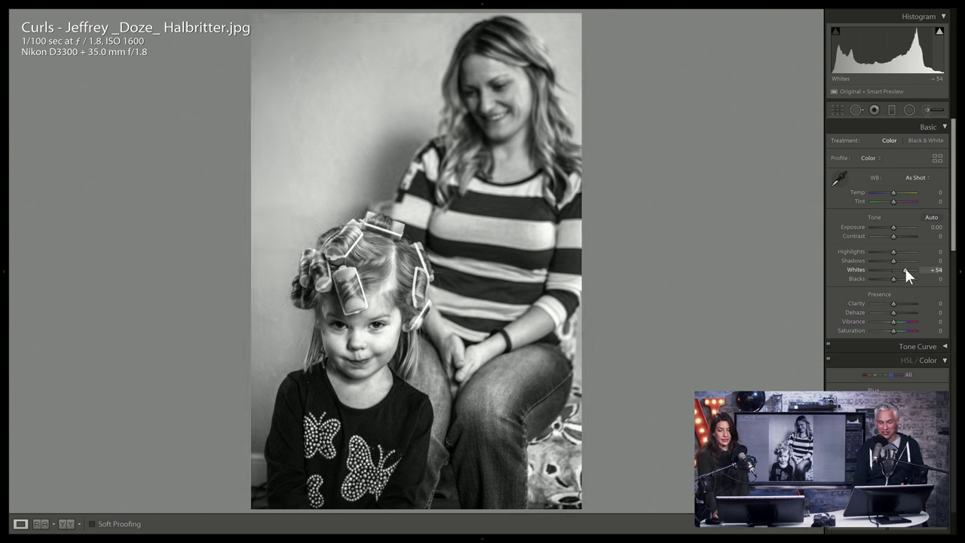
{"action": "left_click_drag", "start_coordinate": [905, 270], "coordinate": [905, 271]}
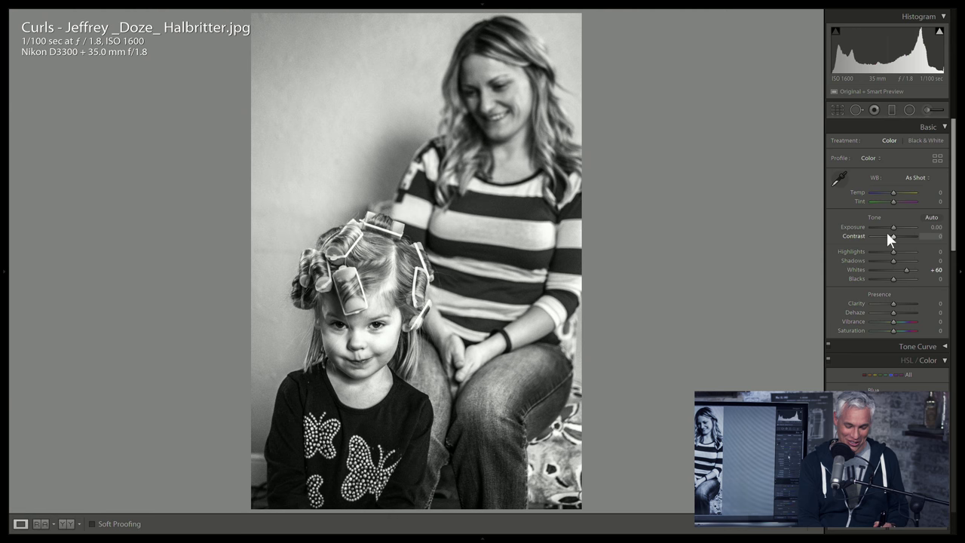
- Set Exposure to +0.12 on the hair-curlers photo and place a radial filter over the girl's head
{"action": "key", "text": "p"}
{"action": "left_click_drag", "start_coordinate": [890, 226], "coordinate": [885, 221]}
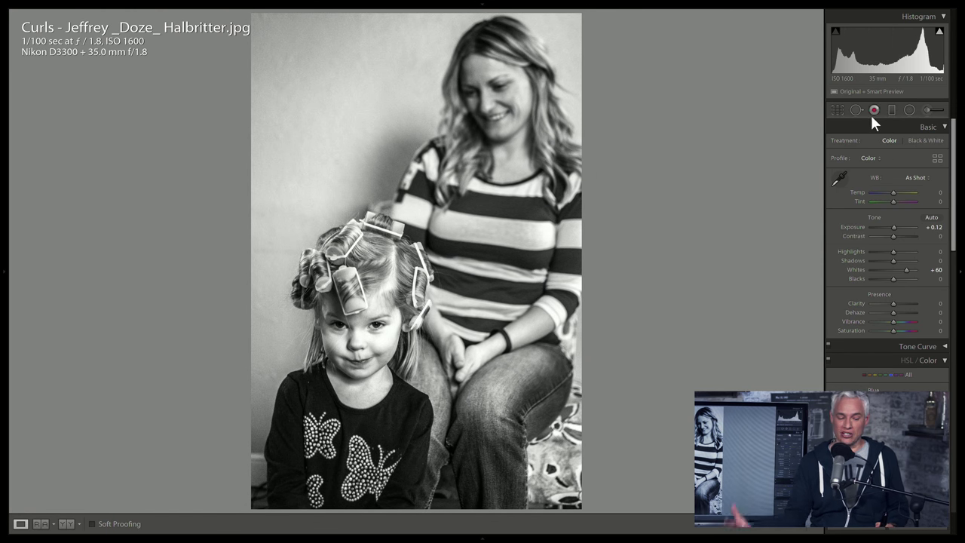
{"action": "left_click", "coordinate": [908, 110]}
{"action": "left_click_drag", "start_coordinate": [318, 218], "coordinate": [401, 309]}
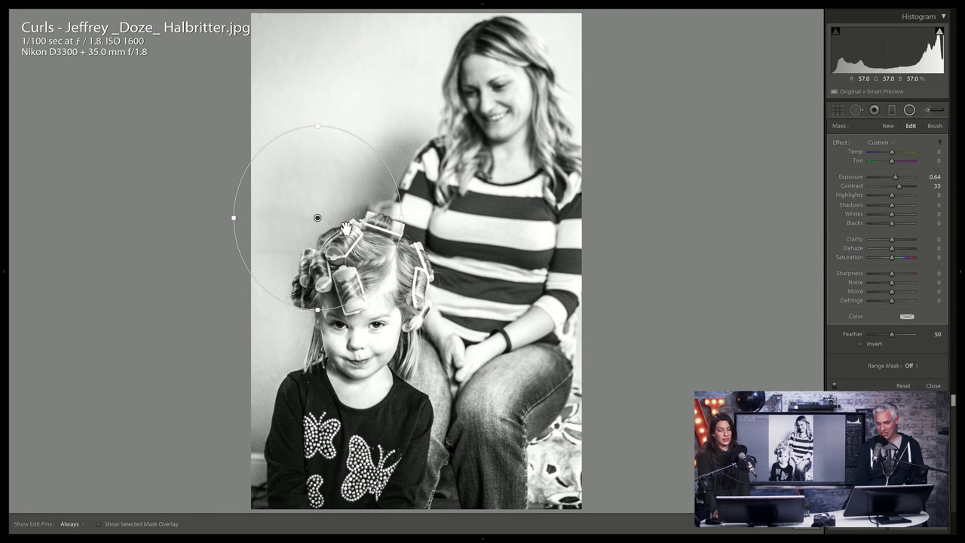
{"action": "left_click_drag", "start_coordinate": [346, 230], "coordinate": [384, 322]}
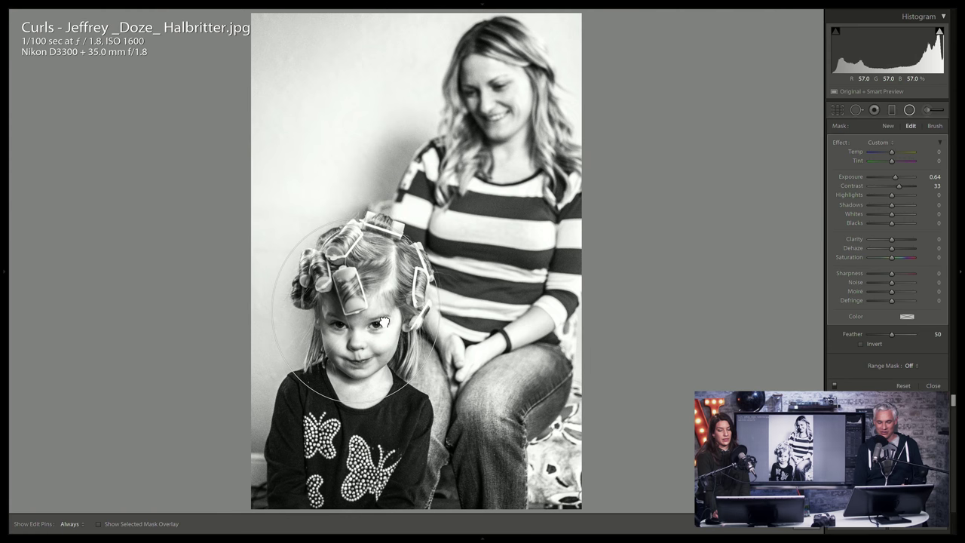
- Reset the radial filter's Contrast, set its Exposure to −0.41, and compare the photo before and after
{"action": "double_click", "coordinate": [897, 186]}
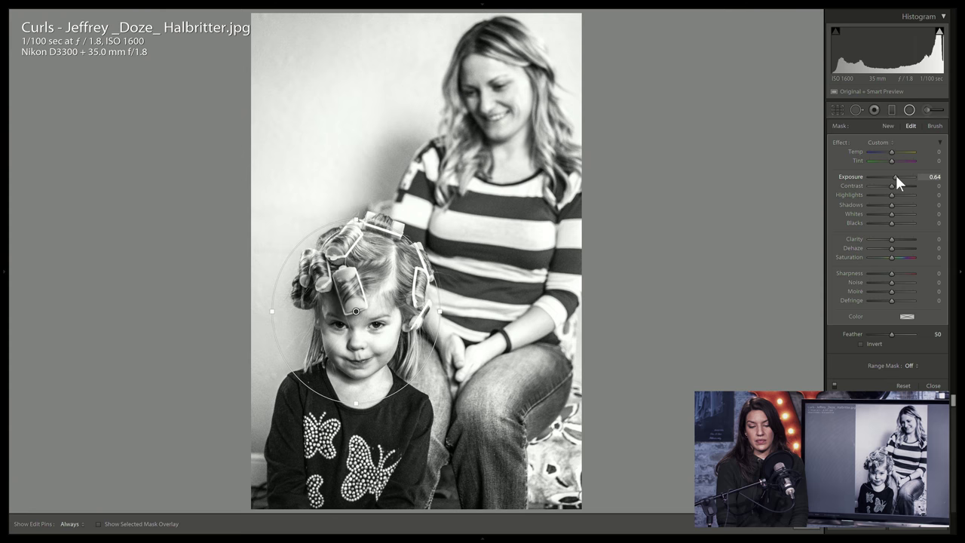
{"action": "left_click_drag", "start_coordinate": [896, 177], "coordinate": [890, 175]}
{"action": "key", "text": "y"}
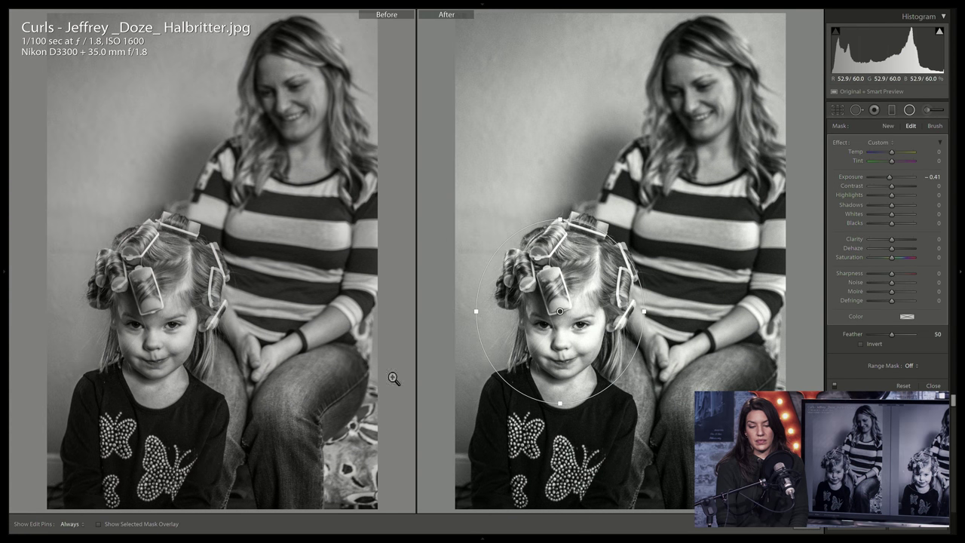
- Stretch the radial filter down over the girl's body, set its Exposure to −0.50, and return to the single-photo view
{"action": "left_click_drag", "start_coordinate": [560, 404], "coordinate": [559, 474]}
{"action": "left_click_drag", "start_coordinate": [557, 362], "coordinate": [566, 407]}
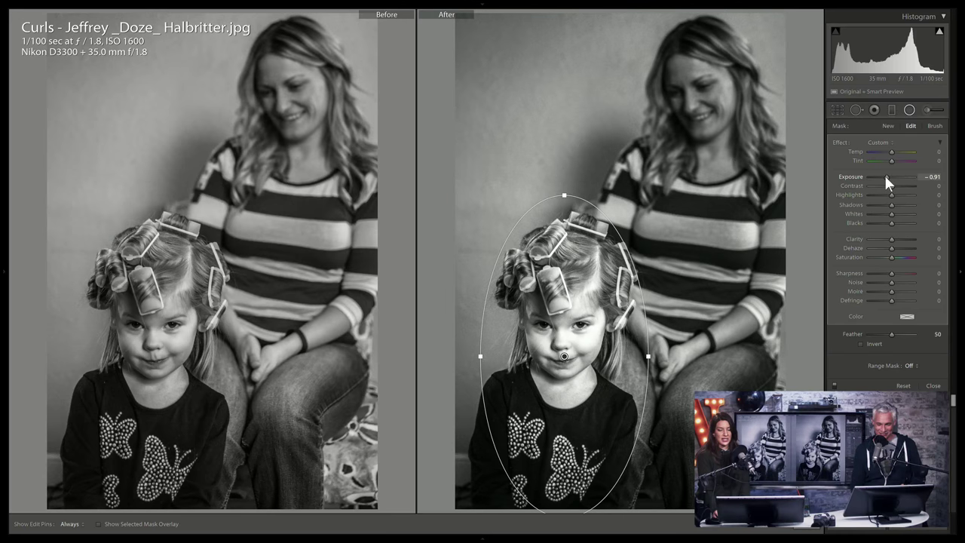
{"action": "left_click_drag", "start_coordinate": [886, 177], "coordinate": [888, 177]}
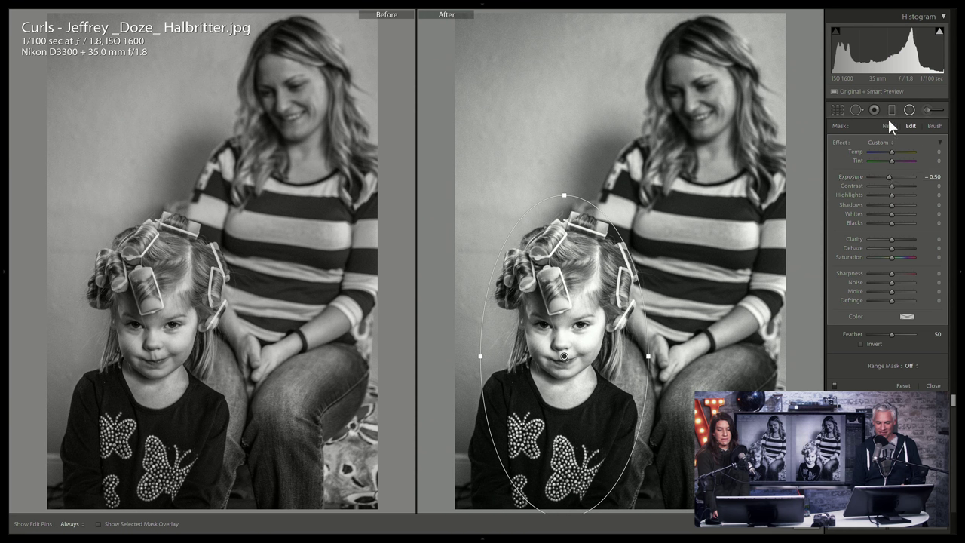
{"action": "left_click", "coordinate": [908, 108]}
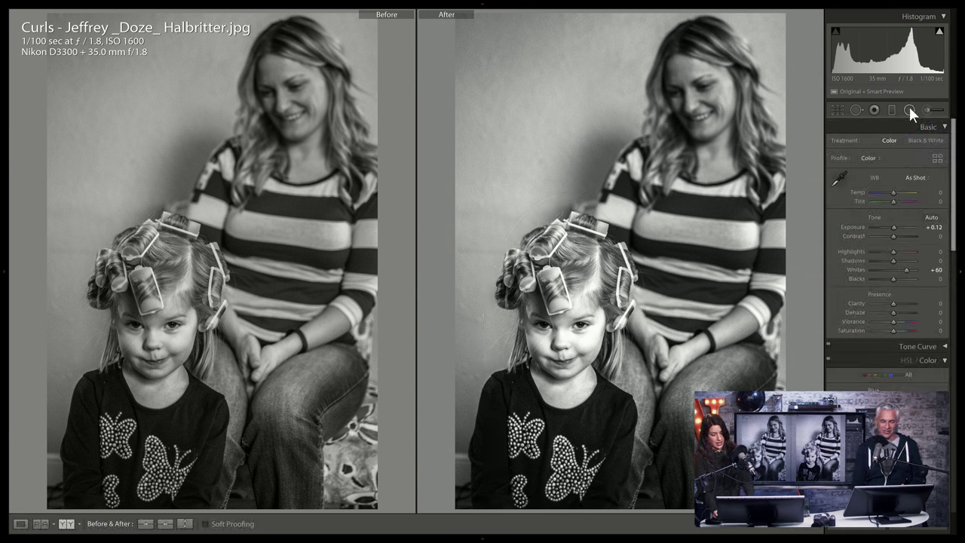
{"action": "key", "text": "y"}
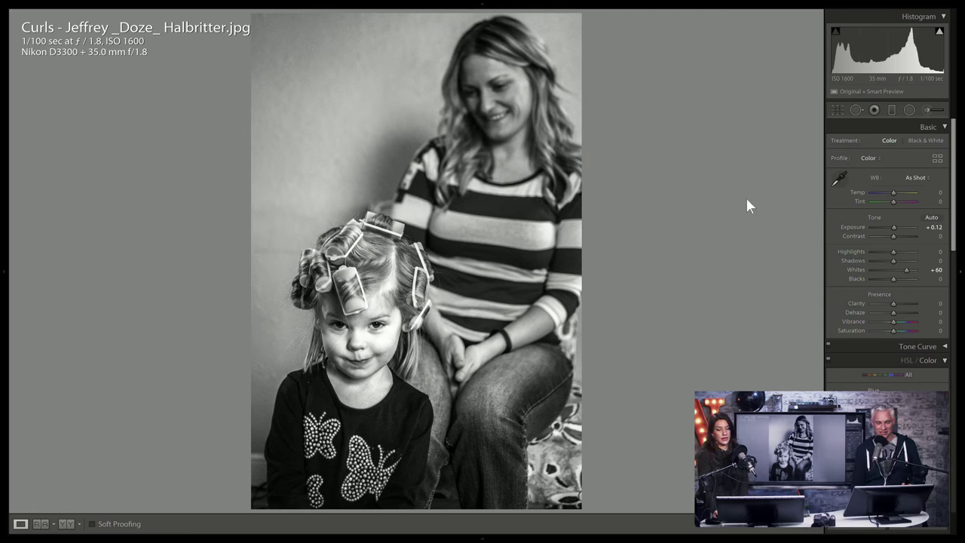
- Return from the beach umbrella photo to the hair-curlers photo, flag it as a pick, and go forward to the beach photo again
{"action": "key", "text": "Right"}
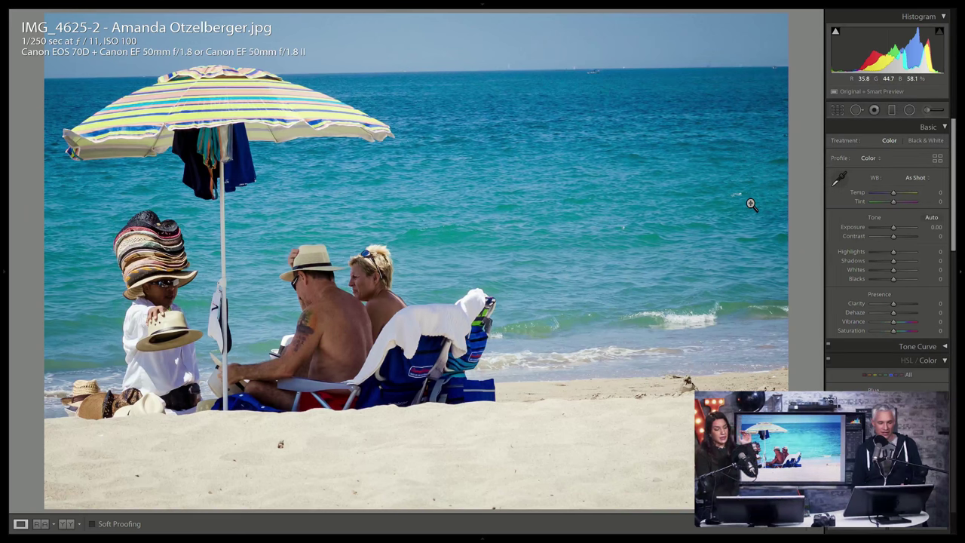
{"action": "key", "text": "Left"}
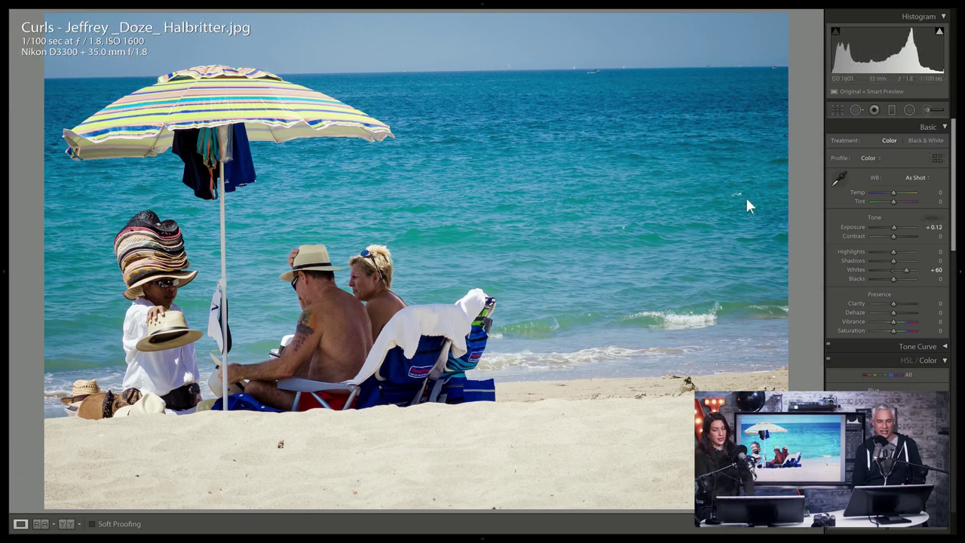
{"action": "key", "text": "p"}
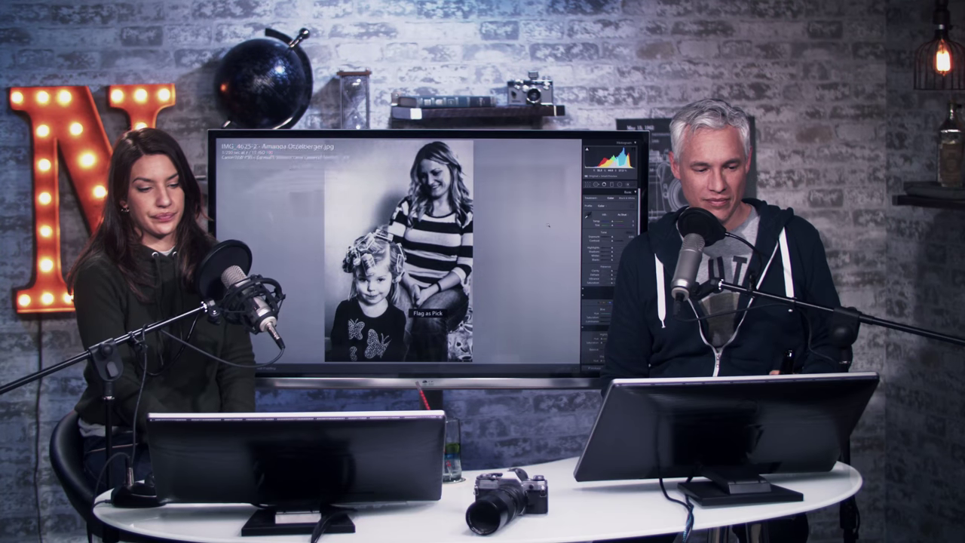
{"action": "key", "text": "Right"}
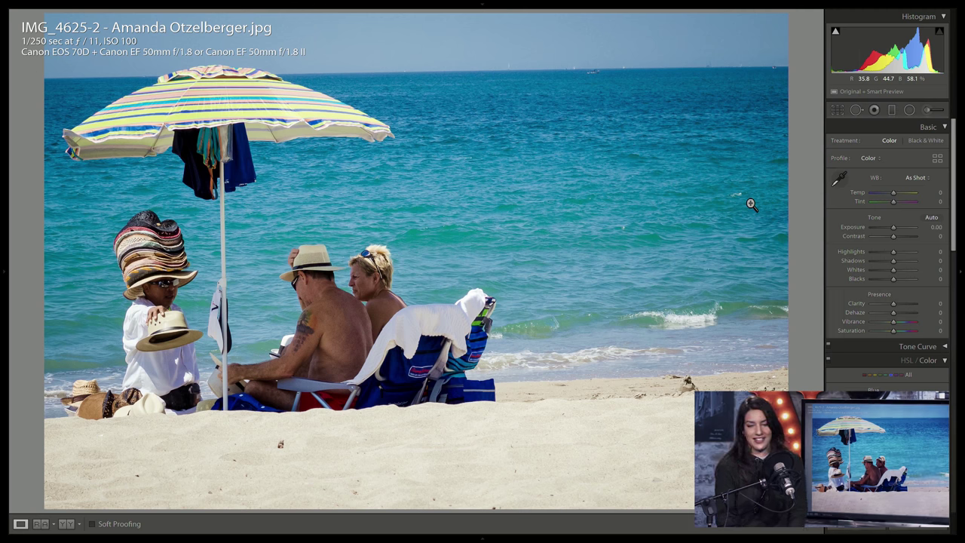
- Straighten the beach umbrella photo with a crop angle of 0.99 and apply it
{"action": "left_click", "coordinate": [837, 111]}
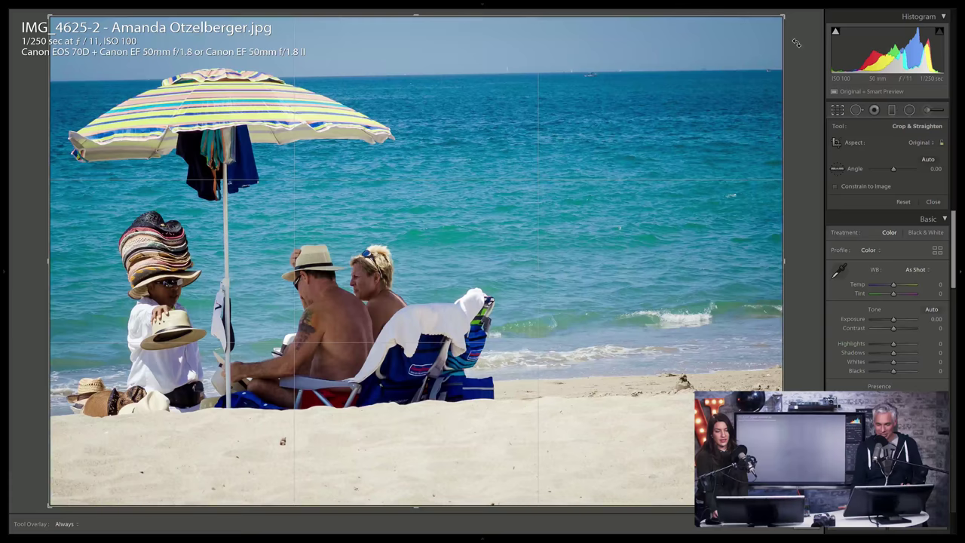
{"action": "left_click_drag", "start_coordinate": [803, 21], "coordinate": [811, 25]}
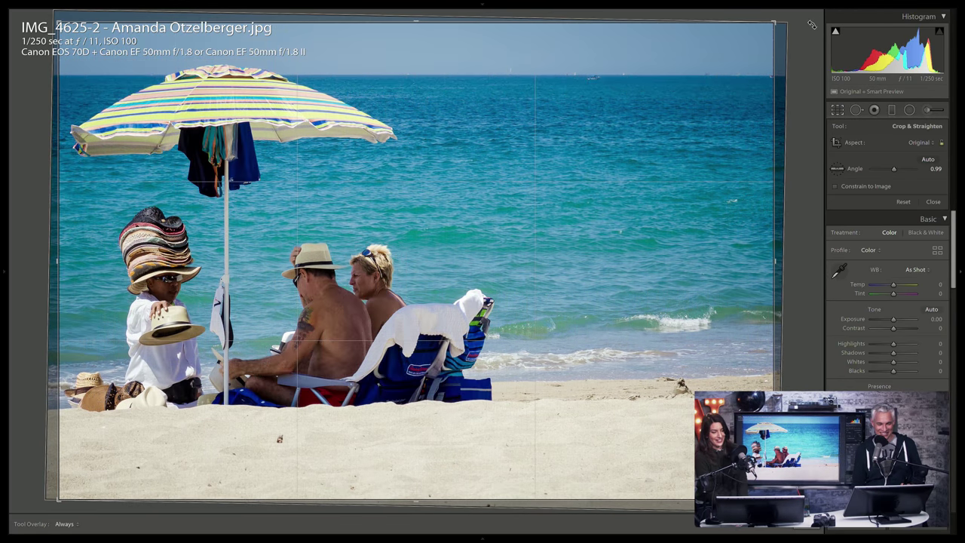
{"action": "key", "text": "Return"}
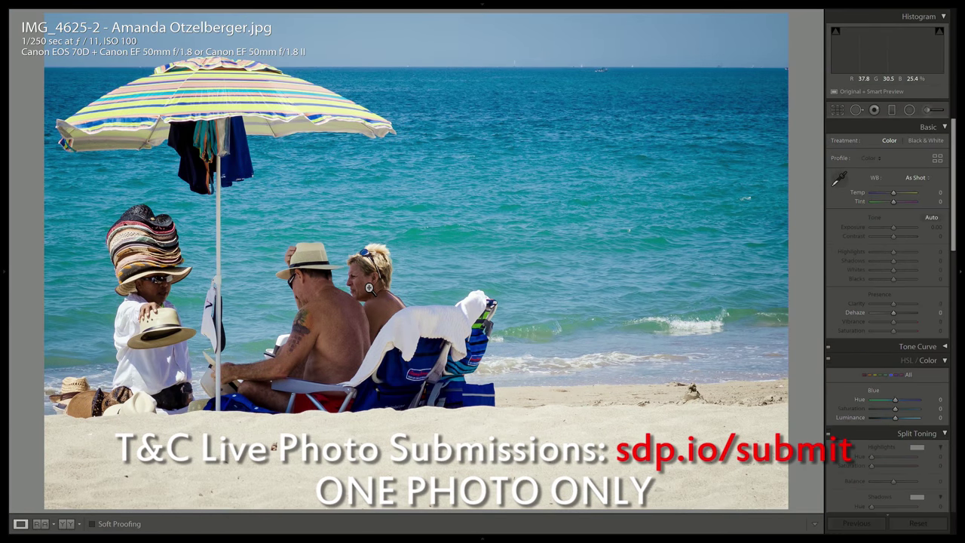
- Move on to the terraced hillside photo and examine the hatted figures, terraces and valley up close
{"action": "key", "text": "Right"}
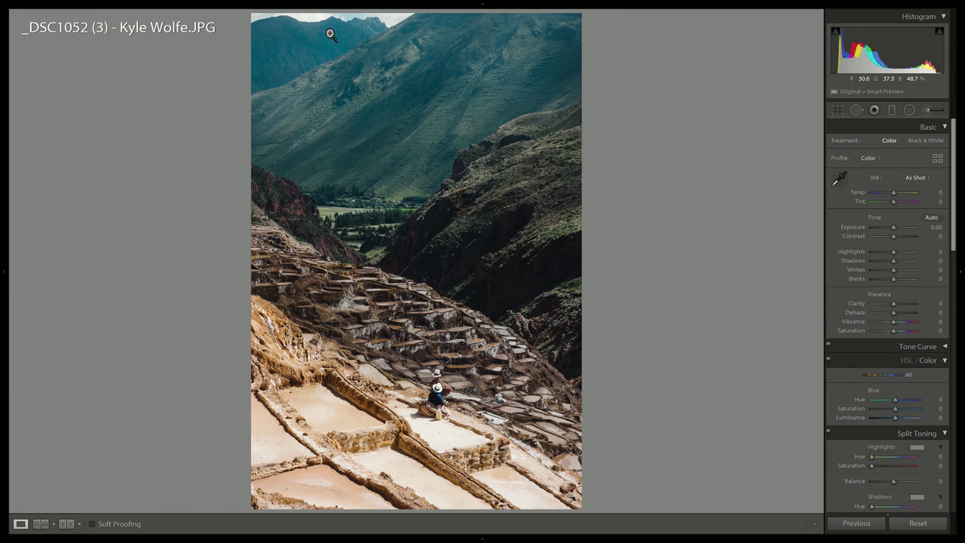
{"action": "left_click", "coordinate": [429, 391]}
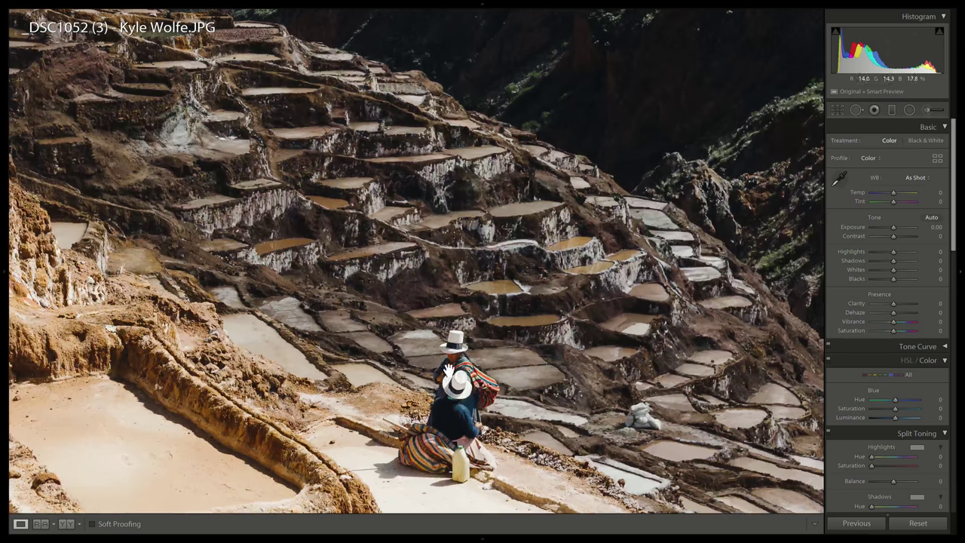
{"action": "left_click", "coordinate": [452, 372]}
{"action": "left_click", "coordinate": [465, 325]}
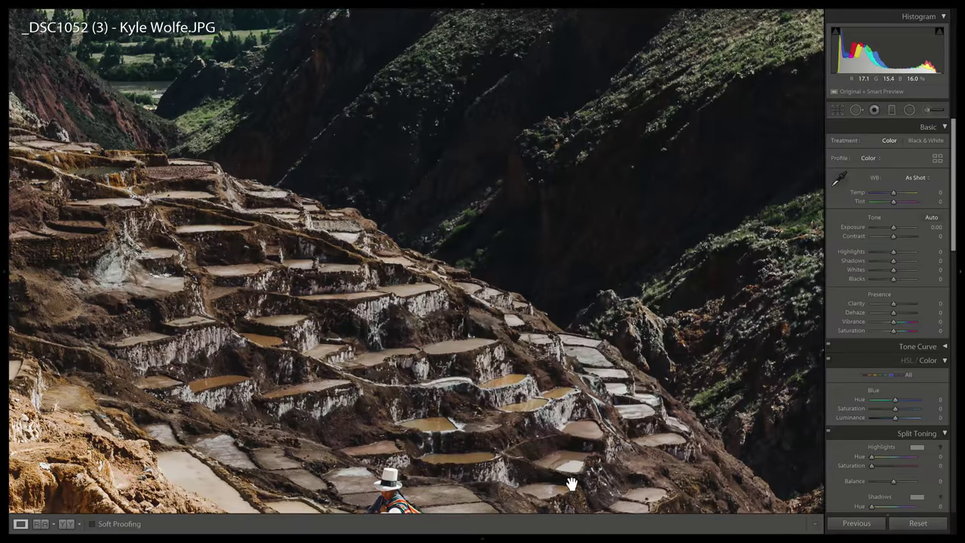
{"action": "left_click_drag", "start_coordinate": [361, 403], "coordinate": [365, 309]}
{"action": "left_click", "coordinate": [375, 368]}
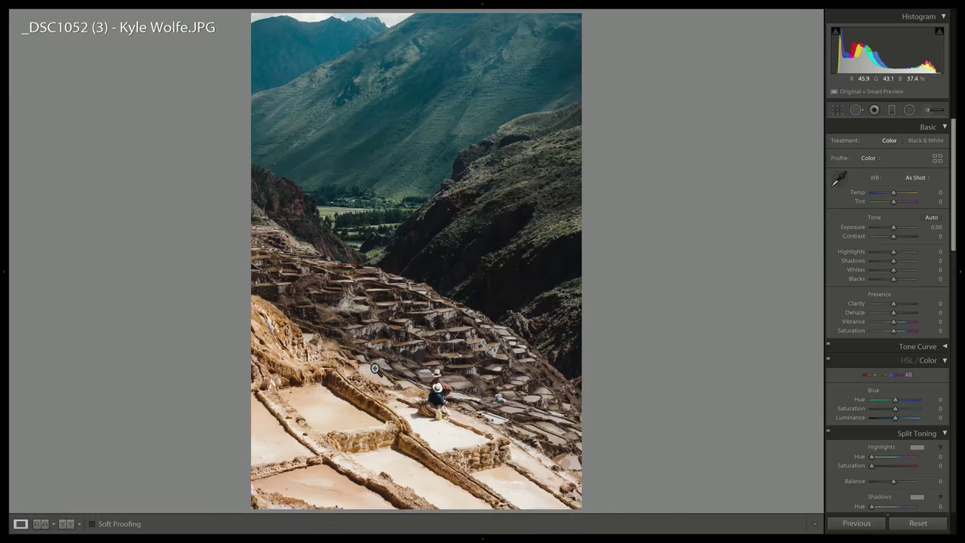
- Flag the terraced hillside photo as a pick and inspect the two hatted figures again up close
{"action": "key", "text": "p"}
{"action": "left_click", "coordinate": [423, 397]}
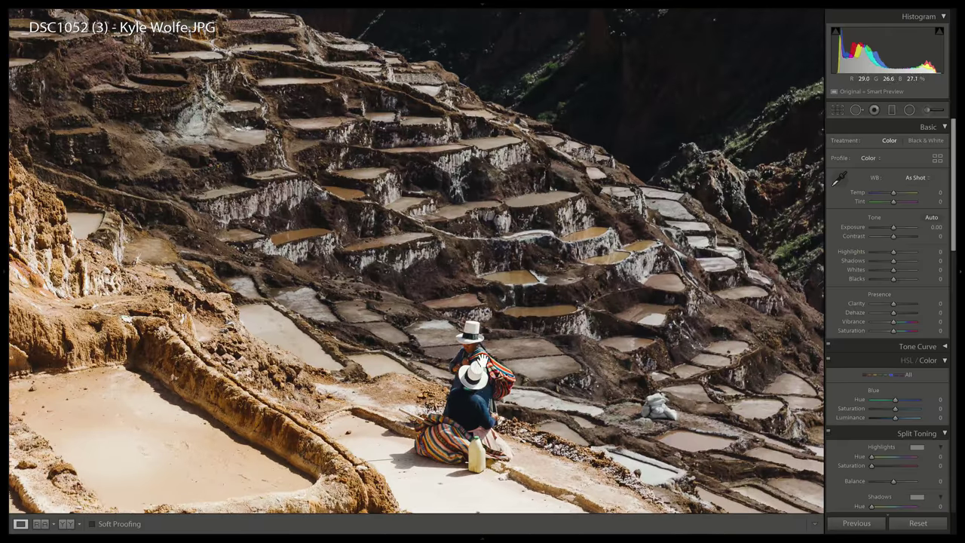
{"action": "left_click", "coordinate": [504, 395]}
- Move on to the Boredom photo of the two children and set its white balance to Auto
{"action": "key", "text": "Right"}
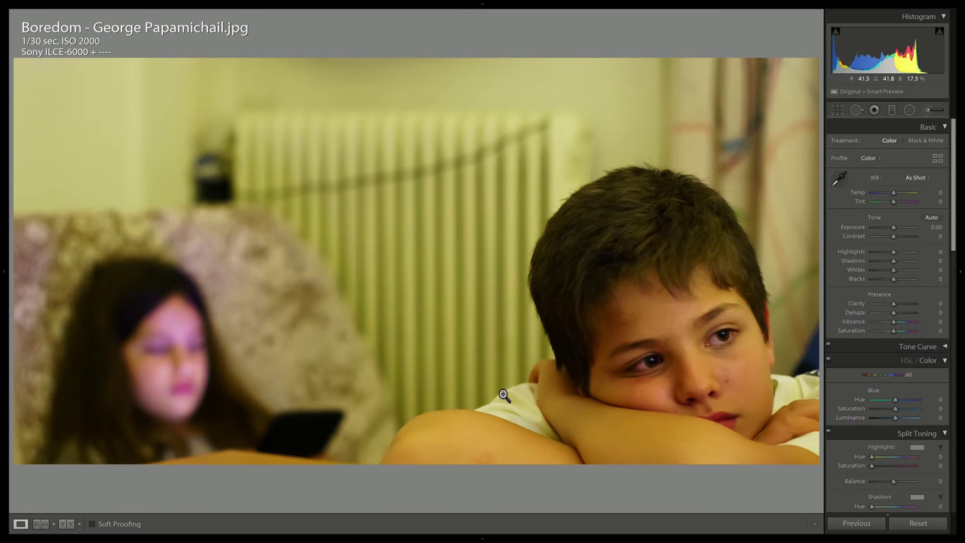
{"action": "left_click", "coordinate": [915, 177]}
{"action": "left_click", "coordinate": [910, 194]}
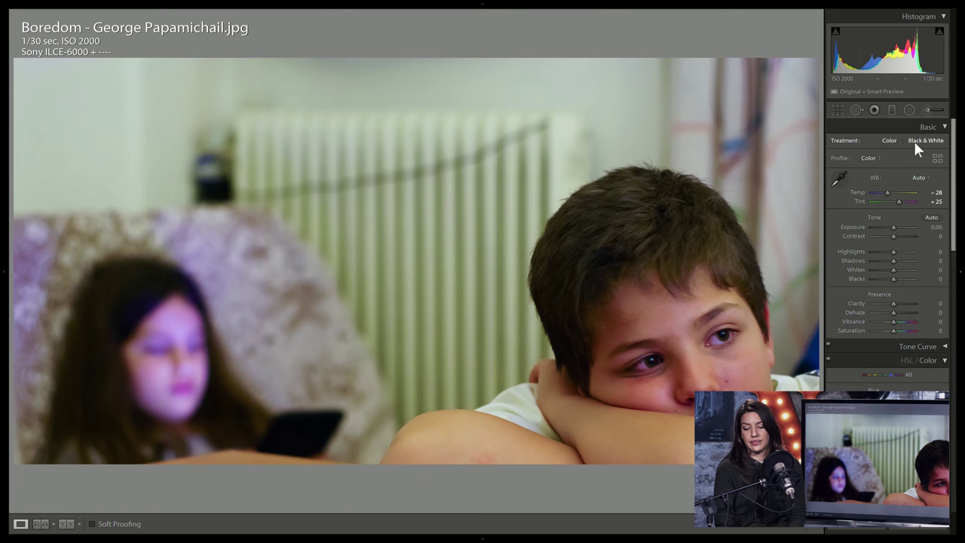
- Set Contrast to +16 on the Boredom photo and compare the Black & White treatment before returning to Color
{"action": "left_click", "coordinate": [915, 143]}
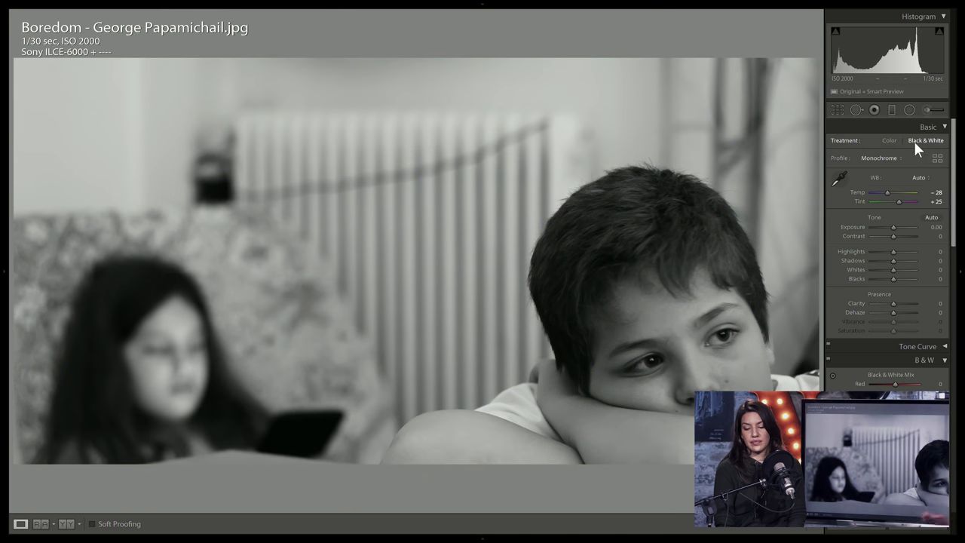
{"action": "left_click", "coordinate": [884, 139]}
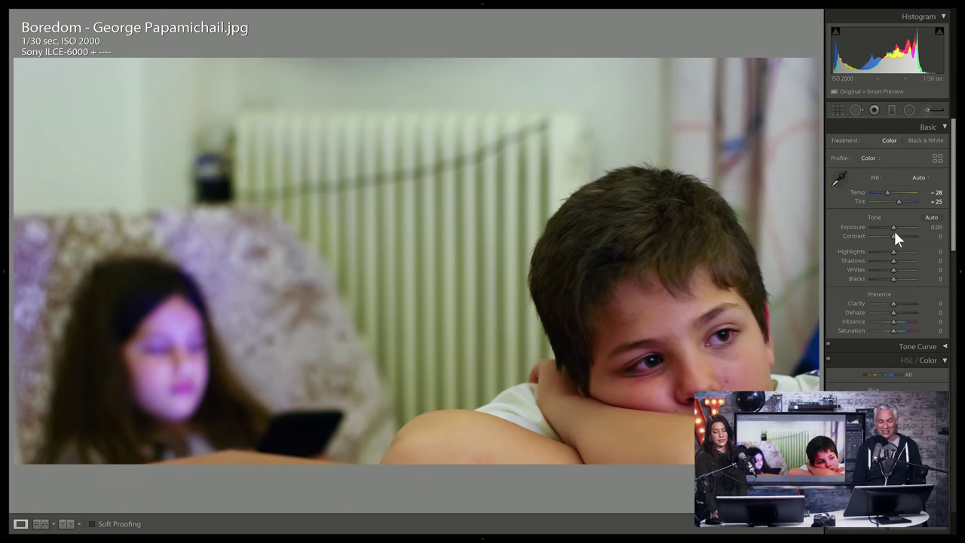
{"action": "left_click_drag", "start_coordinate": [892, 235], "coordinate": [896, 236]}
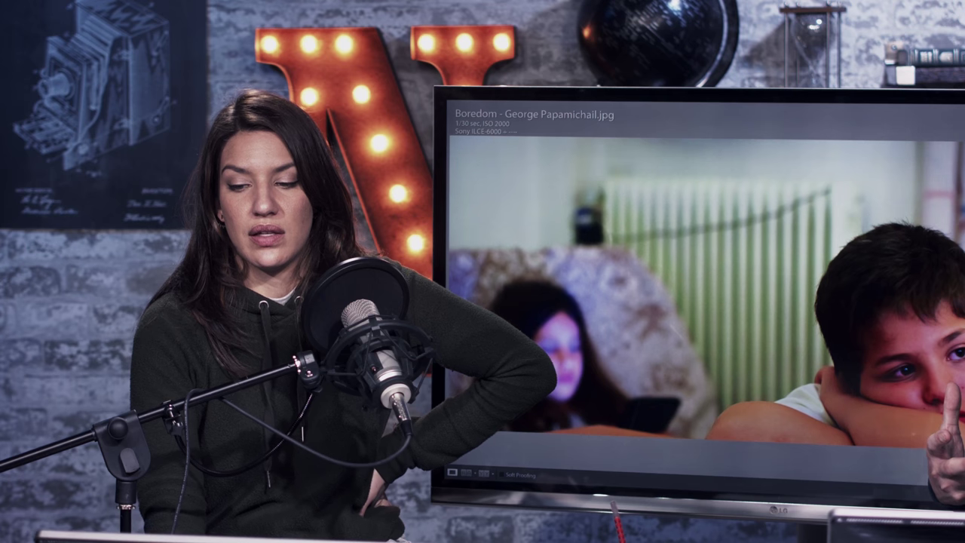
{"action": "left_click", "coordinate": [921, 140]}
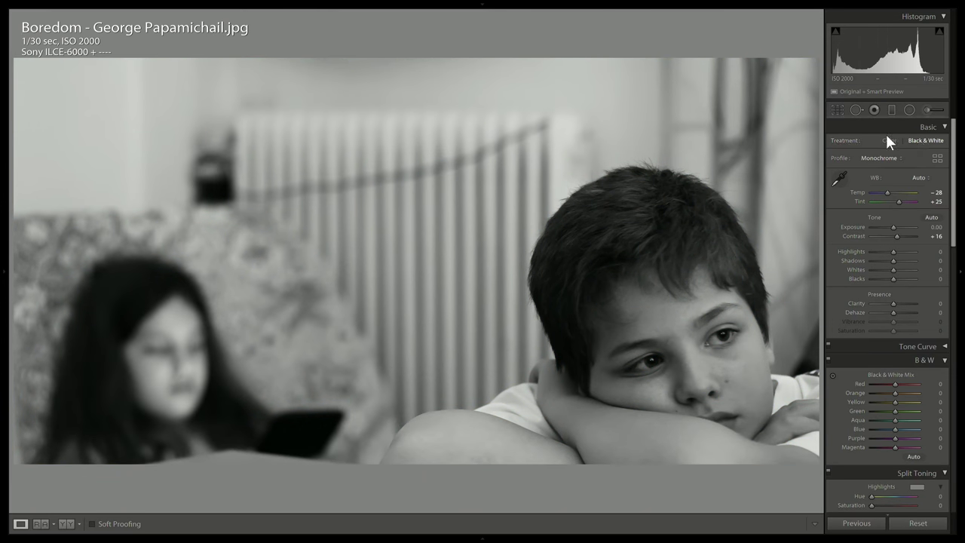
{"action": "left_click", "coordinate": [887, 138]}
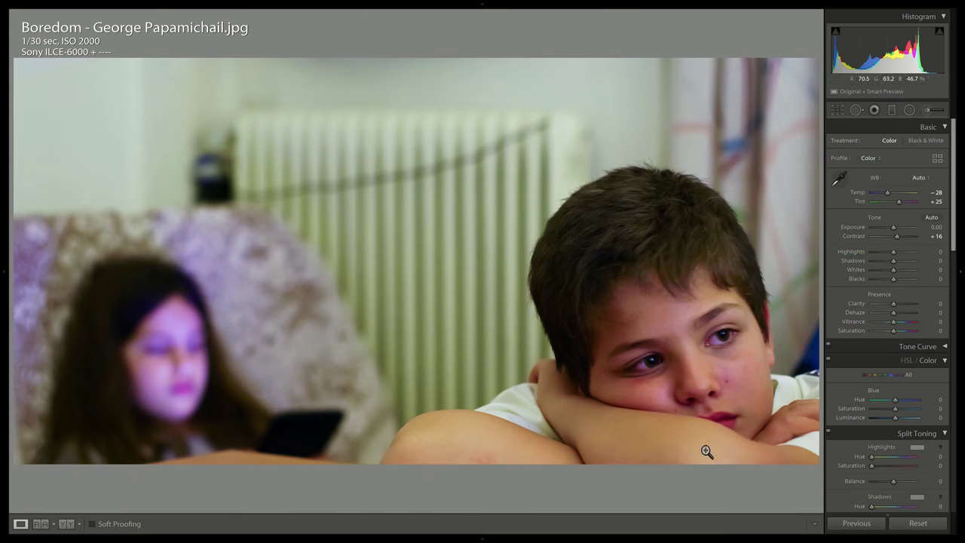
- Inspect the boy's face up close and reset the photo's Tint to 0
{"action": "left_click", "coordinate": [716, 354]}
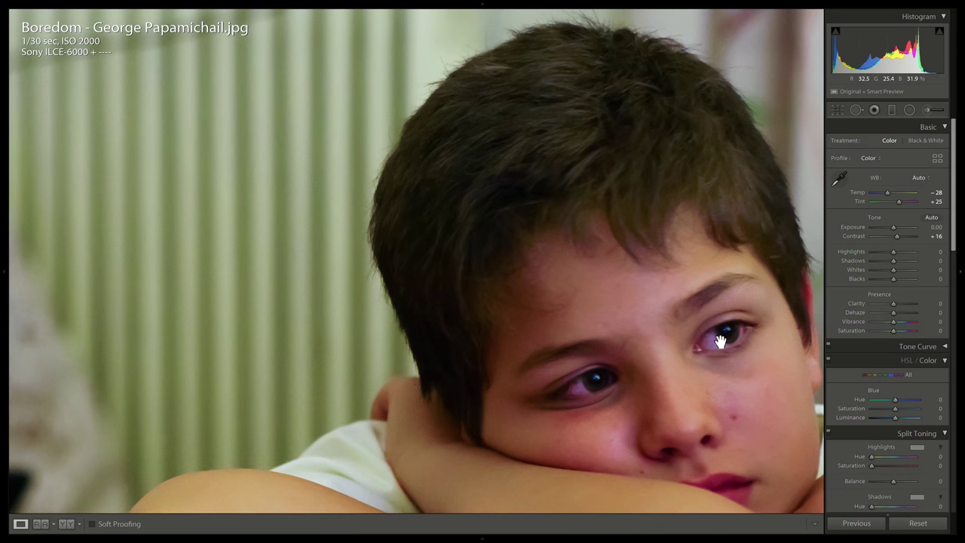
{"action": "left_click", "coordinate": [721, 343]}
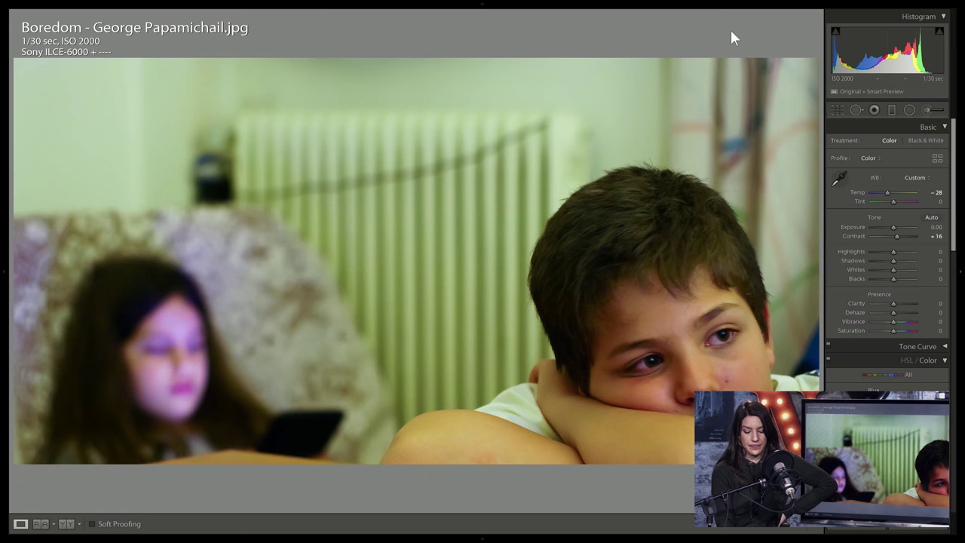
- Move on to the bison photo, inspect the calf's face up close, and set Contrast to +30
{"action": "key", "text": "Right"}
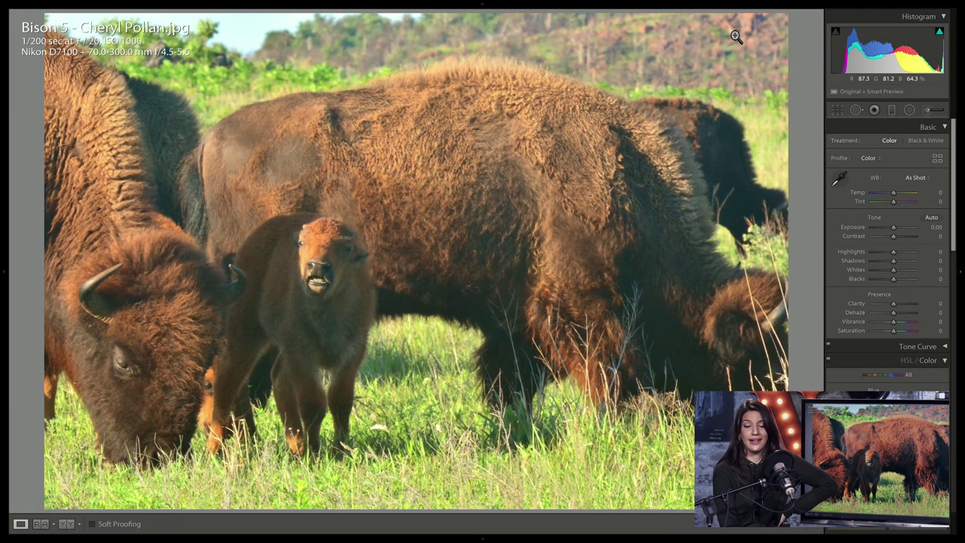
{"action": "left_click", "coordinate": [328, 266]}
{"action": "left_click", "coordinate": [325, 258]}
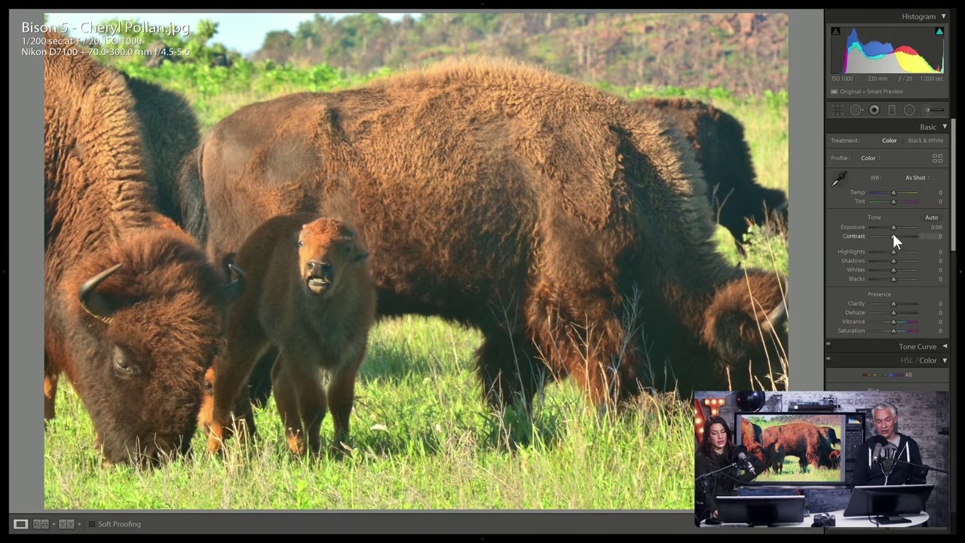
{"action": "left_click_drag", "start_coordinate": [895, 235], "coordinate": [901, 235]}
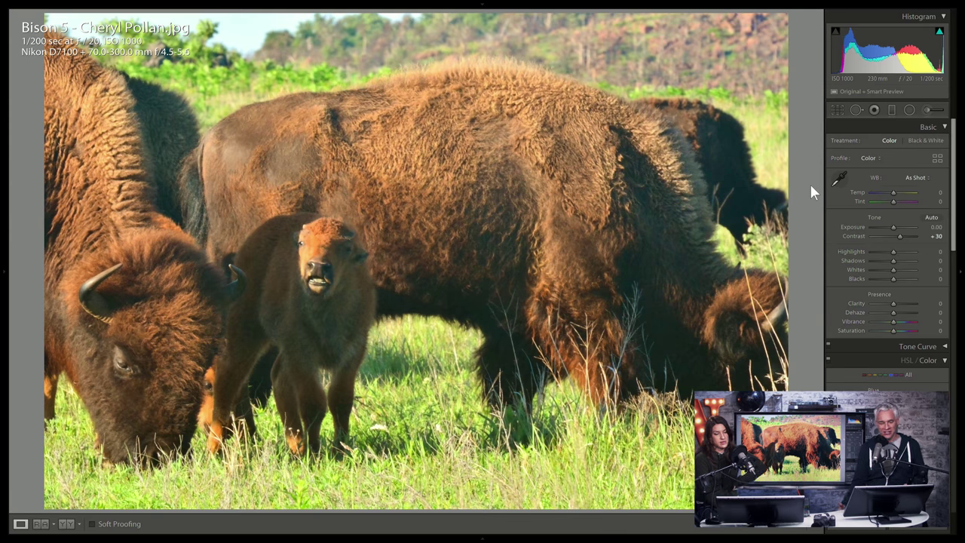
- Move on to the sunset silhouettes panorama and set its Exposure to −0.29
{"action": "key", "text": "Right"}
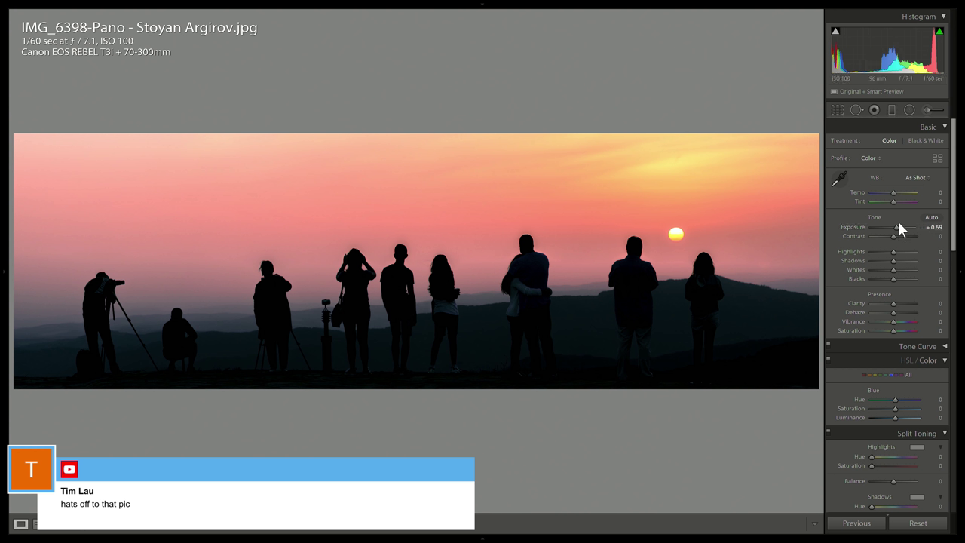
{"action": "left_click_drag", "start_coordinate": [896, 226], "coordinate": [892, 227]}
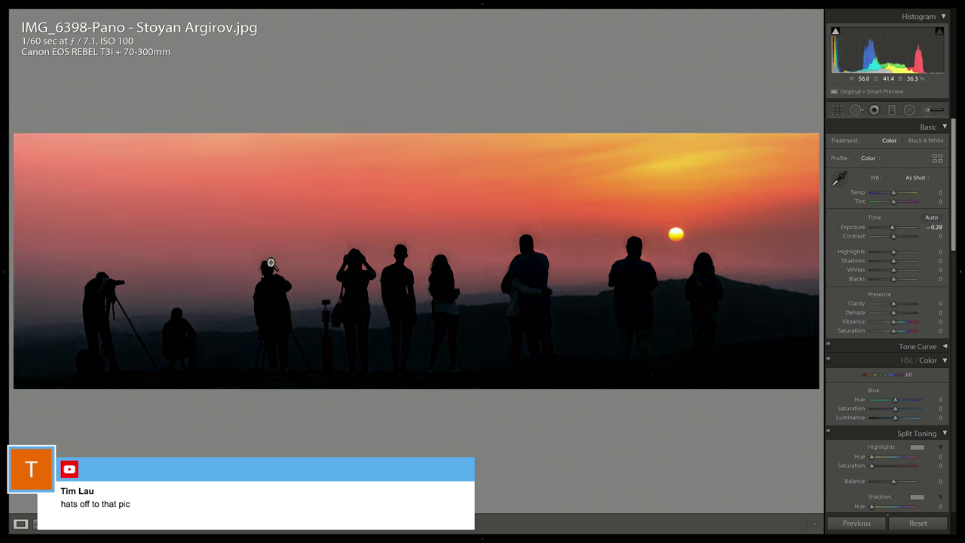
- Inspect the silhouettes in the sunset panorama up close and set the photo's Exposure to +0.46
{"action": "left_click", "coordinate": [385, 267]}
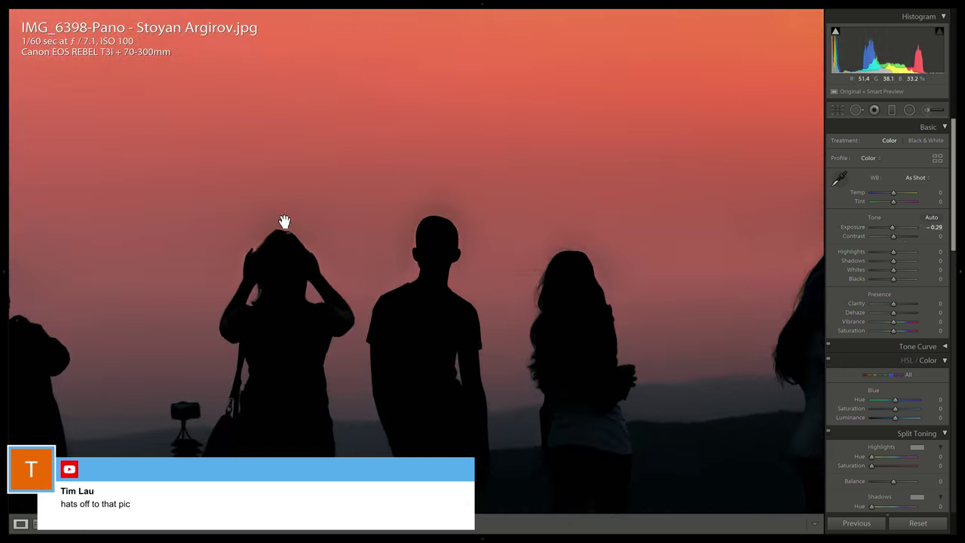
{"action": "left_click", "coordinate": [358, 254]}
{"action": "left_click_drag", "start_coordinate": [893, 225], "coordinate": [897, 226]}
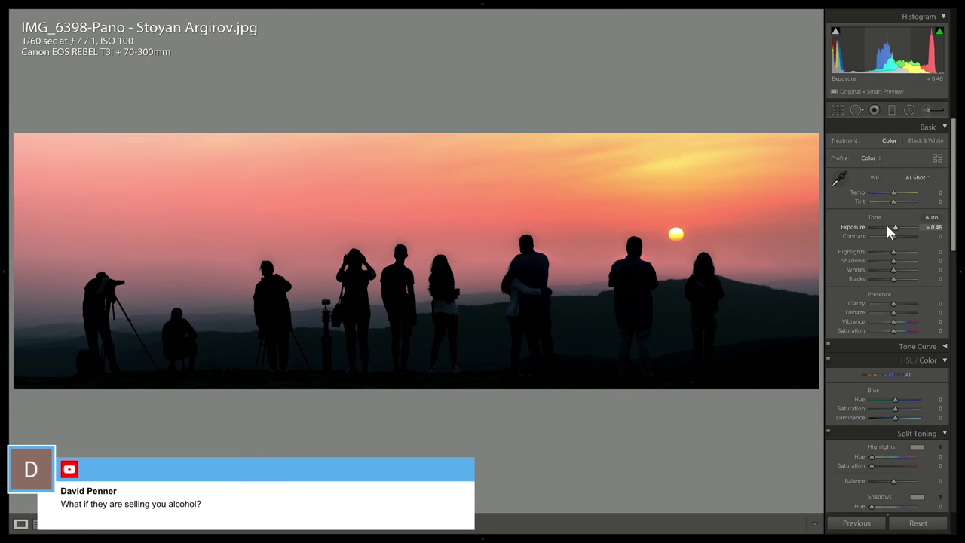
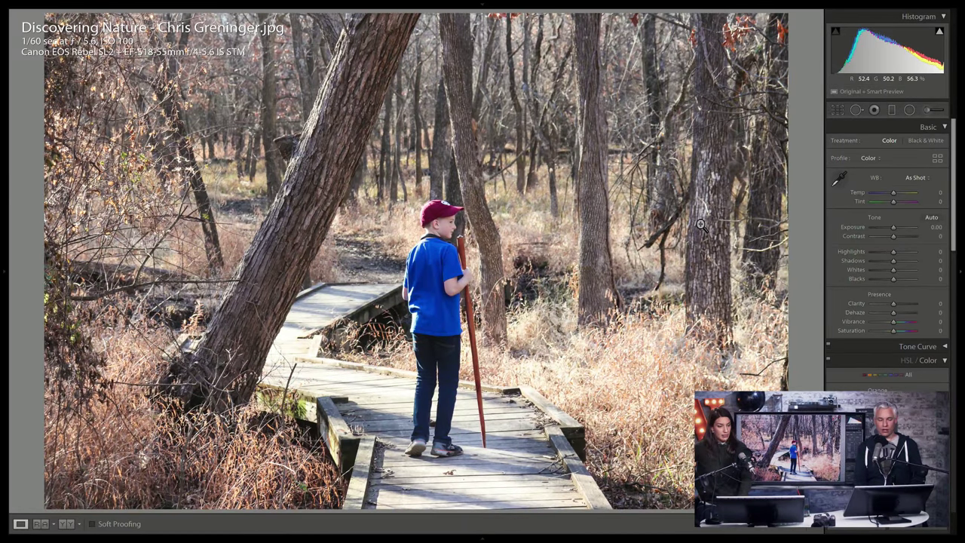
- Move on to the black-and-white train station photo and set its Whites to +82
{"action": "key", "text": "Right"}
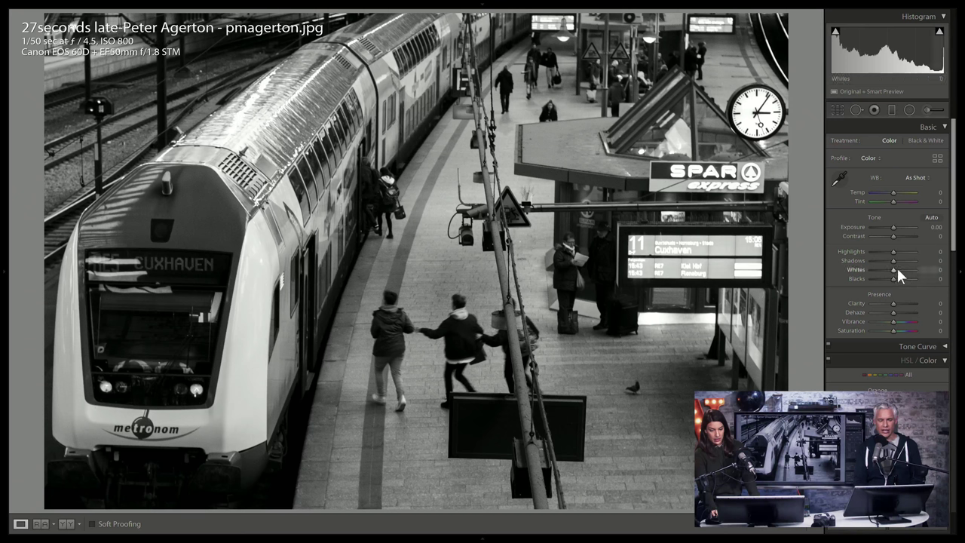
{"action": "left_click_drag", "start_coordinate": [891, 266], "coordinate": [909, 270]}
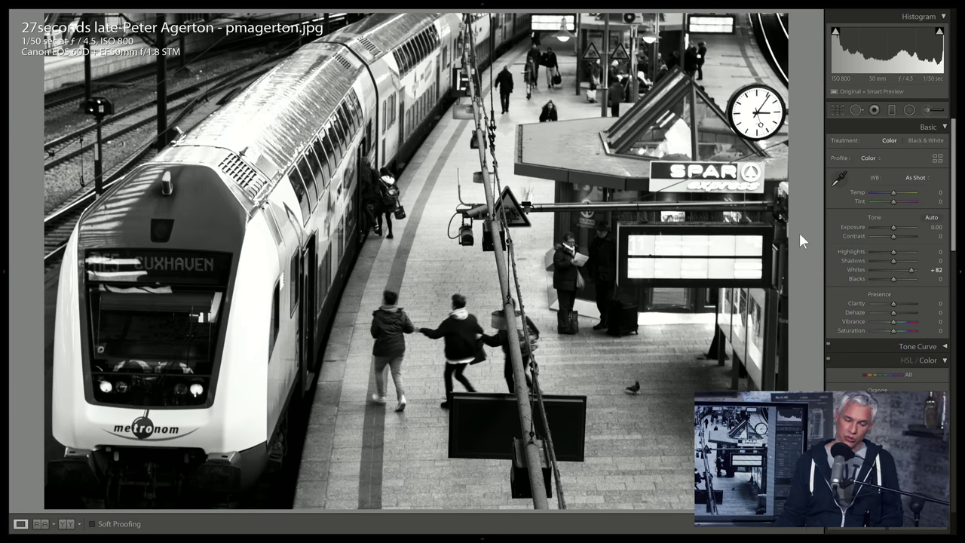
{"action": "key", "text": "Right"}
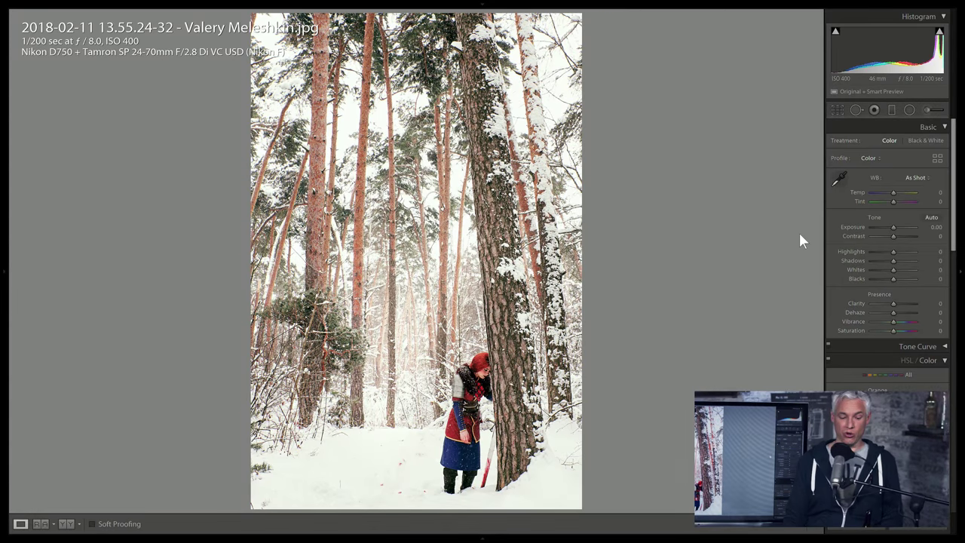
{"action": "key", "text": "Left"}
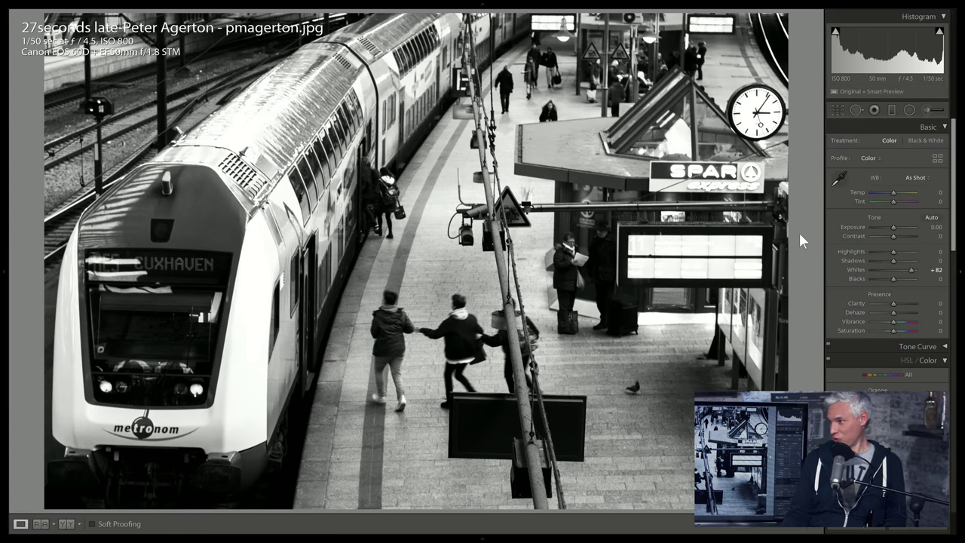
- Move on to the snowy forest photo, inspect the red-haired figure by the tree up close, and flag it as a pick
{"action": "key", "text": "Right"}
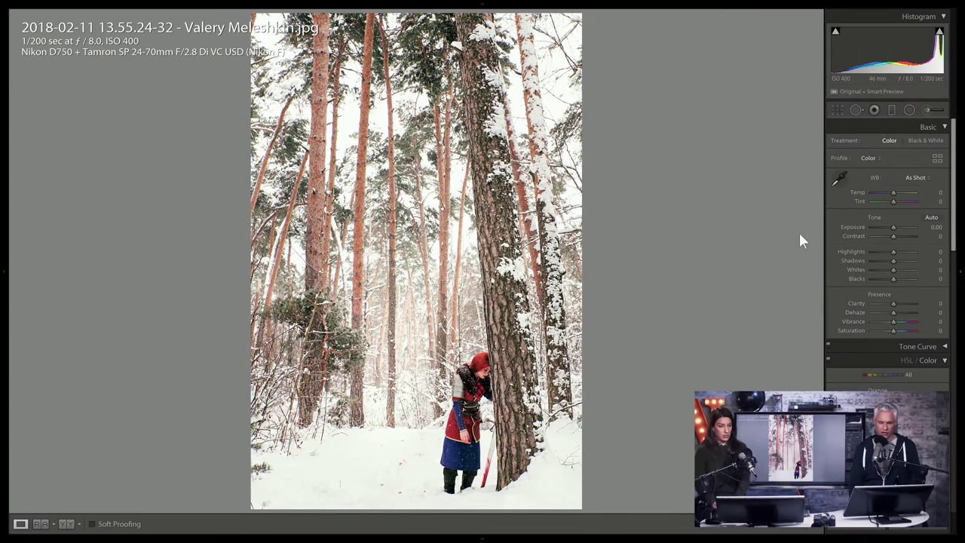
{"action": "key", "text": "Right"}
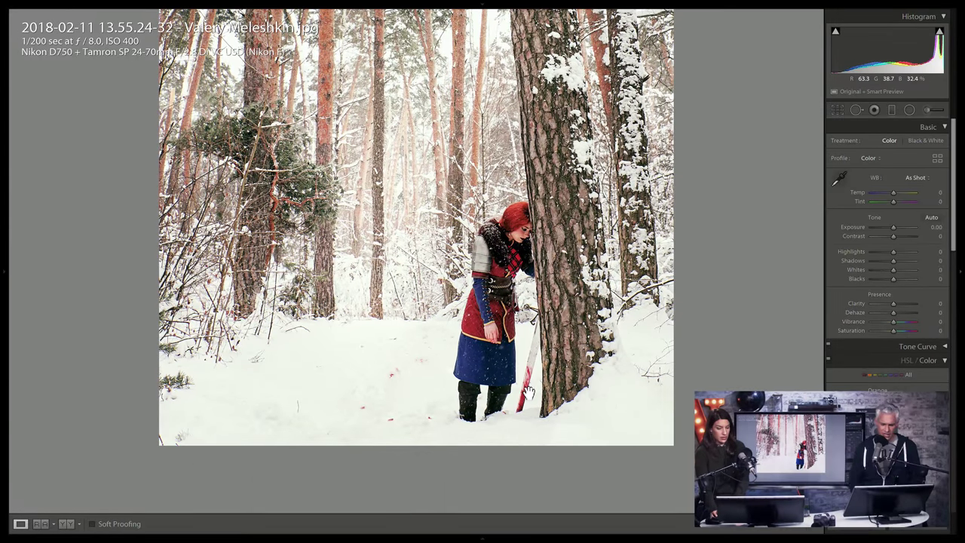
{"action": "key", "text": "p"}
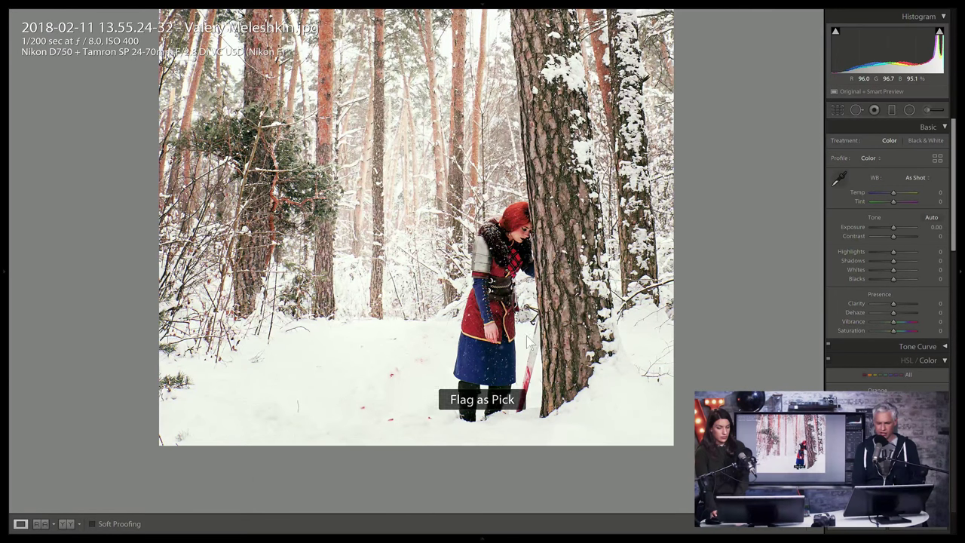
{"action": "key", "text": "Left"}
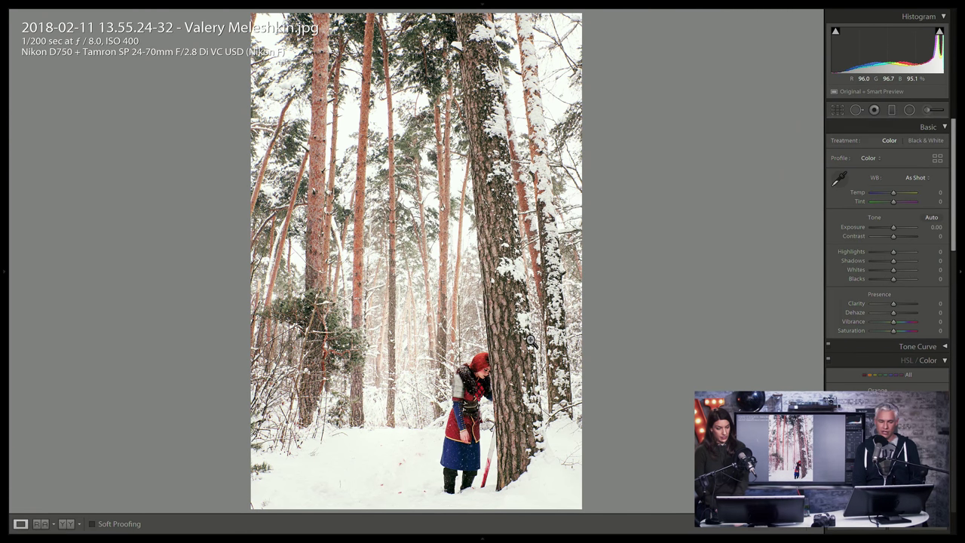
- Move on to the Sri Lanka train photo, set its Exposure to +0.52, and flag it as a pick
{"action": "key", "text": "Right"}
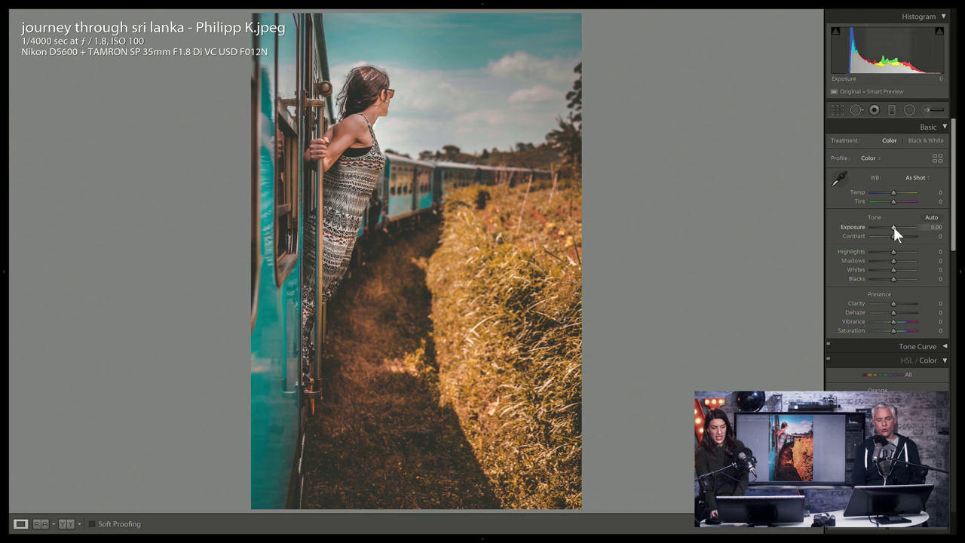
{"action": "left_click_drag", "start_coordinate": [892, 225], "coordinate": [896, 227]}
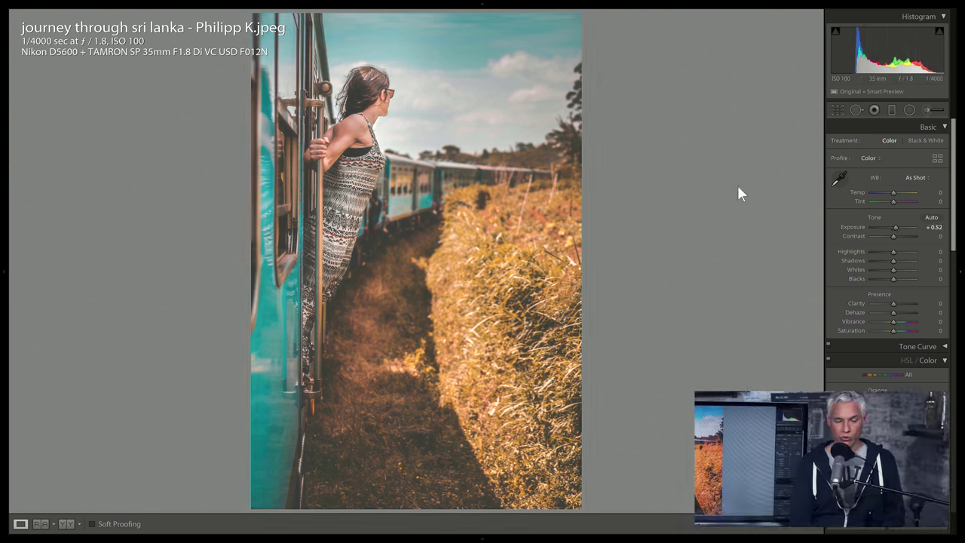
{"action": "key", "text": "p"}
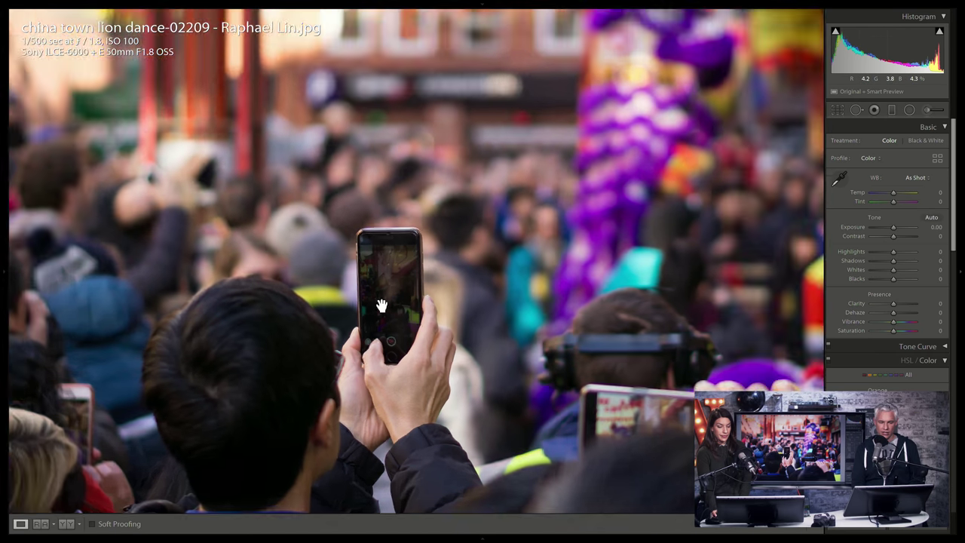
- Try Exposure +3.05 on the Chinatown lion dance photo to inspect the raised phone's screen, and reset Exposure to 0
{"action": "left_click", "coordinate": [383, 306]}
{"action": "left_click_drag", "start_coordinate": [894, 227], "coordinate": [909, 227]}
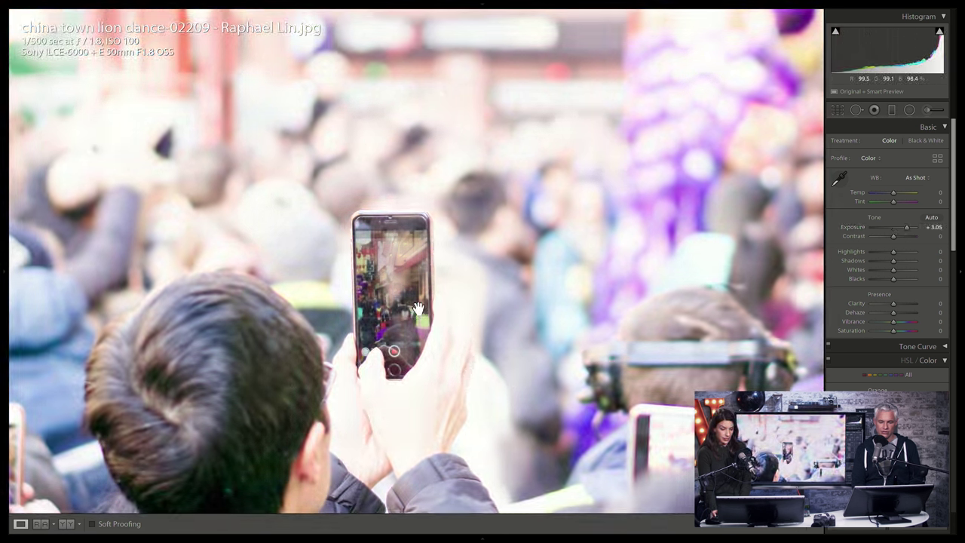
{"action": "left_click", "coordinate": [418, 309]}
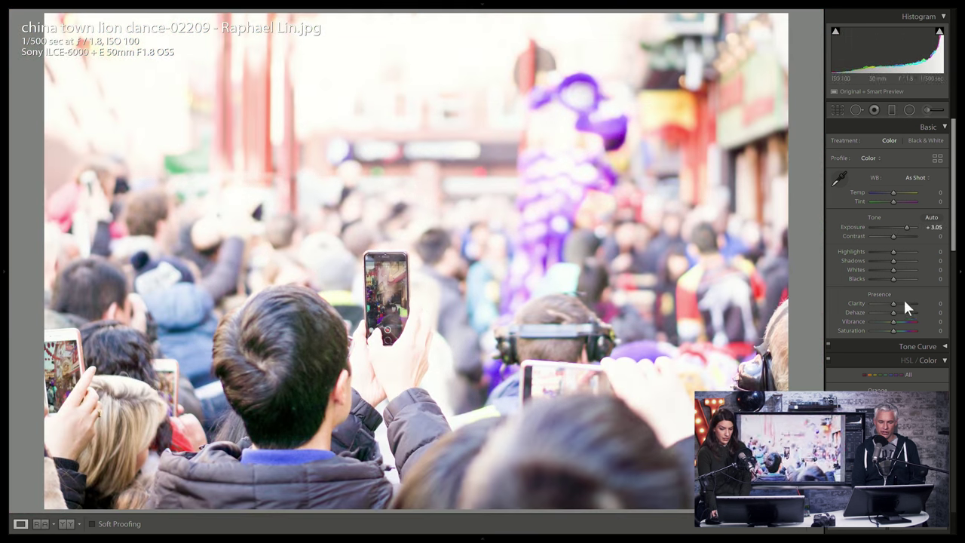
{"action": "left_click_drag", "start_coordinate": [903, 225], "coordinate": [896, 226]}
{"action": "double_click", "coordinate": [897, 227]}
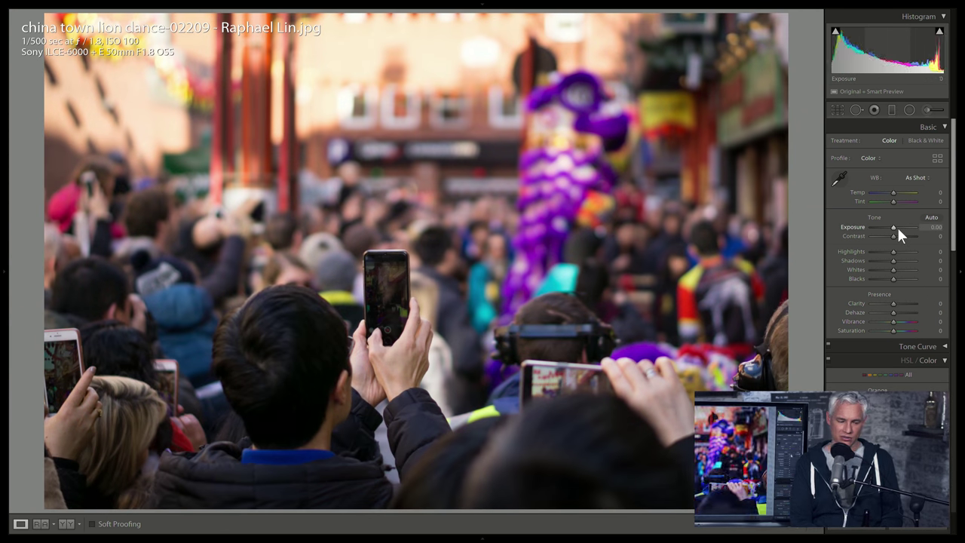
- Examine the object at the Chinatown photo's right edge and the raised smartphone up close
{"action": "left_click", "coordinate": [761, 376]}
{"action": "left_click", "coordinate": [757, 375]}
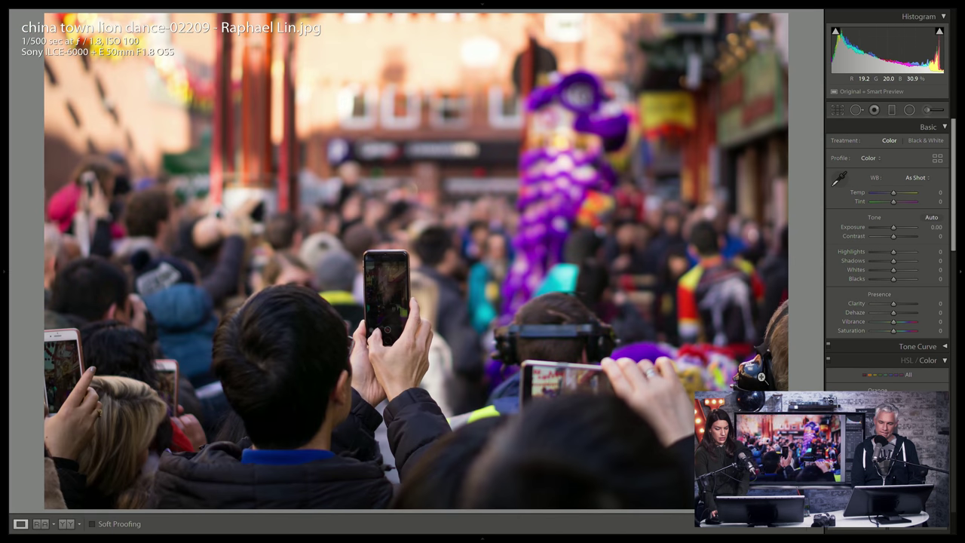
{"action": "left_click", "coordinate": [363, 292]}
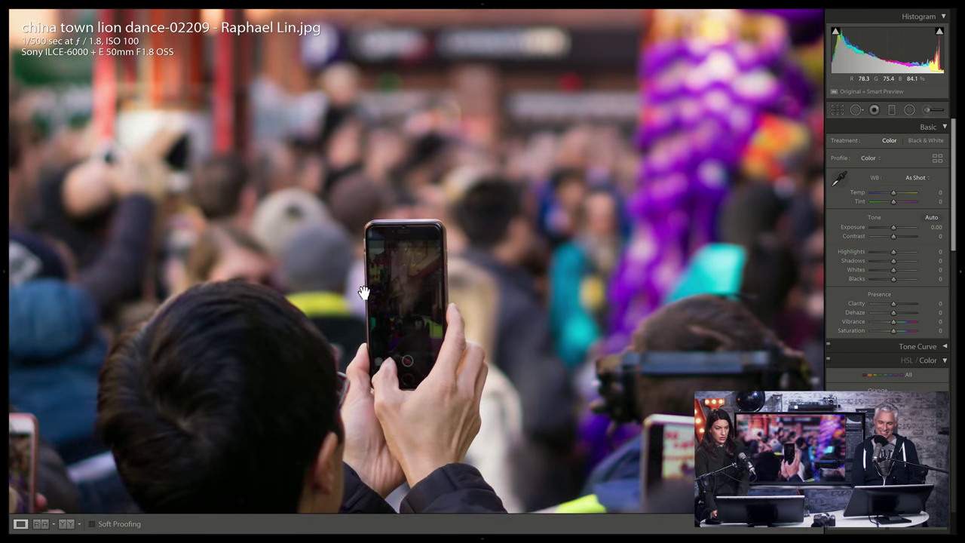
{"action": "left_click", "coordinate": [427, 298]}
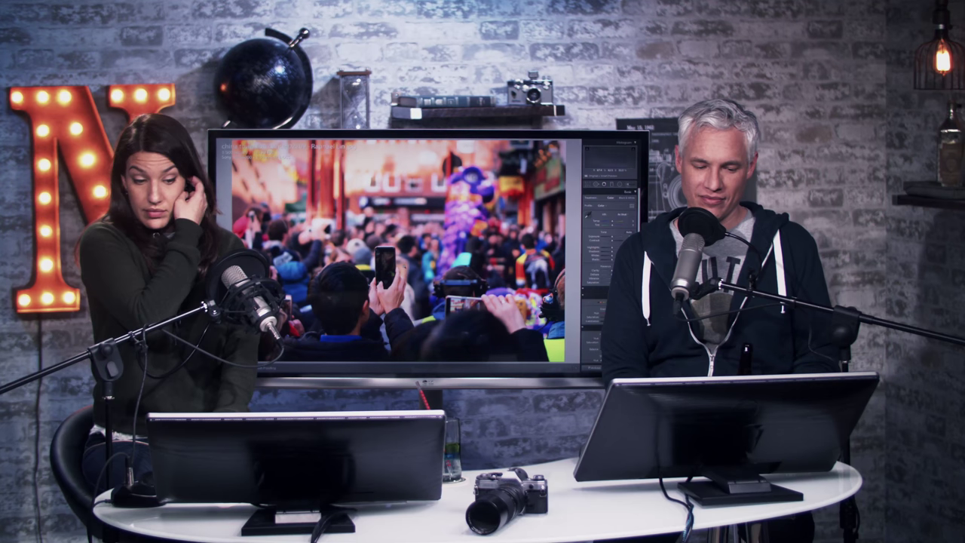
- Move on to the dressmaker photo, flag it as a pick, and inspect the woman lying on the floor up close
{"action": "key", "text": "Right"}
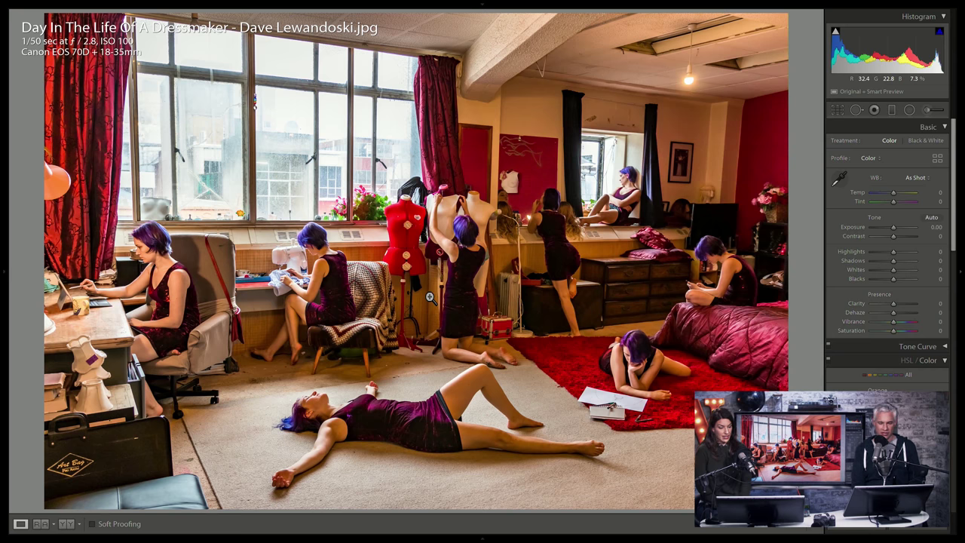
{"action": "key", "text": "p"}
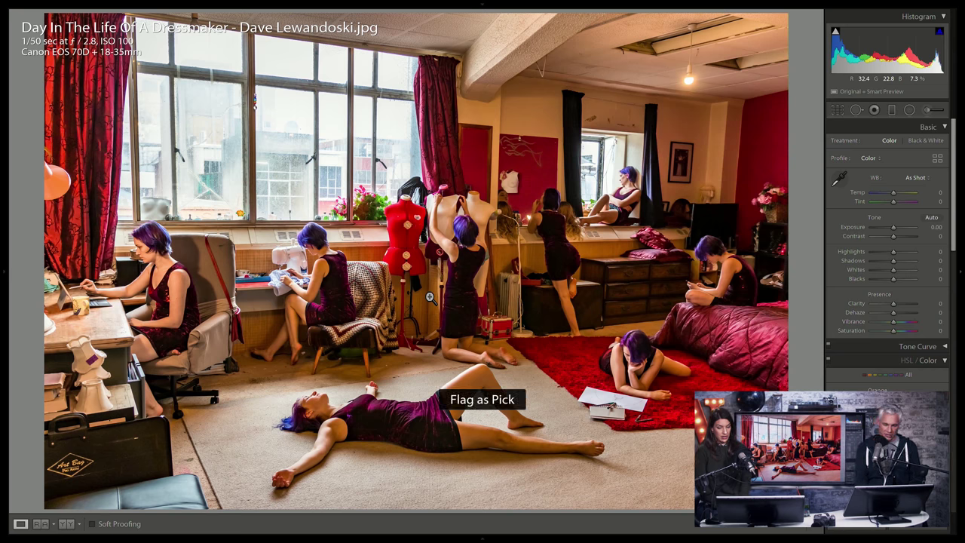
{"action": "left_click", "coordinate": [316, 418]}
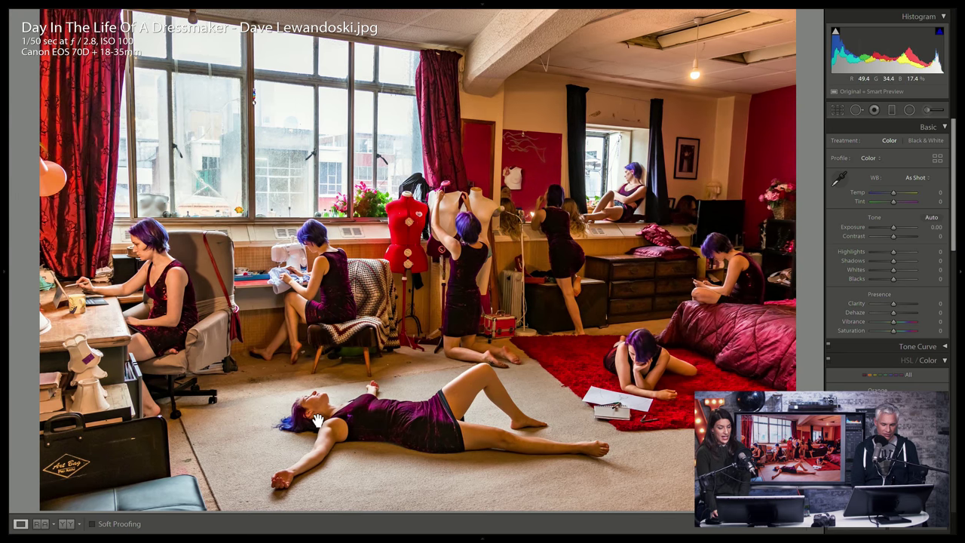
{"action": "left_click_drag", "start_coordinate": [327, 415], "coordinate": [329, 353]}
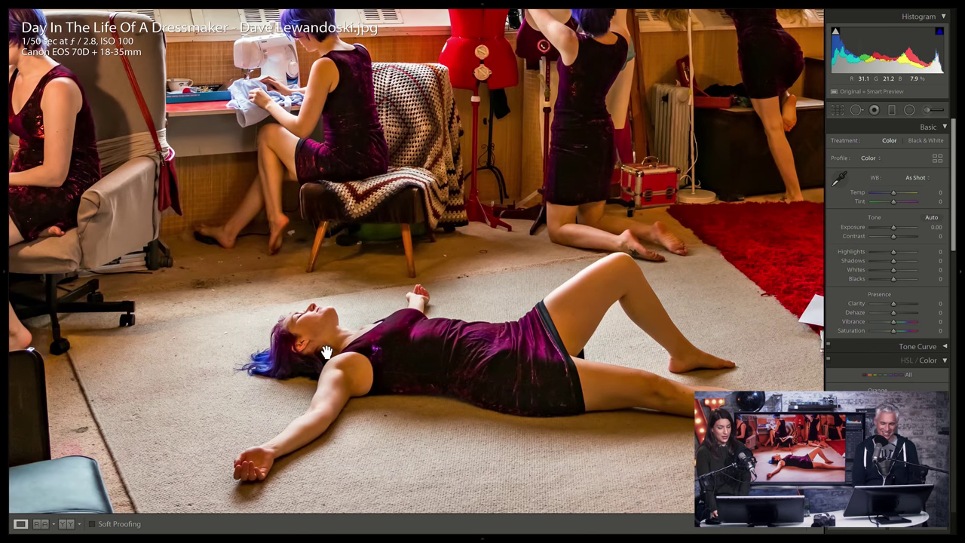
{"action": "left_click", "coordinate": [328, 353]}
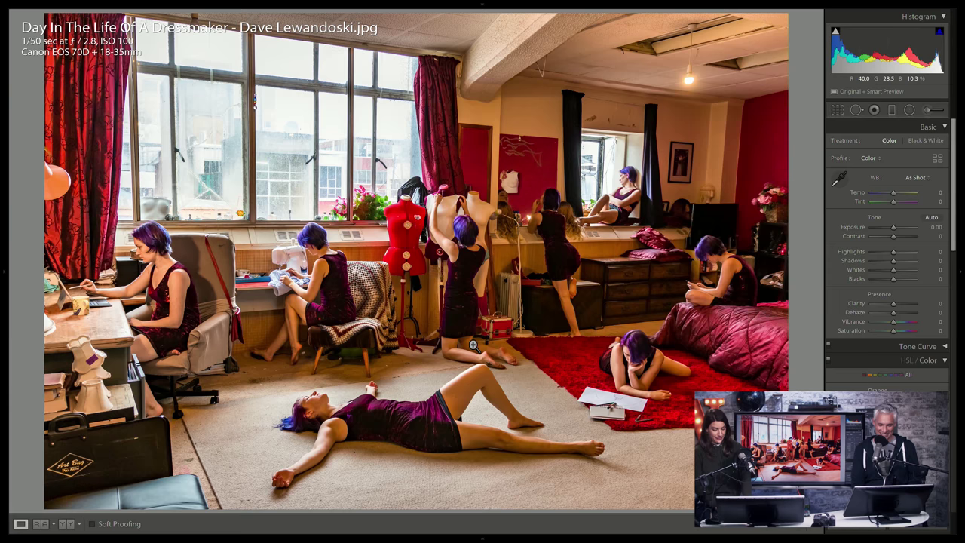
{"action": "key", "text": "p"}
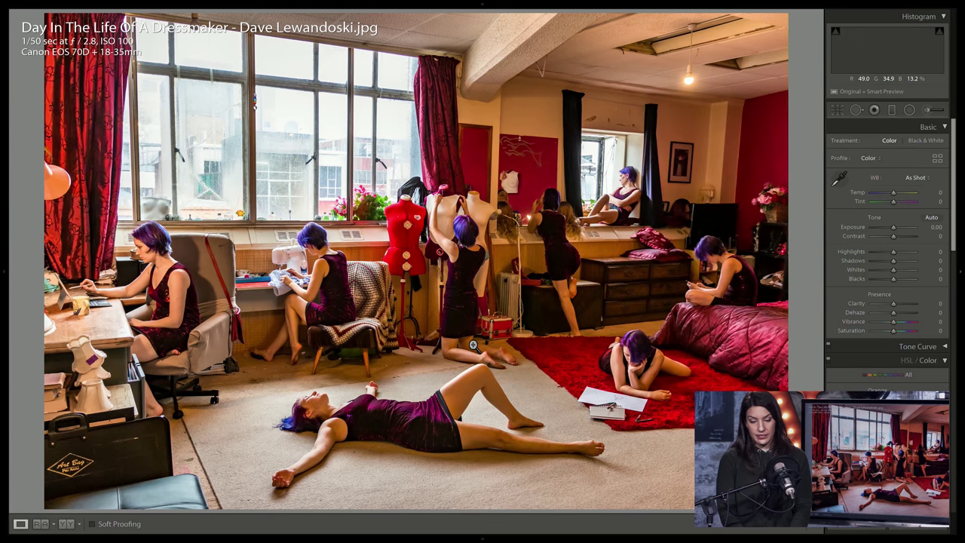
- Go past the eagle photo to the Lofoten aurora photo, inspect the pointing figure, and set Temp to −17 and Tint to −40
{"action": "key", "text": "Right"}
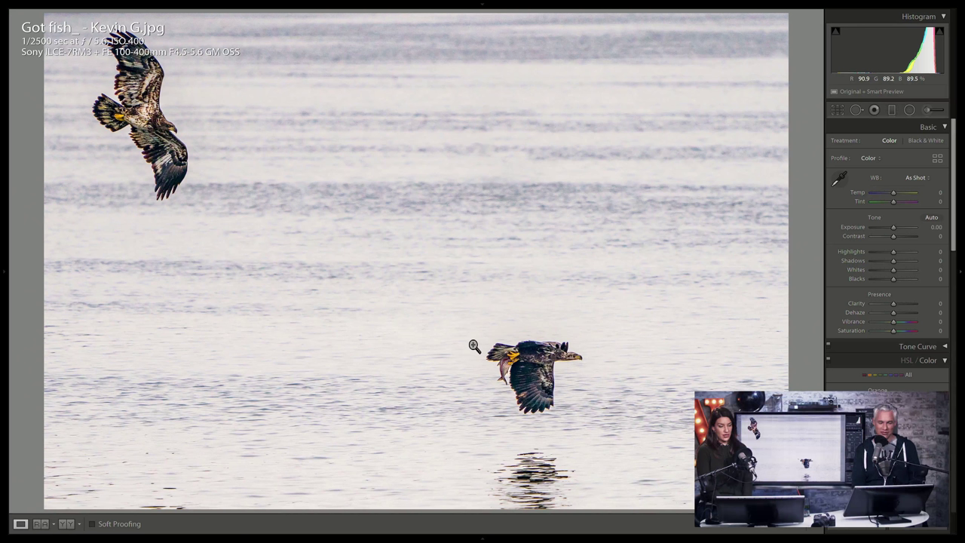
{"action": "key", "text": "Right"}
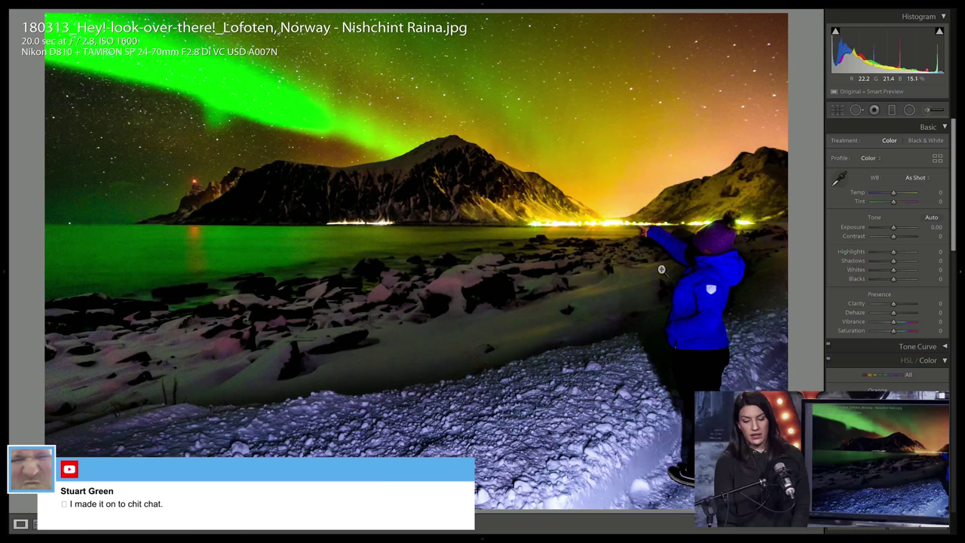
{"action": "left_click", "coordinate": [678, 263]}
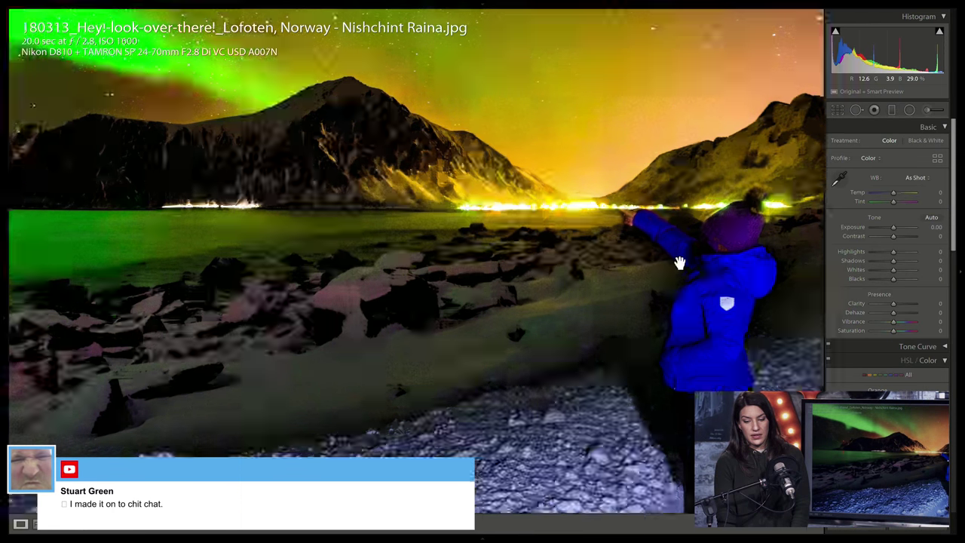
{"action": "left_click", "coordinate": [675, 255]}
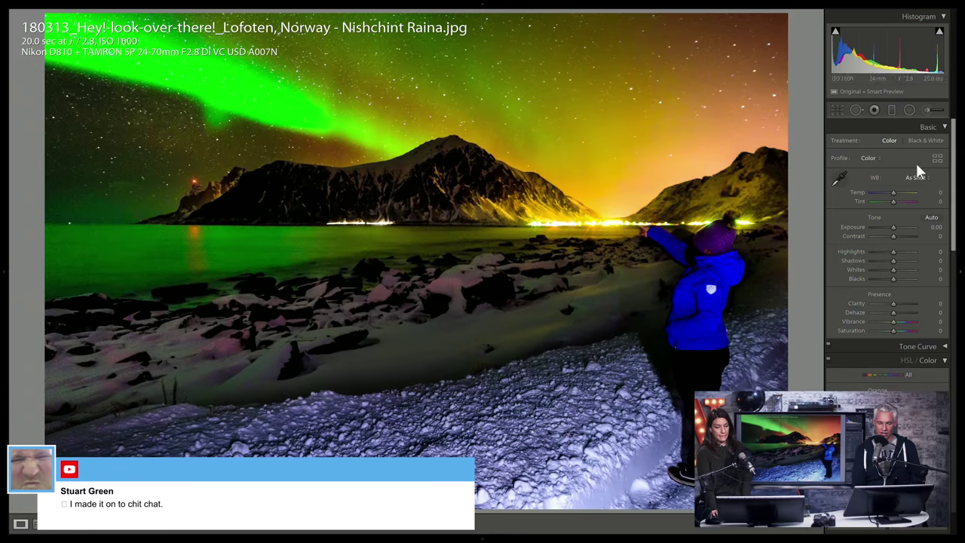
{"action": "mouse_move", "coordinate": [893, 201]}
{"action": "left_mouse_down"}
{"action": "mouse_move", "coordinate": [881, 203]}
{"action": "mouse_move", "coordinate": [886, 190]}
{"action": "left_mouse_up"}
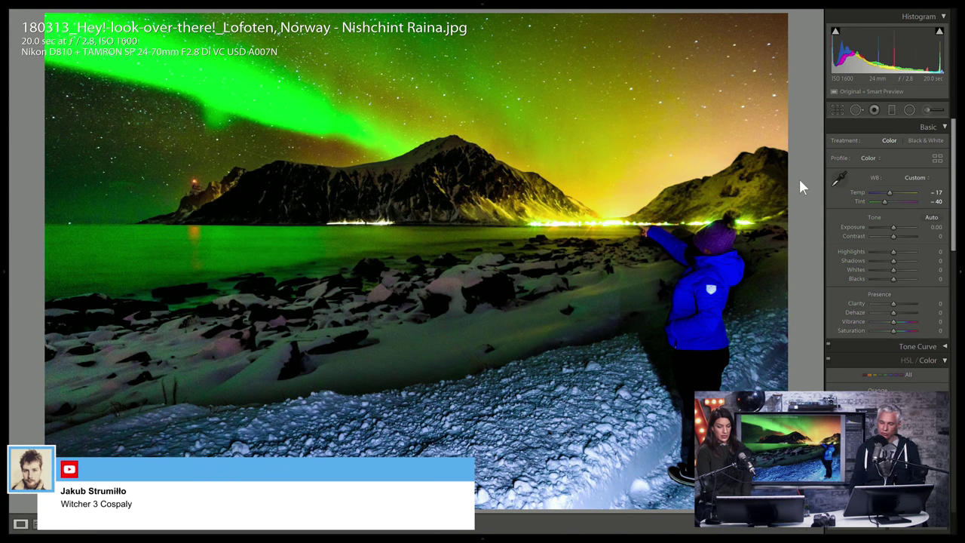
- Move on to the Azores goat herd photo, set its Exposure to +0.40, and inspect the dog up close
{"action": "key", "text": "Right"}
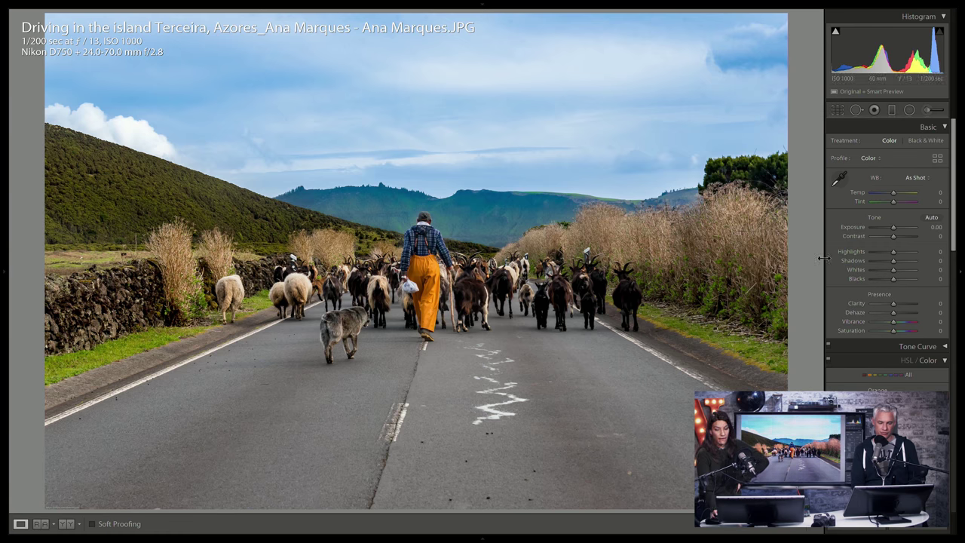
{"action": "left_click_drag", "start_coordinate": [893, 225], "coordinate": [895, 225]}
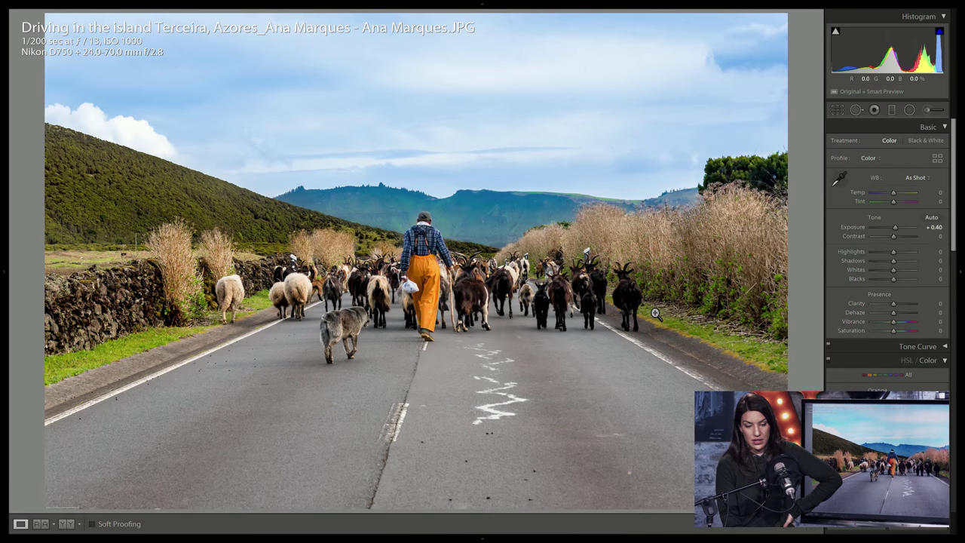
{"action": "left_click", "coordinate": [329, 337]}
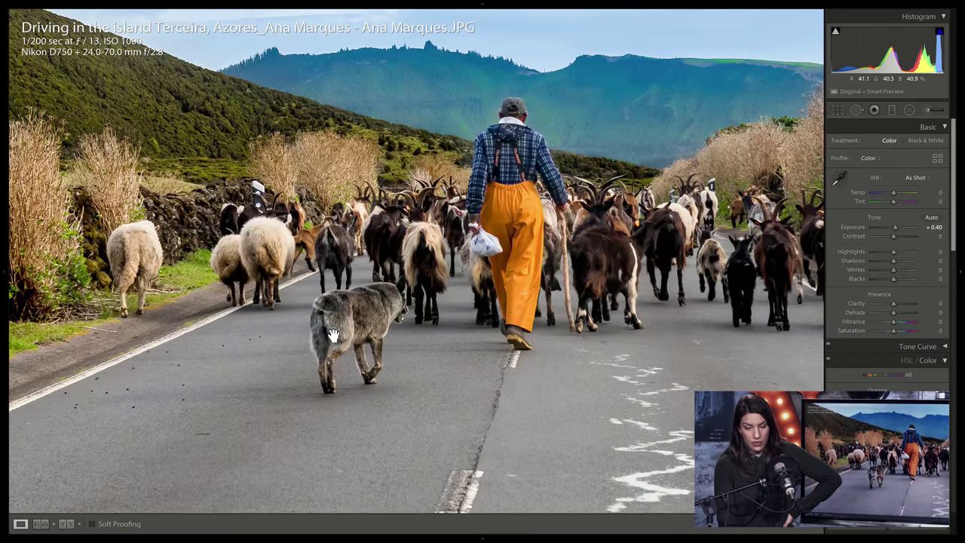
{"action": "left_click", "coordinate": [481, 331]}
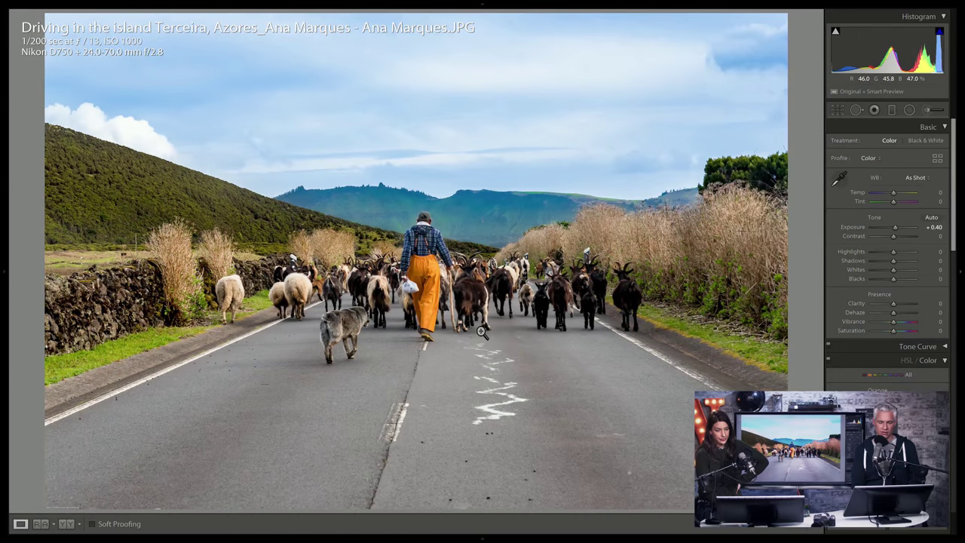
- Go past the expectant couple and cannon photos to the black-and-white family photo, and inspect the children up close
{"action": "key", "text": "Right"}
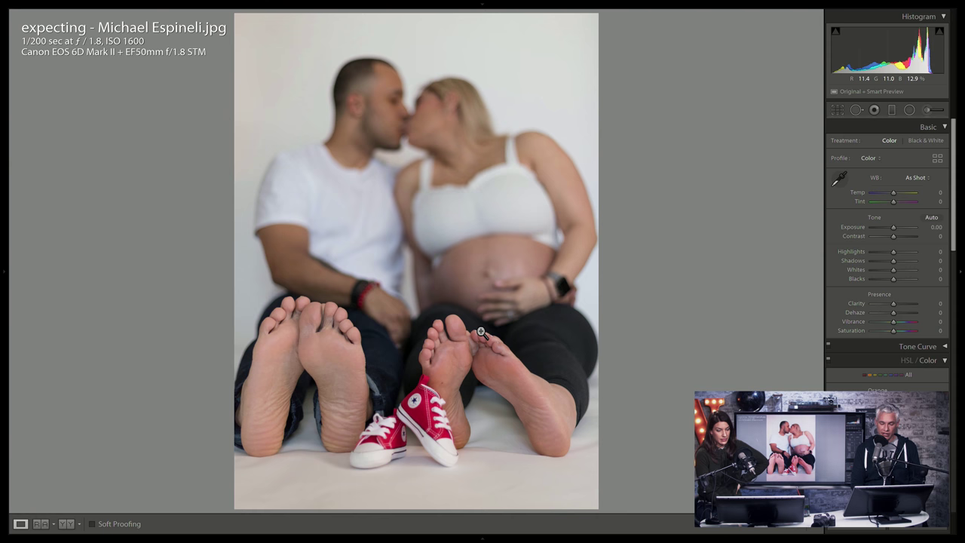
{"action": "key", "text": "Right"}
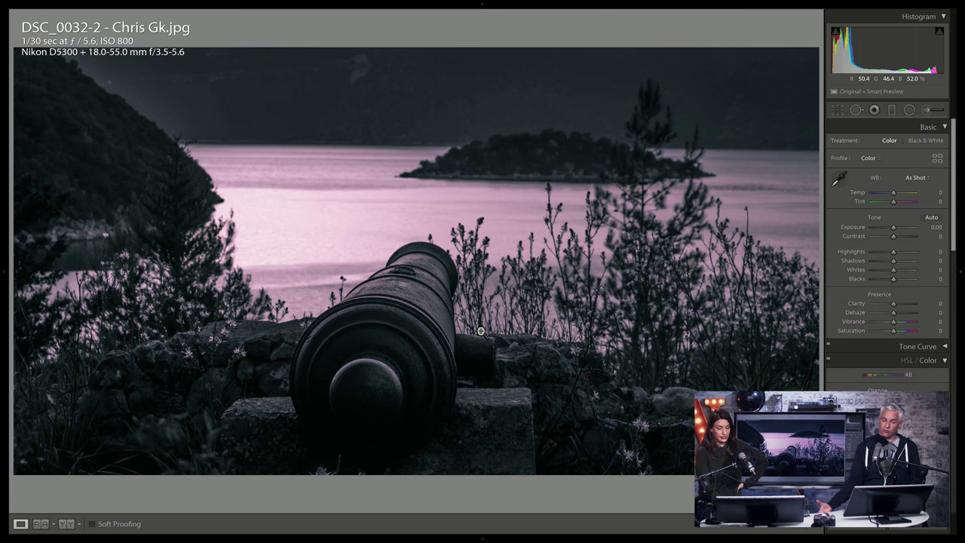
{"action": "key", "text": "Right"}
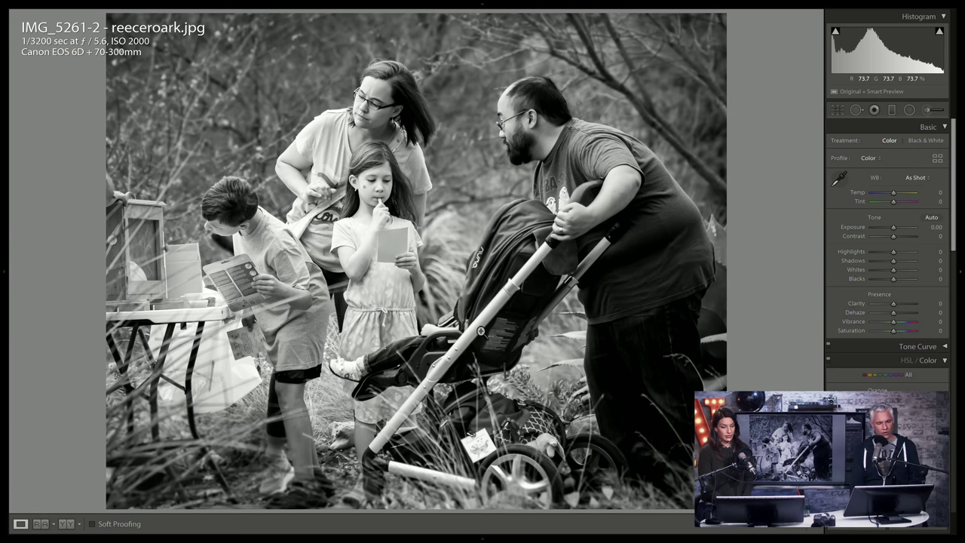
{"action": "left_click", "coordinate": [158, 277]}
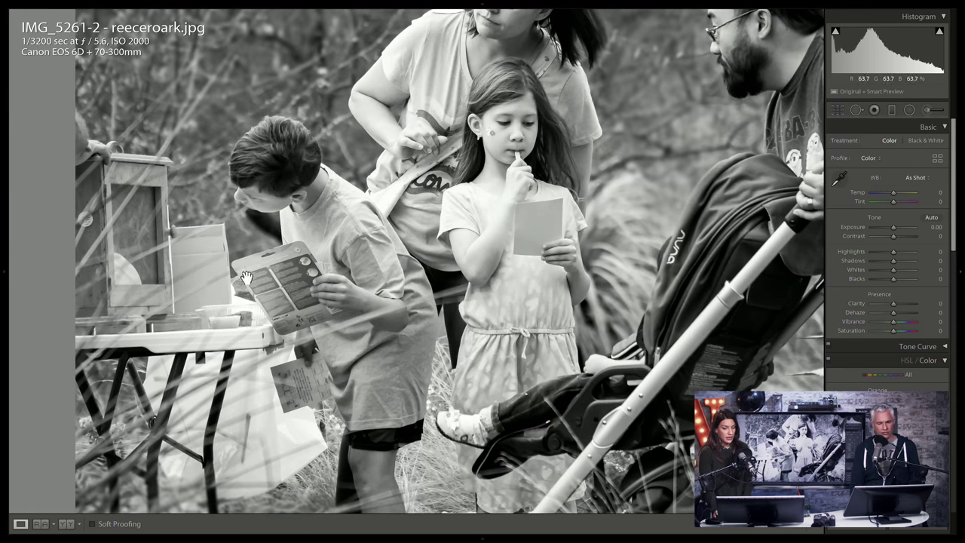
{"action": "left_click_drag", "start_coordinate": [288, 328], "coordinate": [389, 249]}
{"action": "left_click", "coordinate": [389, 248]}
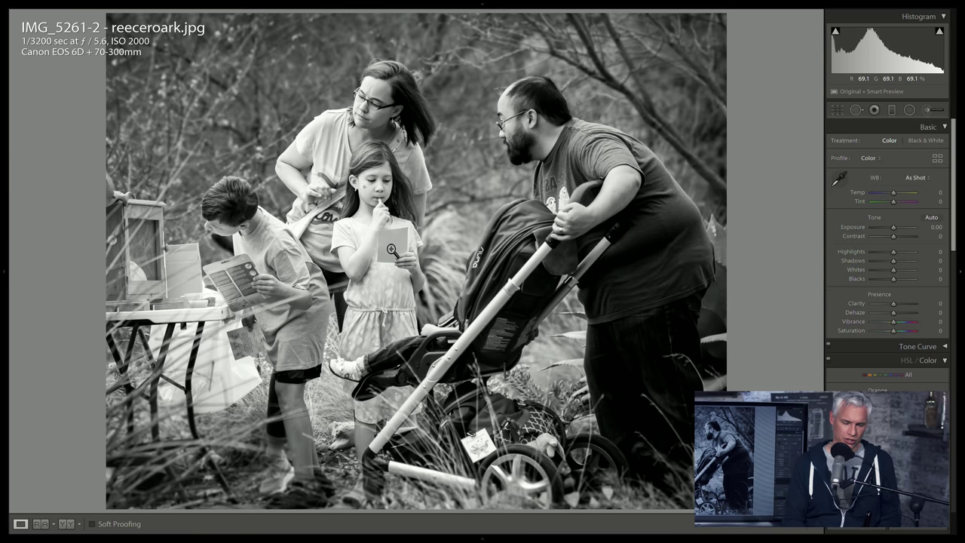
- Move on to the umbrella jump photo and remove its chromatic aberration while viewing the woman up close
{"action": "key", "text": "Right"}
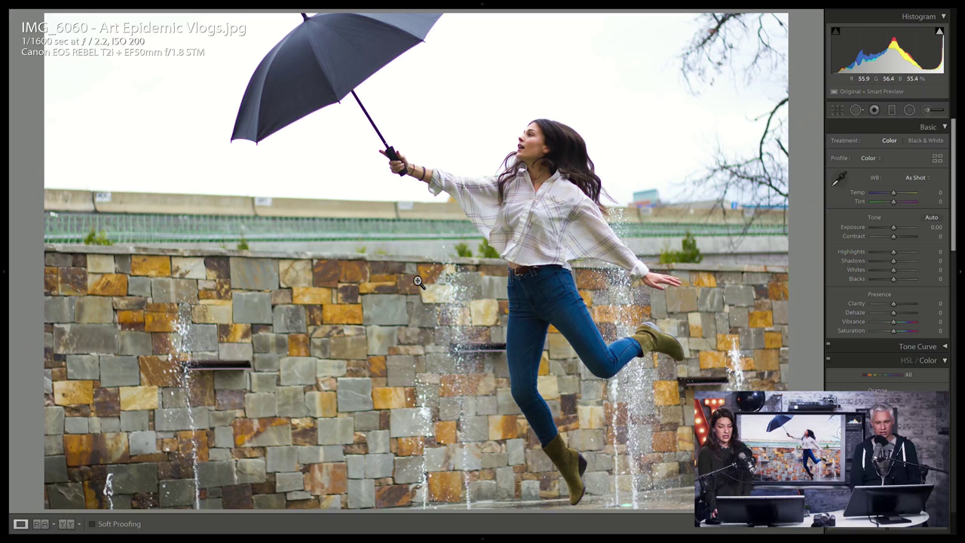
{"action": "left_click", "coordinate": [575, 156]}
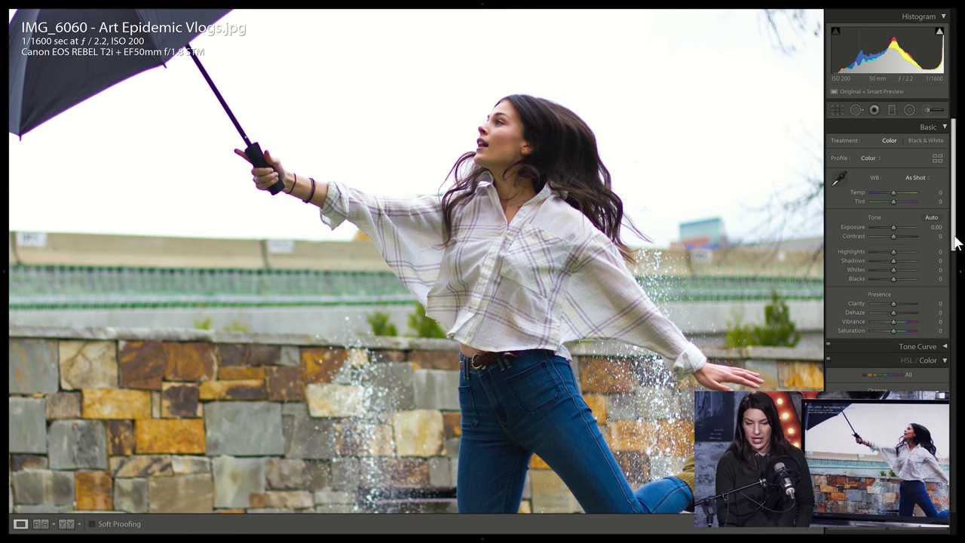
{"action": "left_click_drag", "start_coordinate": [954, 243], "coordinate": [958, 446]}
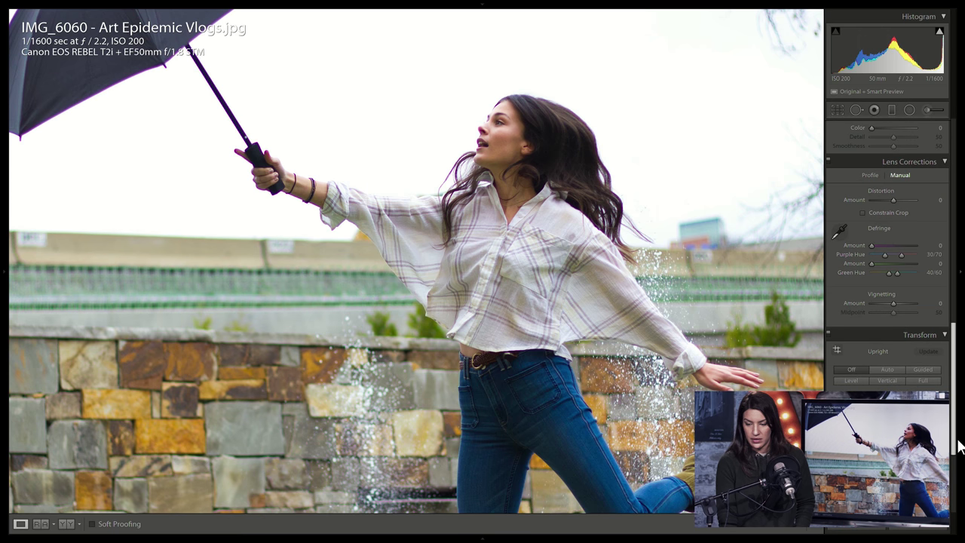
{"action": "left_click", "coordinate": [870, 176]}
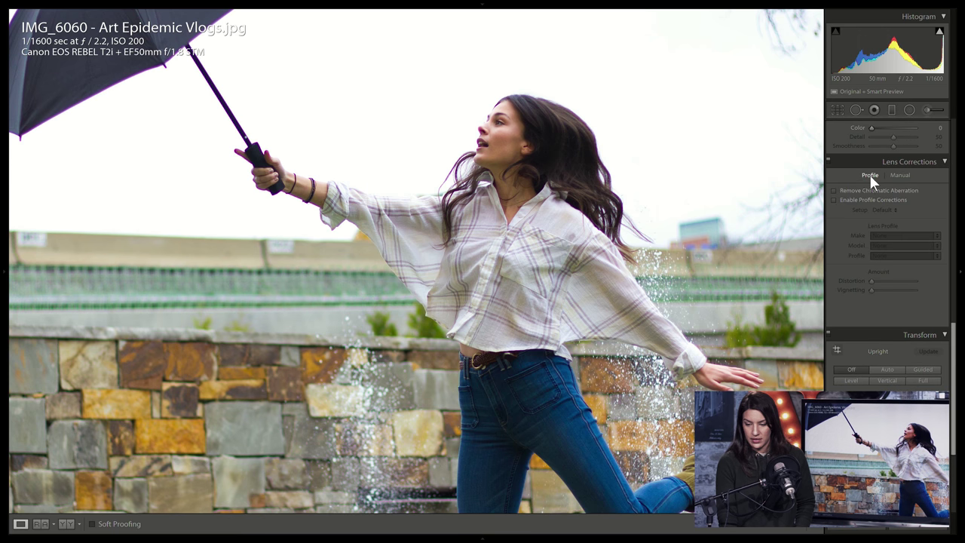
{"action": "left_click", "coordinate": [834, 191]}
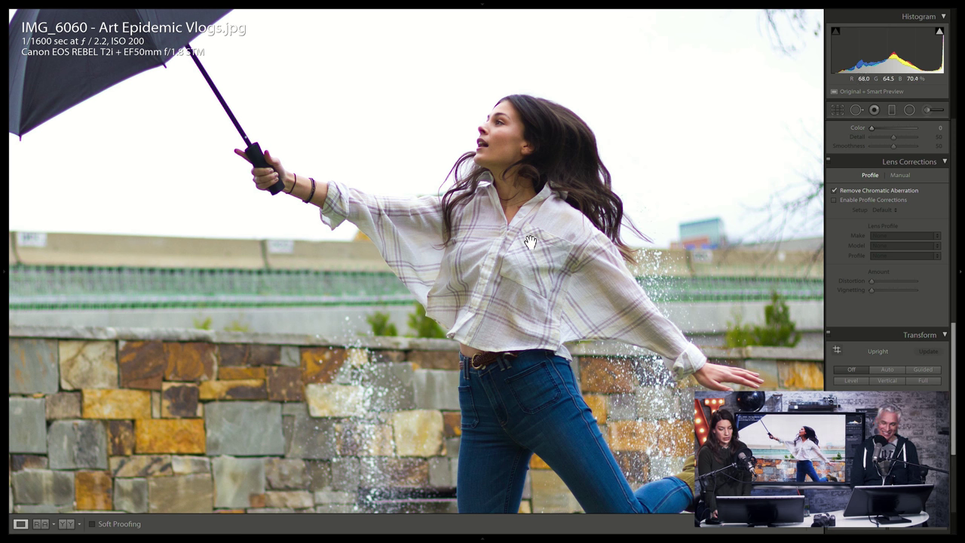
{"action": "left_click", "coordinate": [297, 146]}
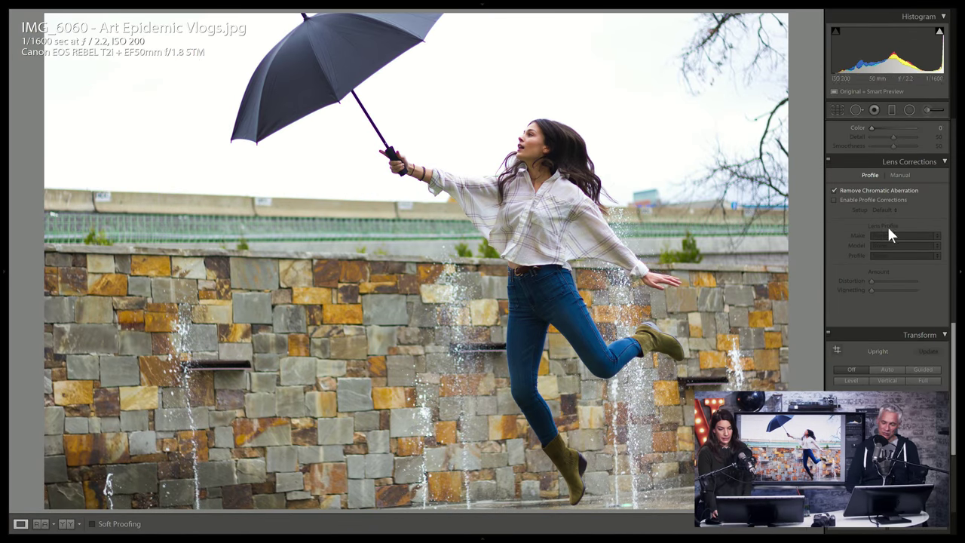
- Set the umbrella photo's Temp to −10 and inspect the woman and background branches up close
{"action": "left_click_drag", "start_coordinate": [950, 329], "coordinate": [948, 122]}
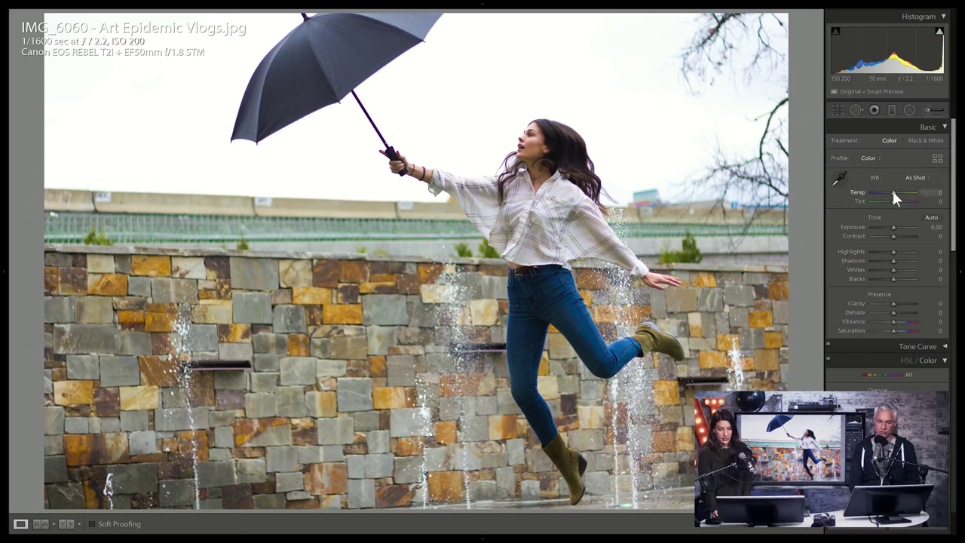
{"action": "left_click_drag", "start_coordinate": [892, 193], "coordinate": [889, 192]}
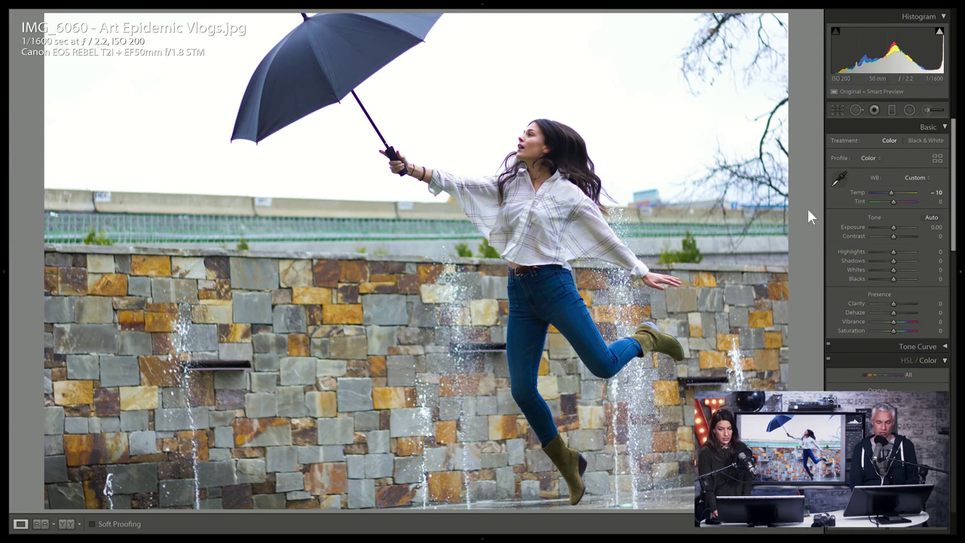
{"action": "key", "text": "z"}
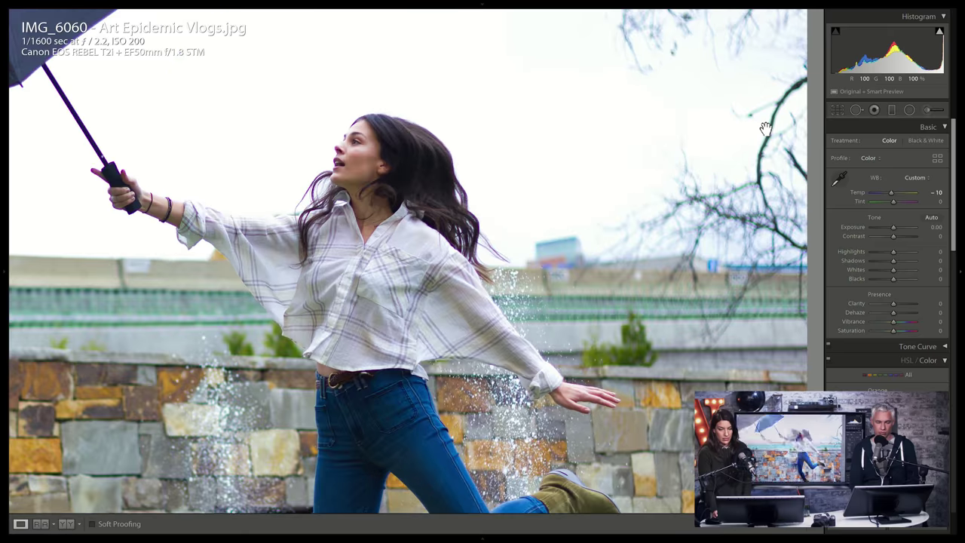
{"action": "key", "text": "z"}
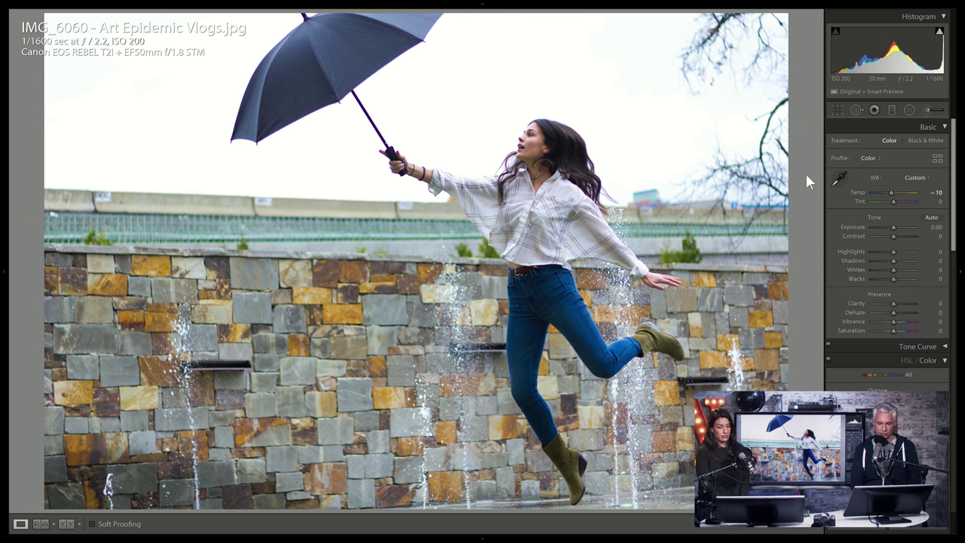
- Flag the grandmother photo as a pick, and inspect the woman in the following helicopter portrait up close
{"action": "key", "text": "p"}
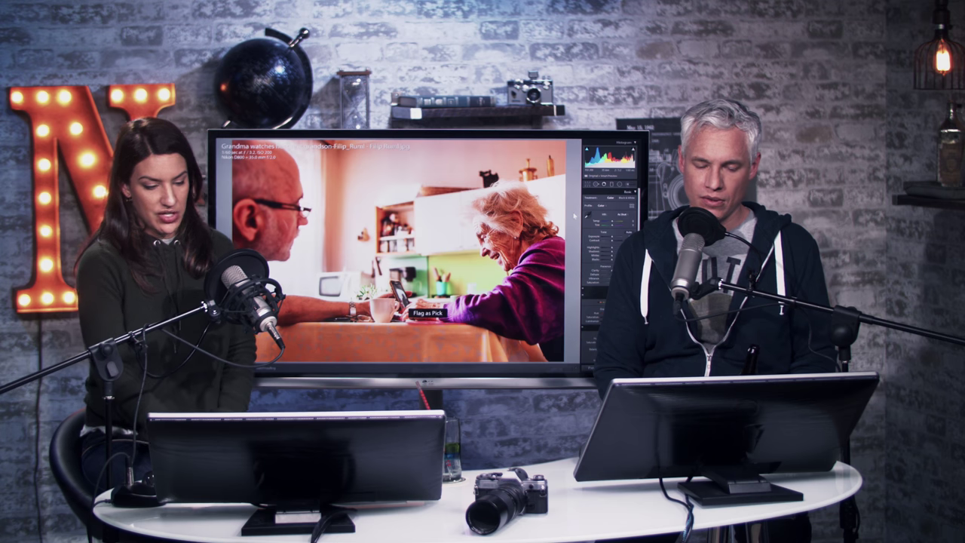
{"action": "key", "text": "Right"}
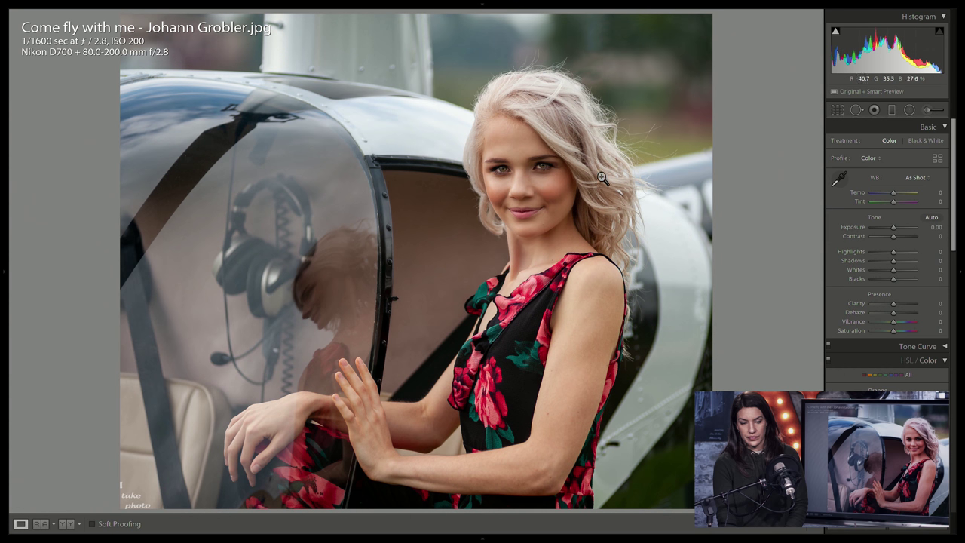
{"action": "left_click", "coordinate": [493, 146]}
{"action": "left_click_drag", "start_coordinate": [577, 286], "coordinate": [576, 214]}
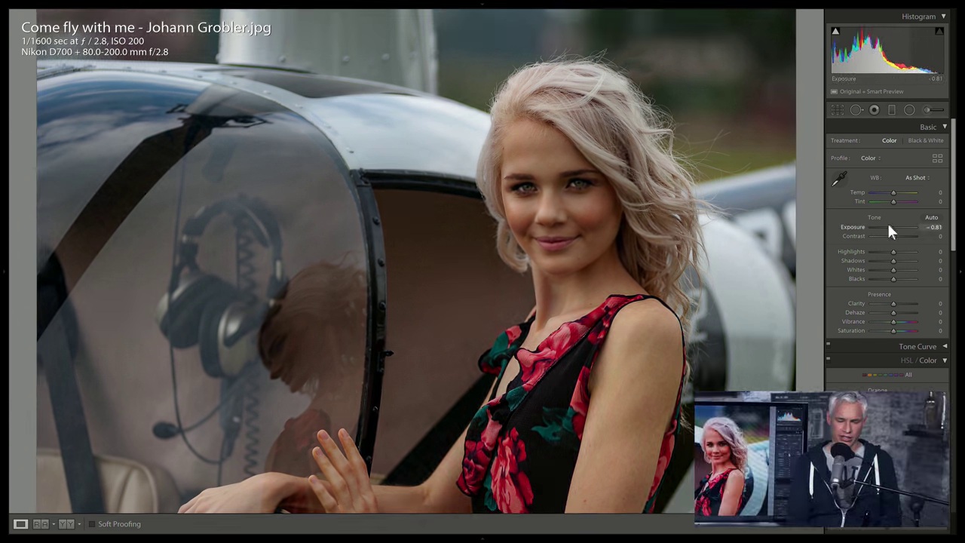
- Try a lower Exposure on the helicopter portrait, reset it, and return to the full photo
{"action": "left_click_drag", "start_coordinate": [890, 221], "coordinate": [887, 221]}
{"action": "double_click", "coordinate": [887, 223]}
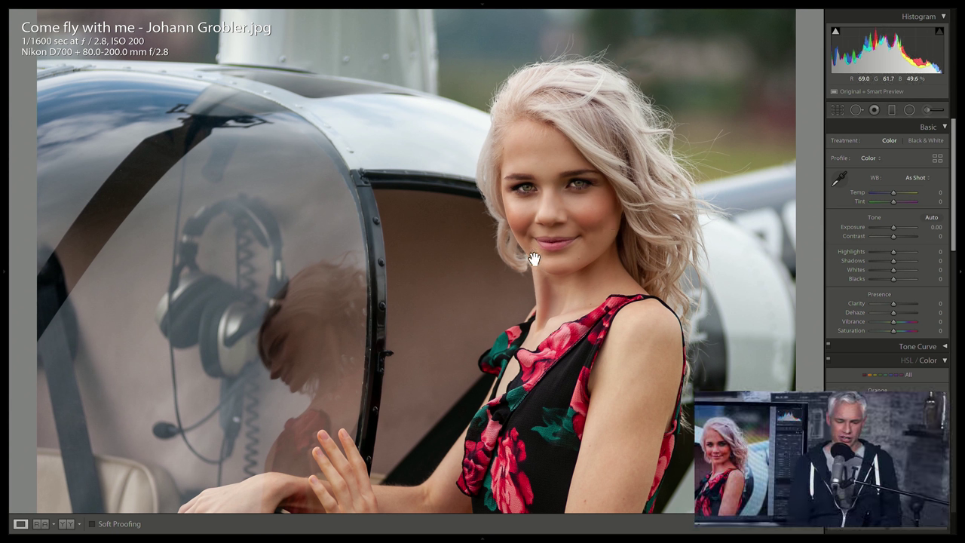
{"action": "left_click", "coordinate": [533, 258]}
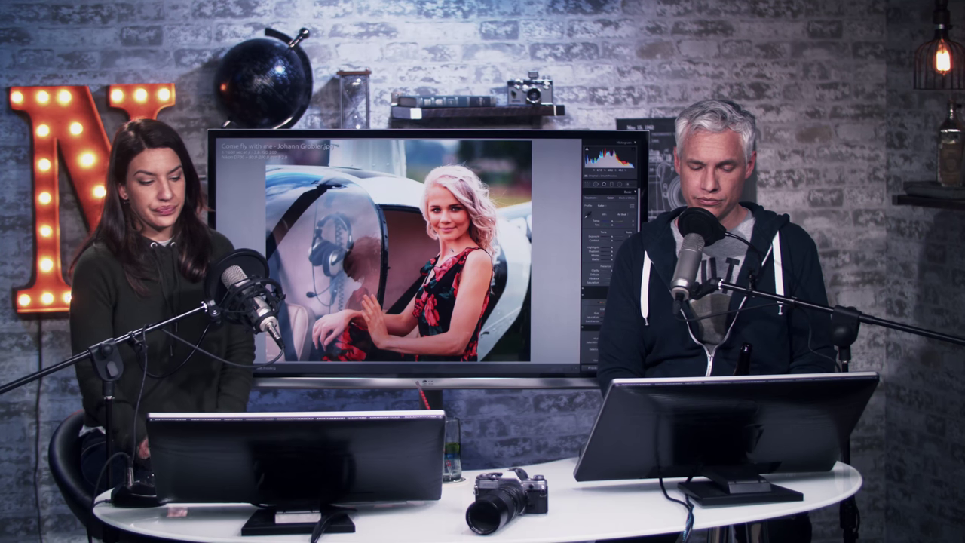
- Inspect the woman's face in the helicopter portrait up close again and set its Contrast to +1
{"action": "key", "text": "z"}
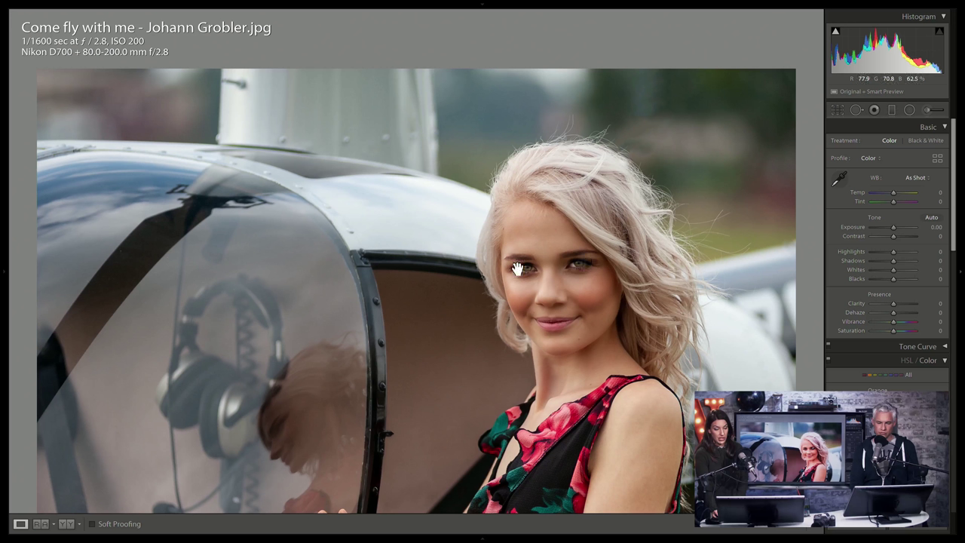
{"action": "key", "text": "z"}
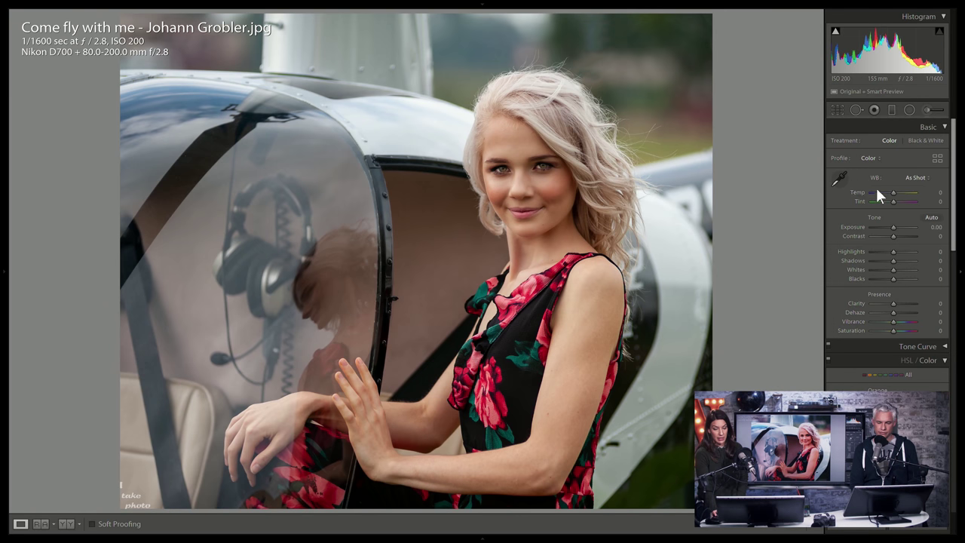
{"action": "left_click_drag", "start_coordinate": [894, 236], "coordinate": [891, 236]}
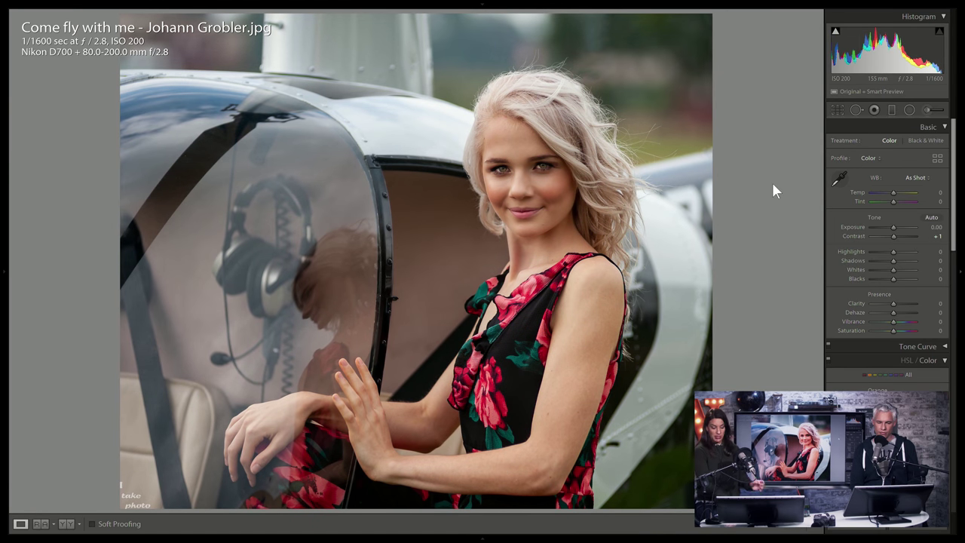
- Go past the guitarist photo to the Brighton Pier photo and flag it as a pick
{"action": "key", "text": "Right"}
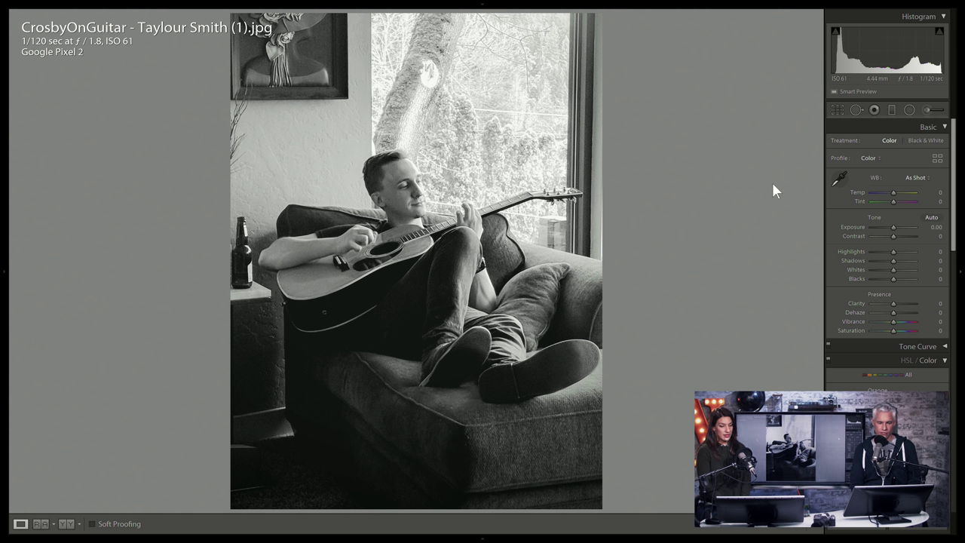
{"action": "key", "text": "Right"}
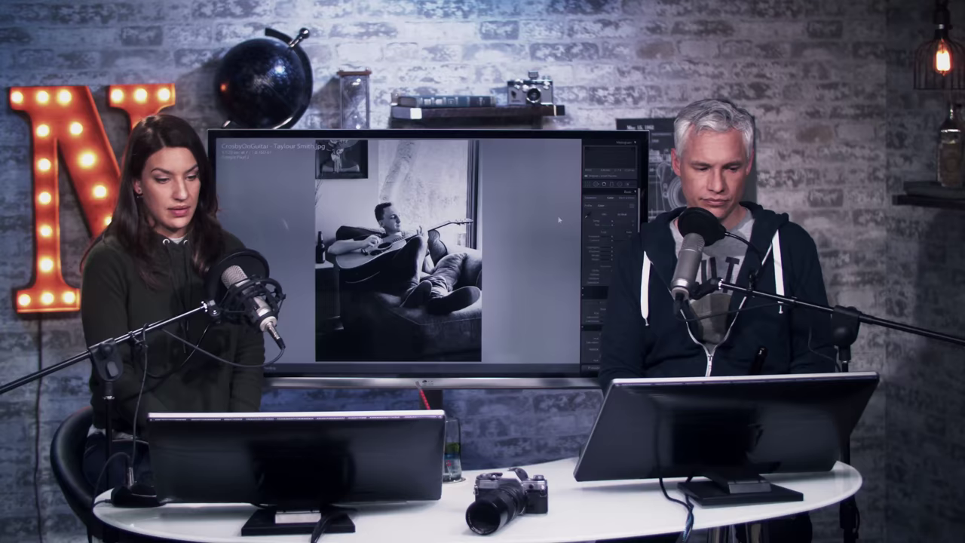
{"action": "key", "text": "Right"}
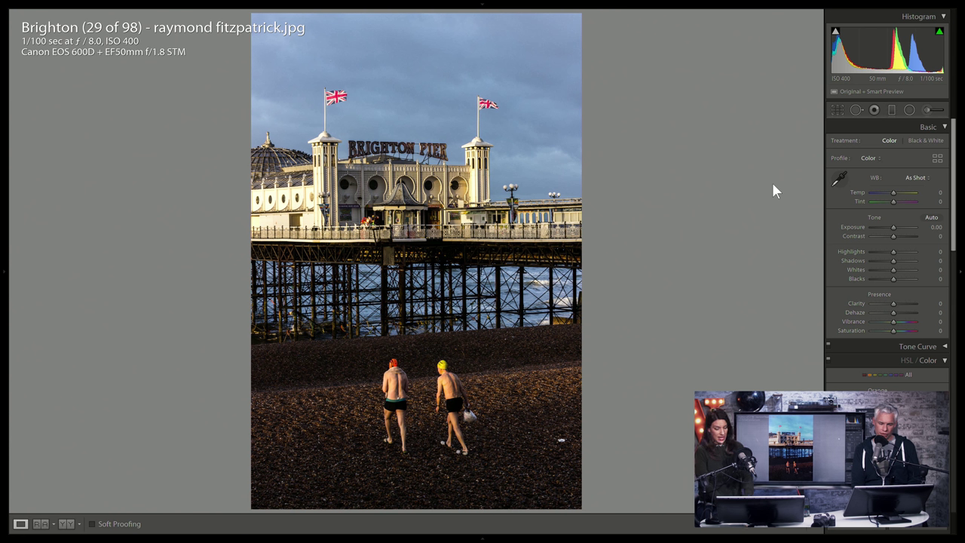
{"action": "key", "text": "p"}
- Review the dog, boardwalk bench, football and red-jacket child photos, and continue to the King Tut exhibit photo
{"action": "key", "text": "Right"}
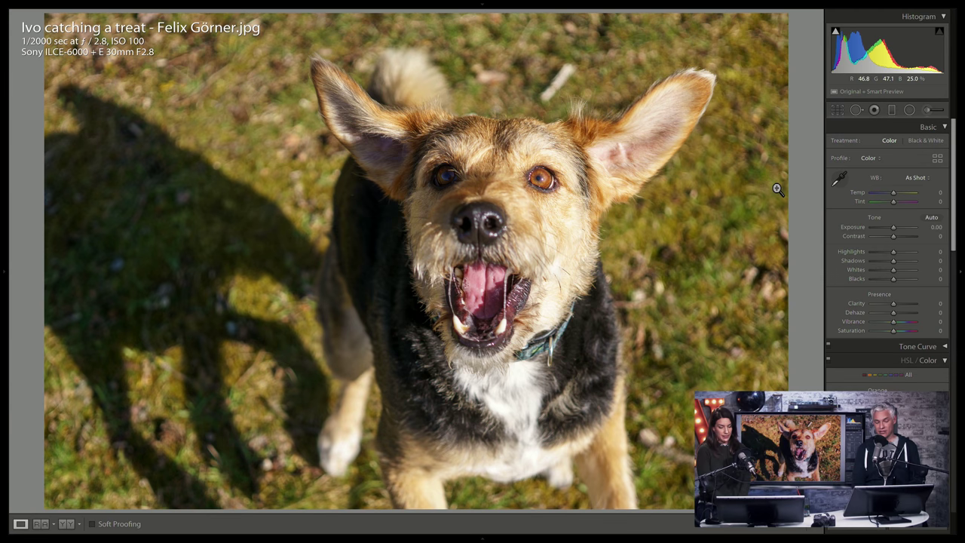
{"action": "key", "text": "Right"}
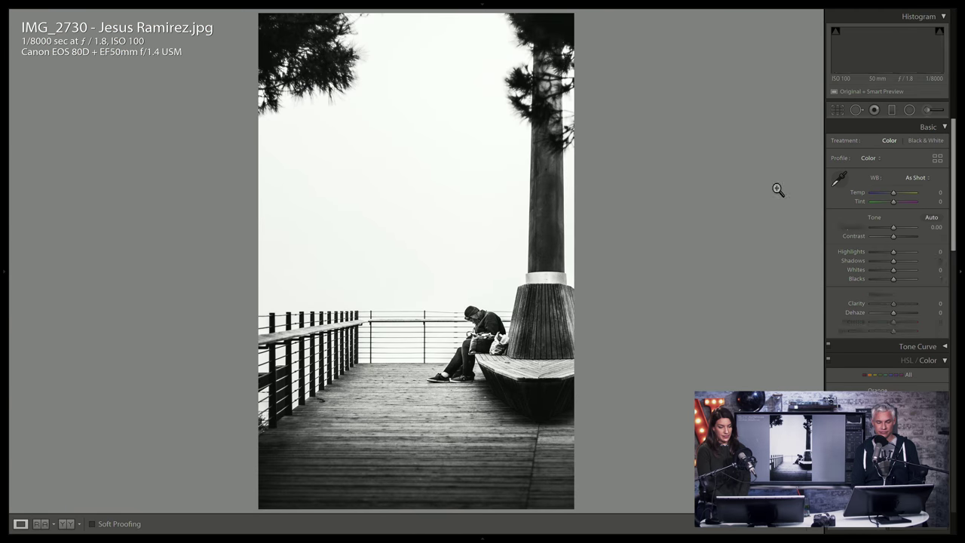
{"action": "key", "text": "Right"}
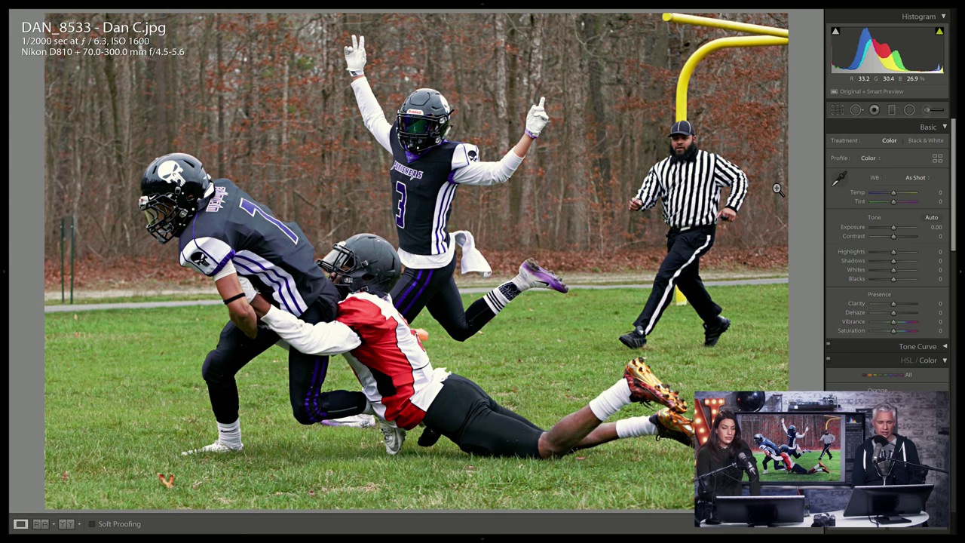
{"action": "key", "text": "Right"}
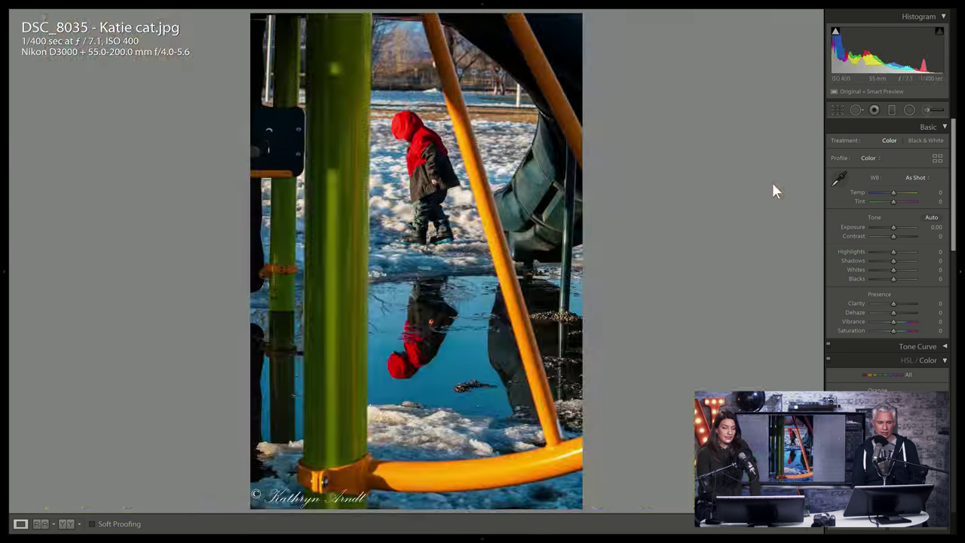
{"action": "key", "text": "Right"}
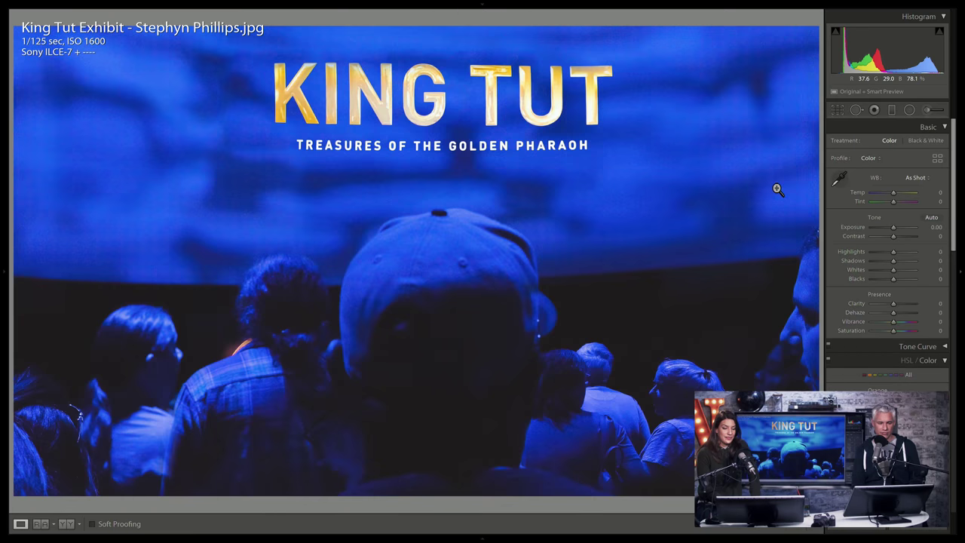
{"action": "key", "text": "Left"}
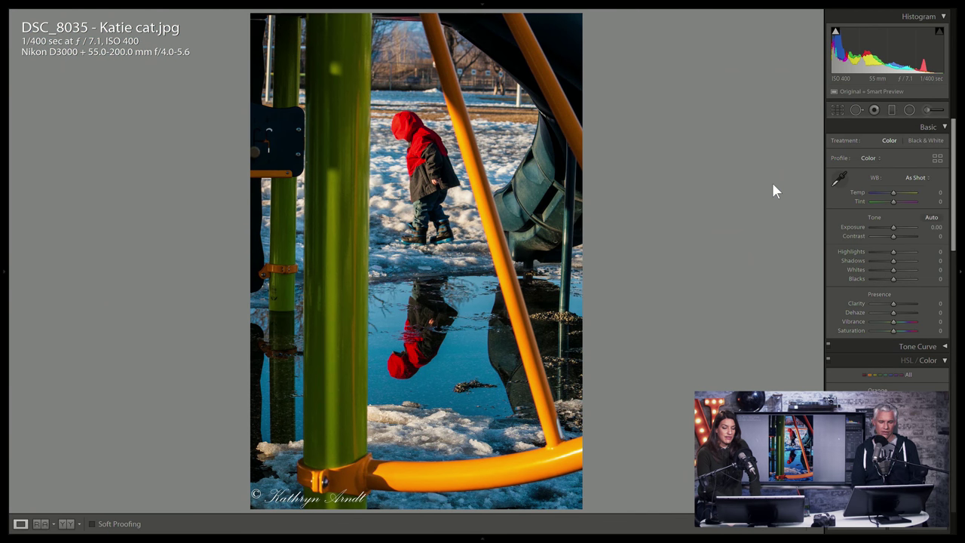
{"action": "key", "text": "Right"}
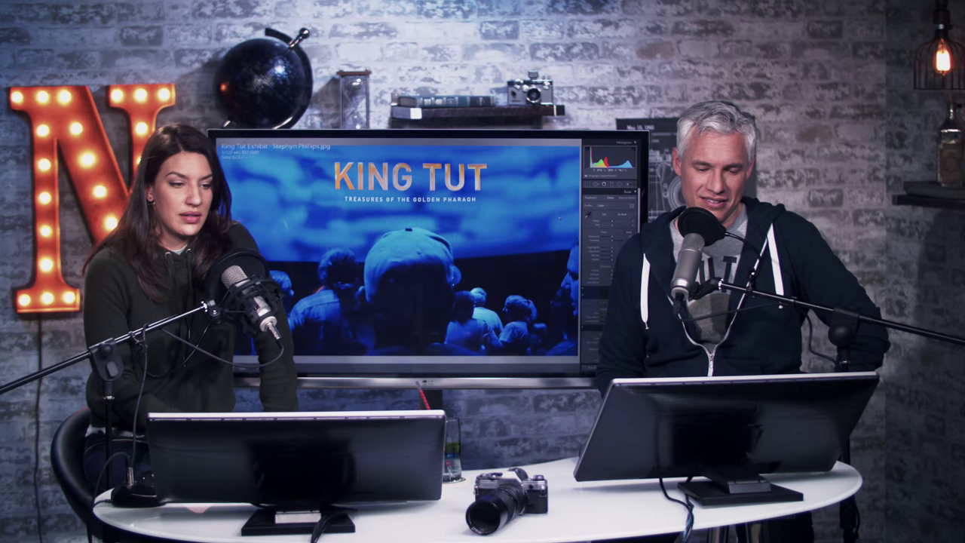
- Flag the photo of the long-haired singer at the microphone as a pick and move on to the soap bubble photo
{"action": "key", "text": "Right"}
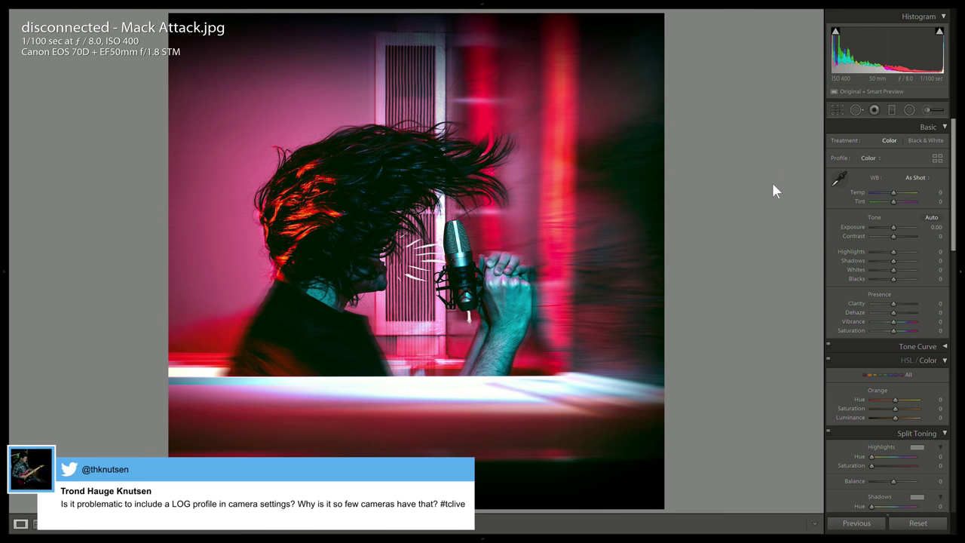
{"action": "key", "text": "p"}
{"action": "key", "text": "Right"}
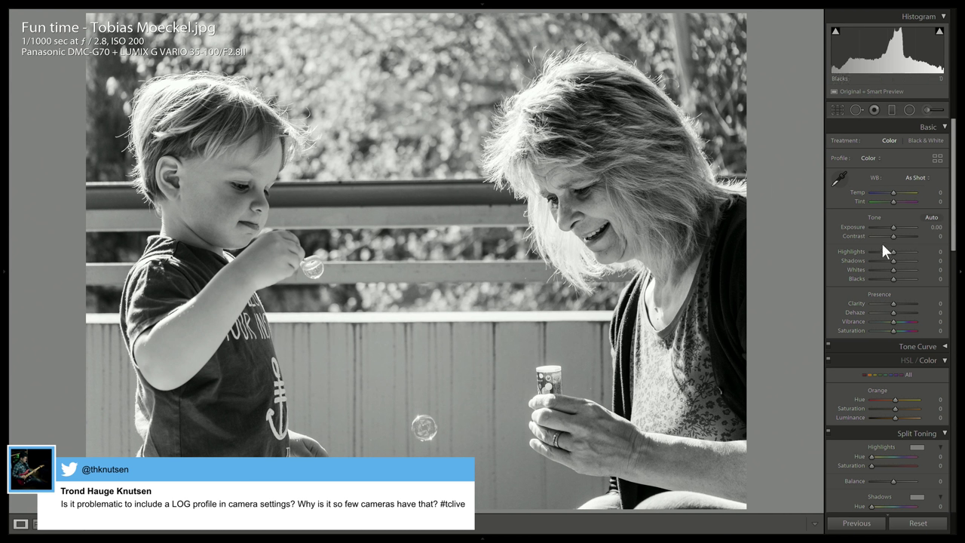
- Set the soap bubble photo's Contrast to +8 and Whites to +37, flag it as a pick and move on
{"action": "left_click_drag", "start_coordinate": [892, 236], "coordinate": [897, 236]}
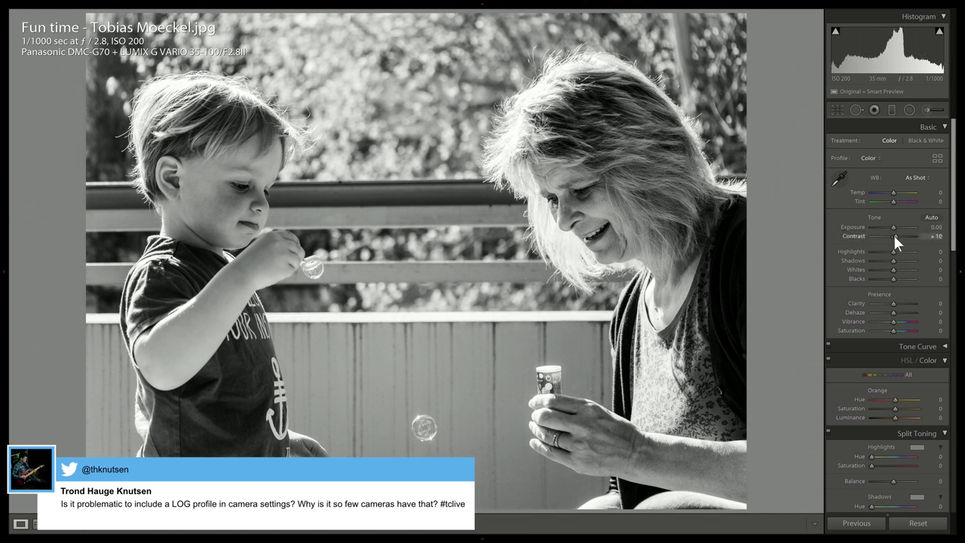
{"action": "left_click_drag", "start_coordinate": [892, 269], "coordinate": [901, 269]}
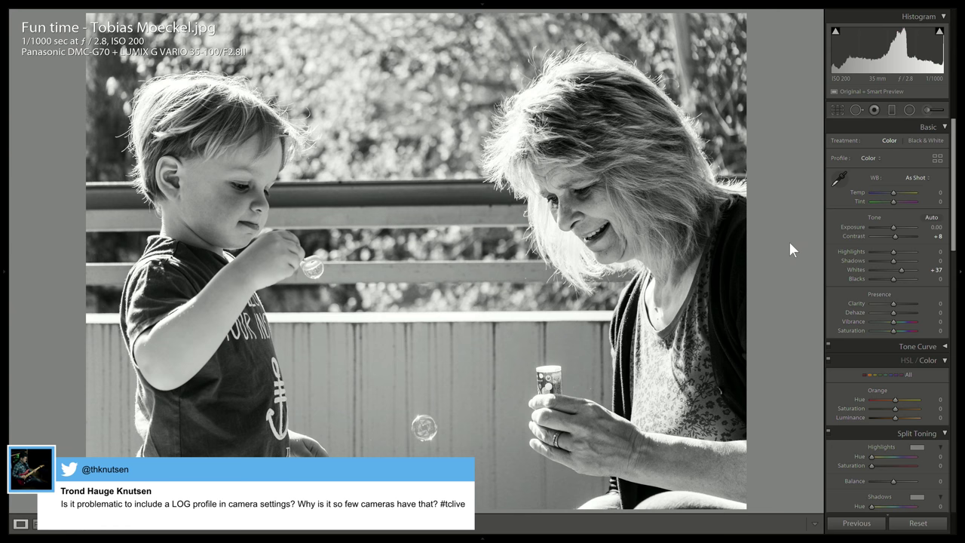
{"action": "key", "text": "shift+p"}
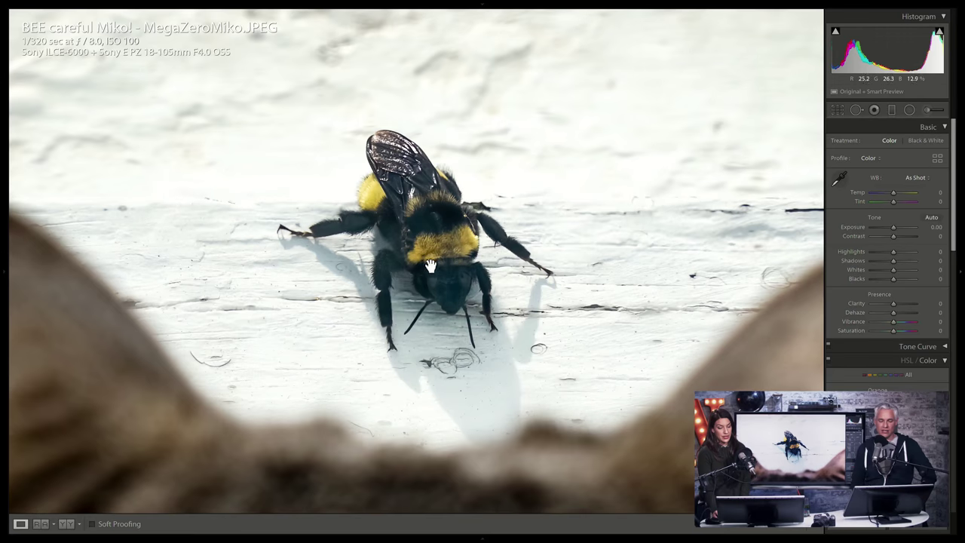
- Return the bee and cat photo to the full view, flag it as a pick and go to the next photo
{"action": "left_click", "coordinate": [456, 239]}
{"action": "key", "text": "p"}
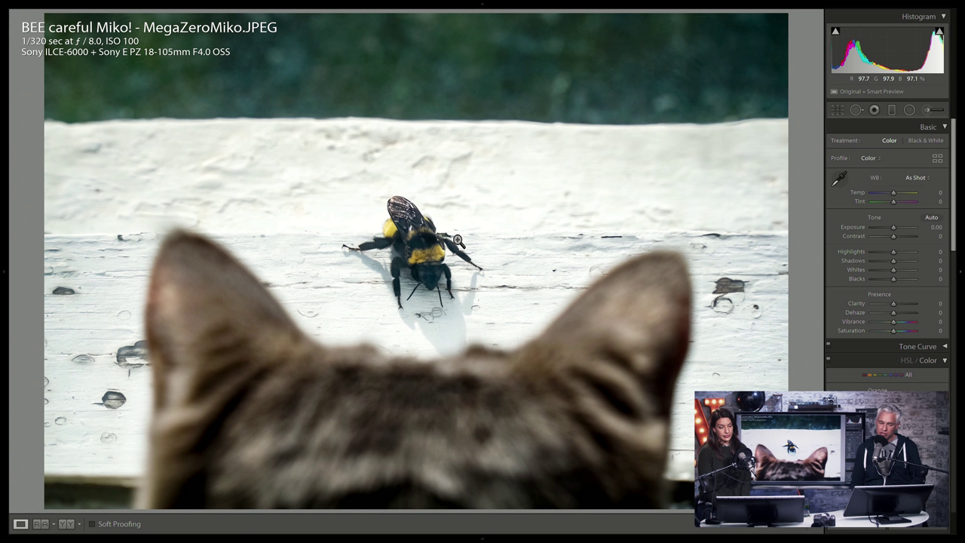
{"action": "key", "text": "Right"}
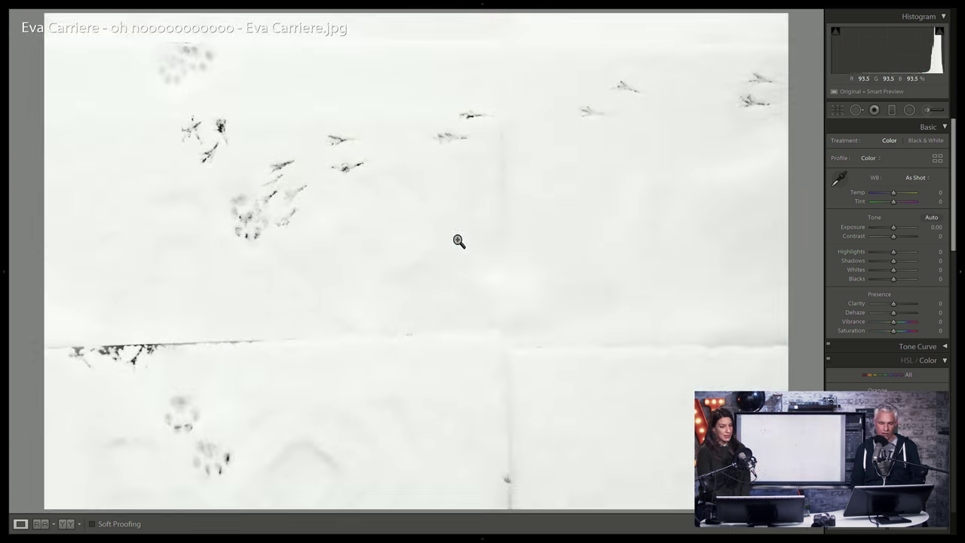
- Look over the snow tracks photo, going back and forth between its neighbours, and continue to the bus stop photo
{"action": "key", "text": "Right"}
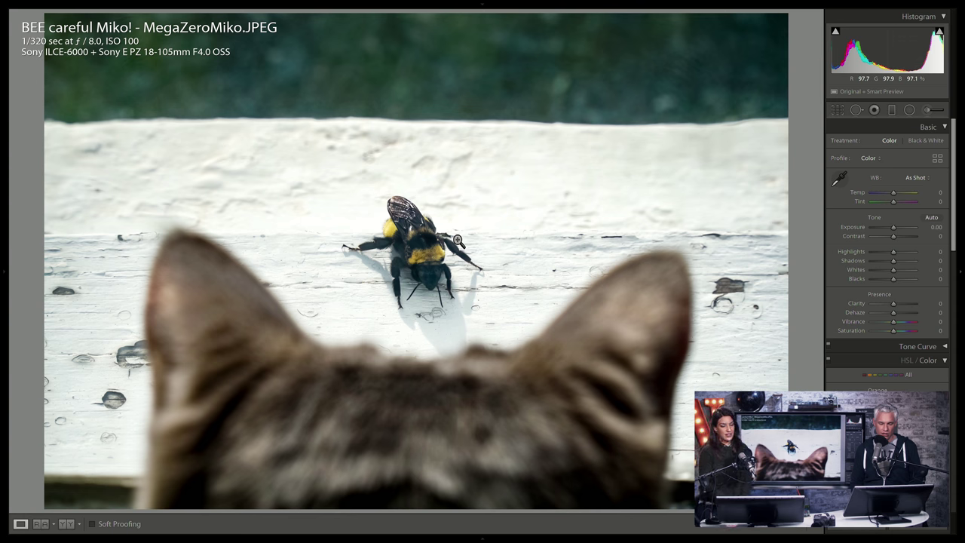
{"action": "key", "text": "Left"}
{"action": "key", "text": "Right"}
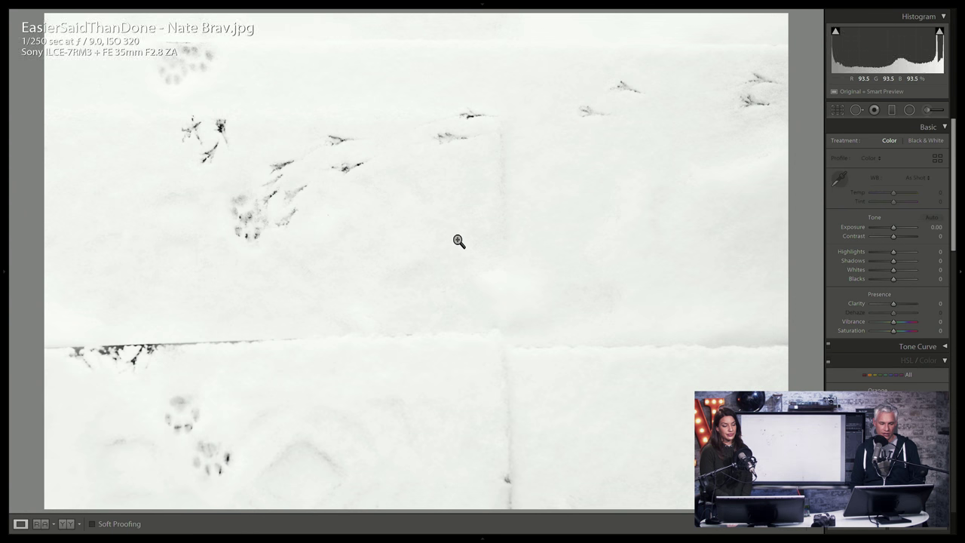
{"action": "key", "text": "Left"}
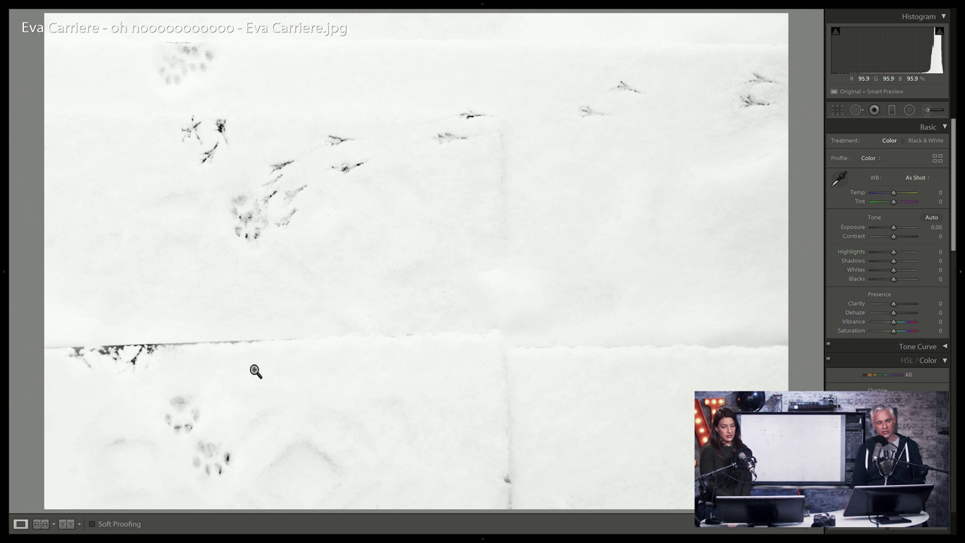
{"action": "key", "text": "Right"}
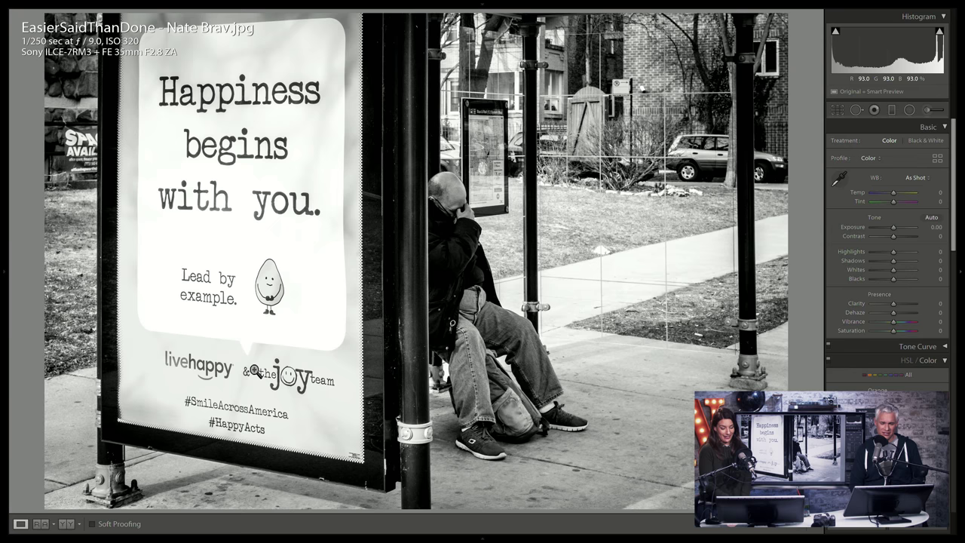
- Flag the bus stop photo as a pick, set its Whites to +59 and move on to the fighting birds photo
{"action": "key", "text": "p"}
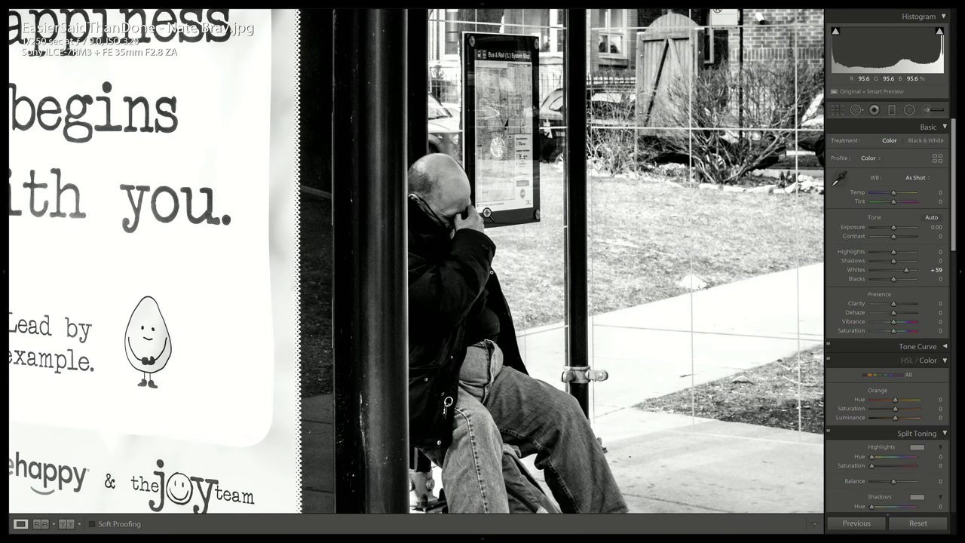
{"action": "key", "text": "z"}
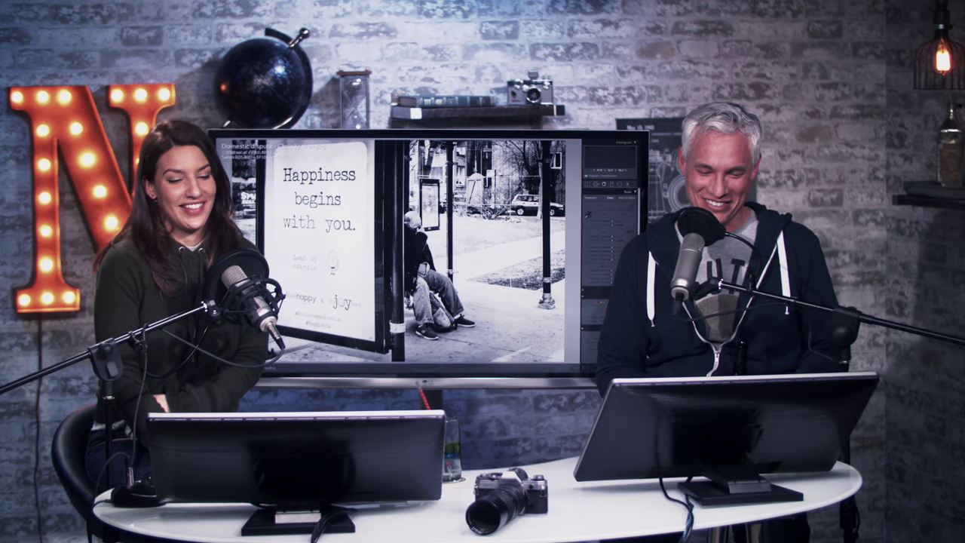
{"action": "key", "text": "Right"}
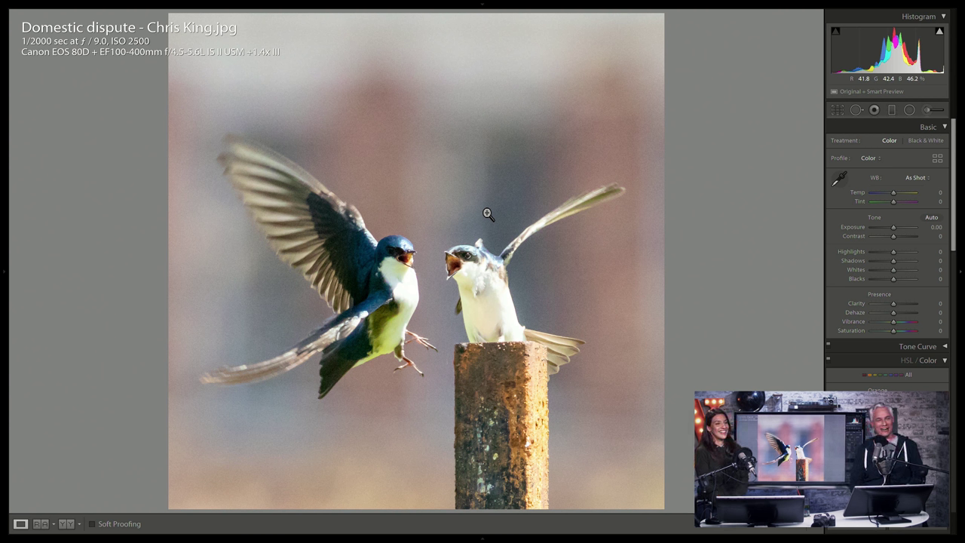
- Review the fighting birds, pug, beach family, kites and picnic table photos, and continue to the Facing the beast photo
{"action": "key", "text": "Right"}
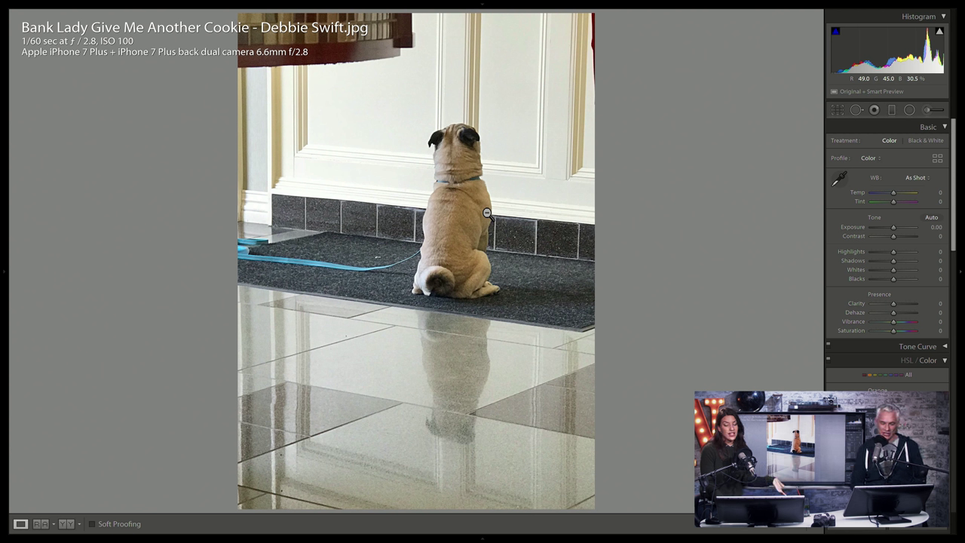
{"action": "key", "text": "Right"}
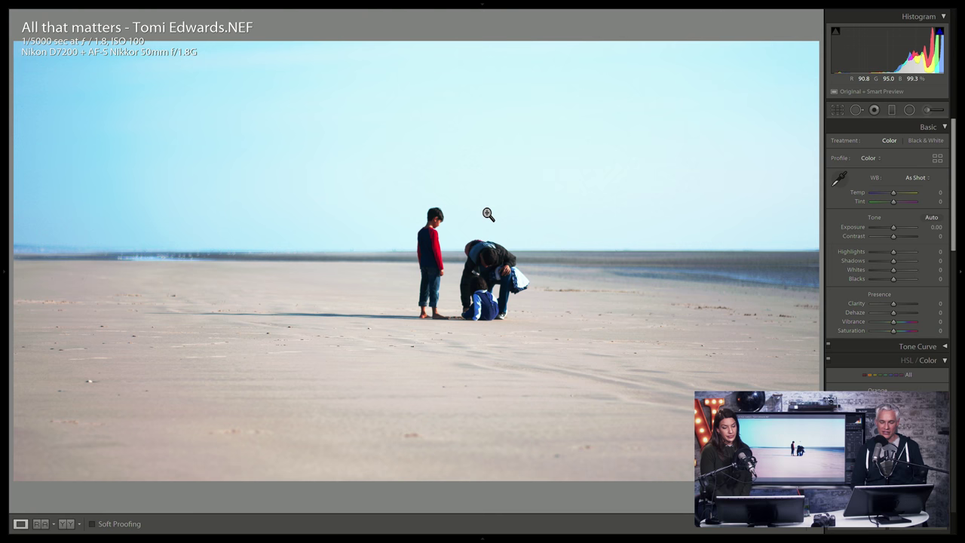
{"action": "key", "text": "Right"}
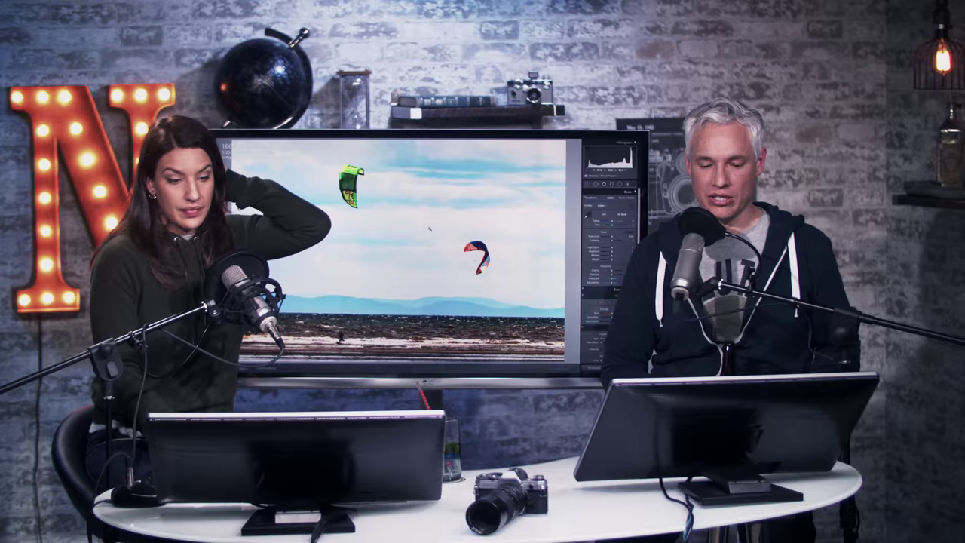
{"action": "key", "text": "Right"}
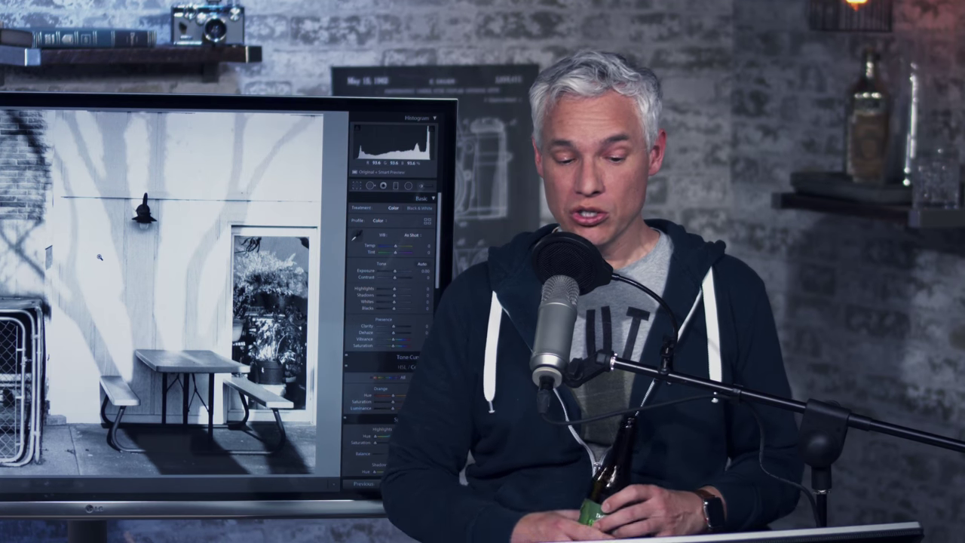
{"action": "key", "text": "Right"}
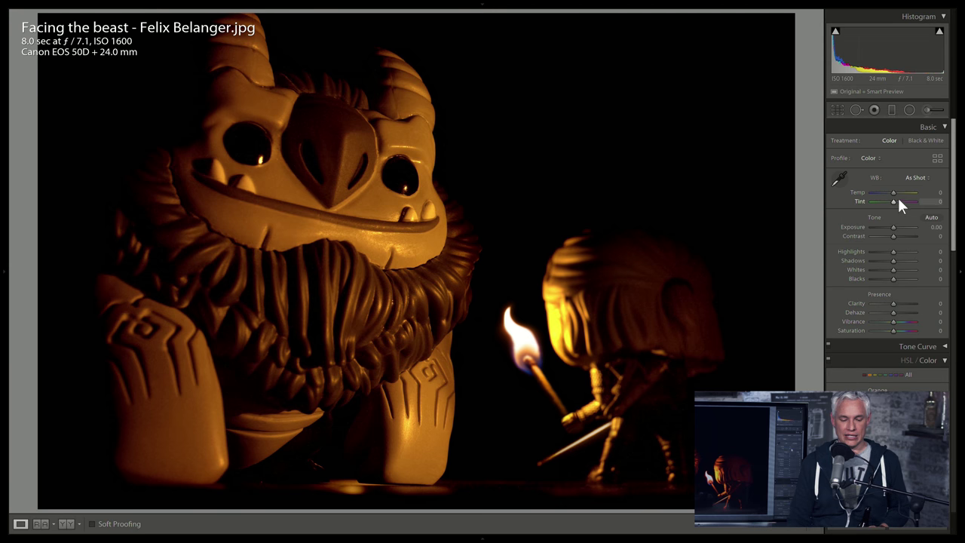
- Set the Facing the beast photo's Tint to +14, inspect the small figure up close and go to the next photo
{"action": "left_click_drag", "start_coordinate": [894, 204], "coordinate": [895, 199]}
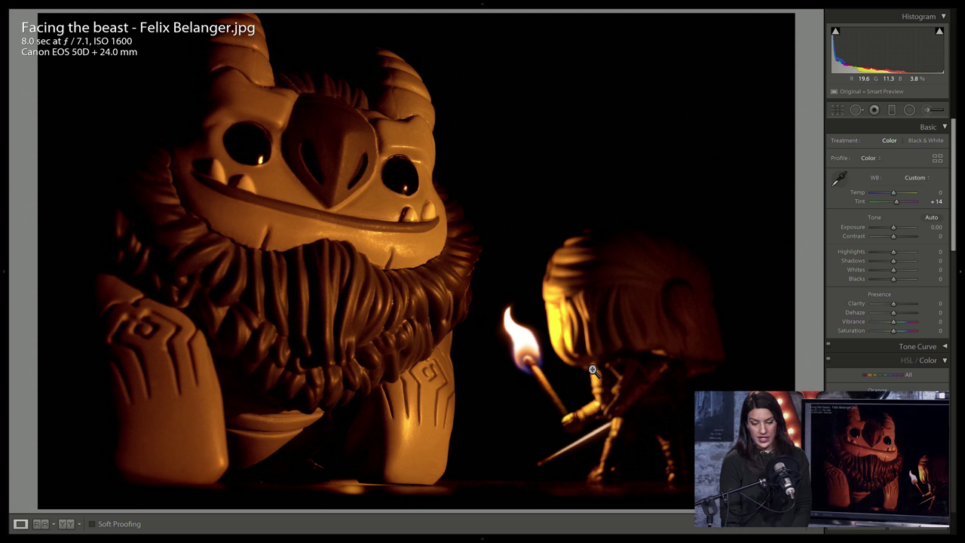
{"action": "left_click", "coordinate": [617, 367]}
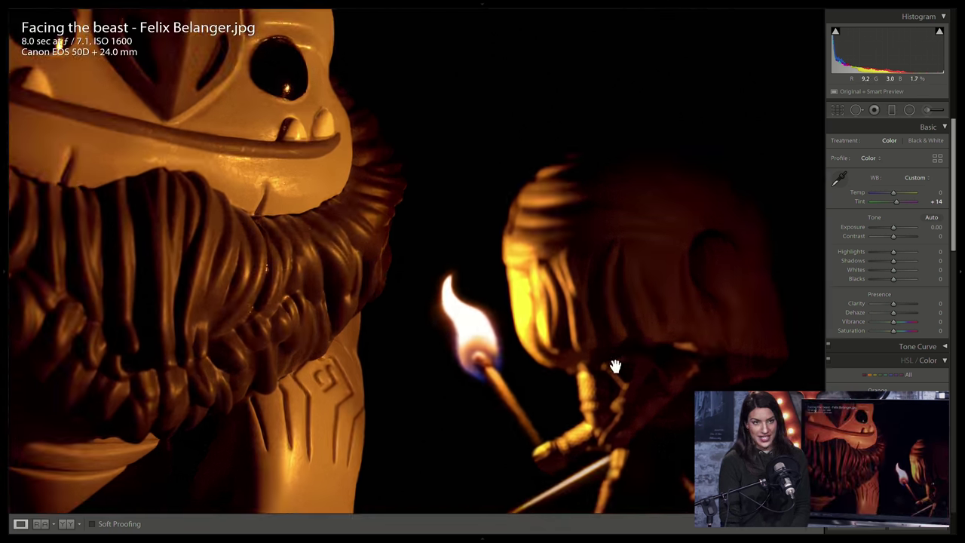
{"action": "left_click", "coordinate": [617, 367]}
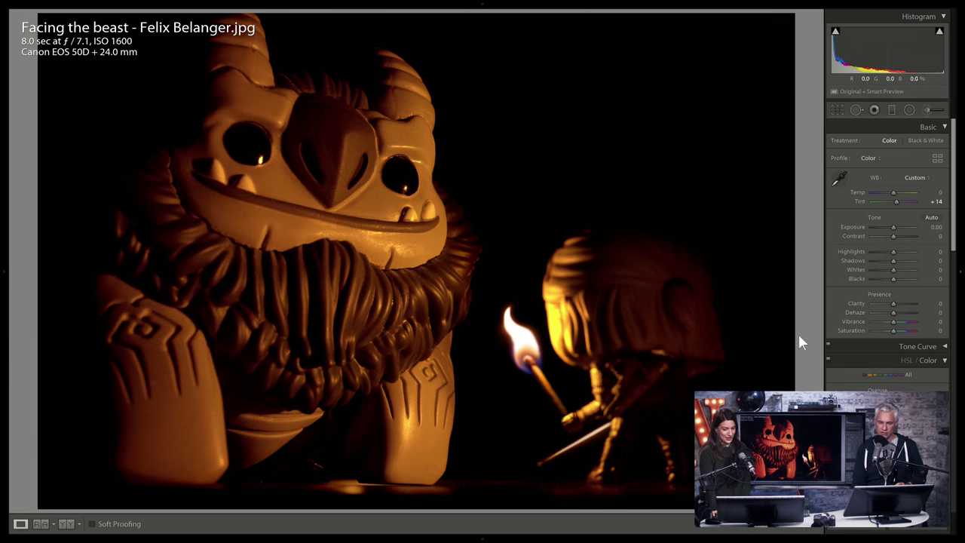
{"action": "key", "text": "Right"}
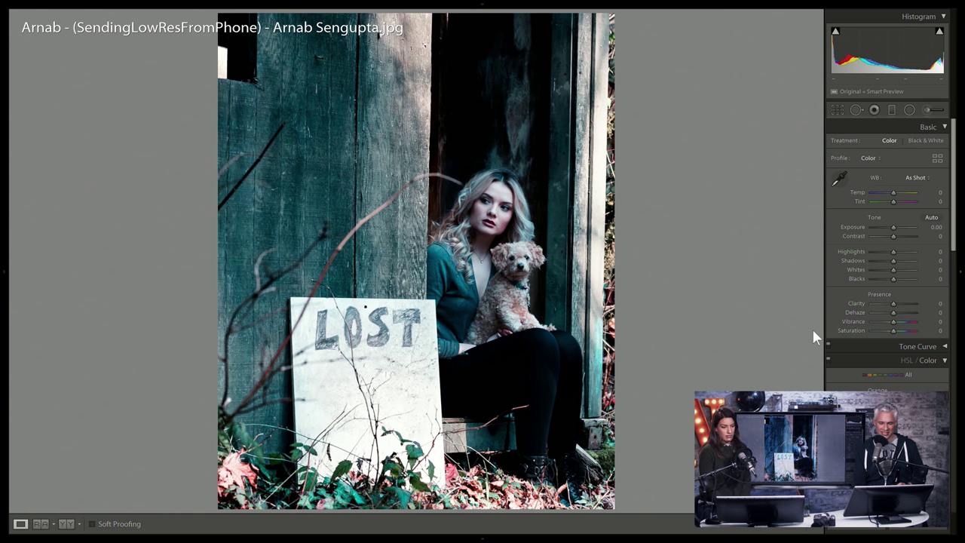
- Revisit the beast photo, inspect the woman and dog beside the LOST sign, and continue past the poker player to the protester photo
{"action": "key", "text": "Right"}
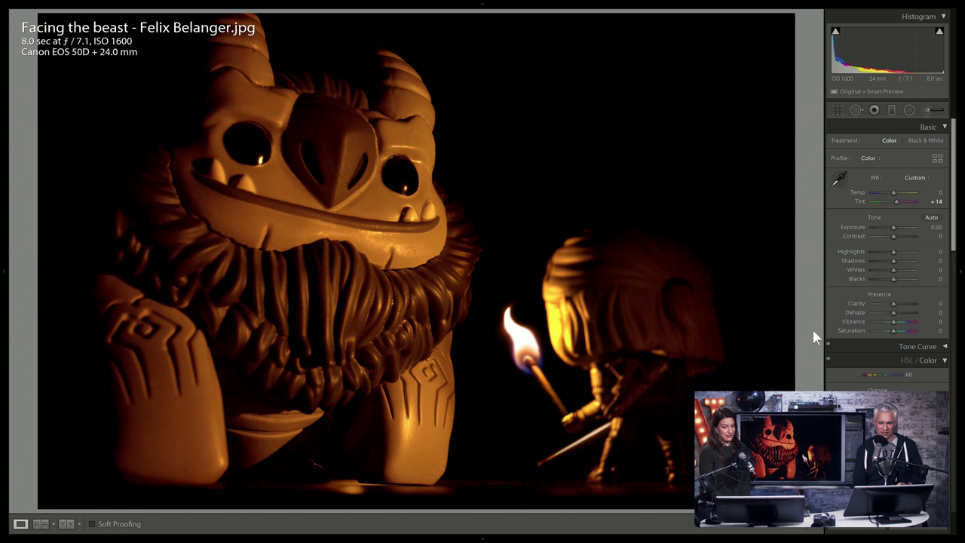
{"action": "key", "text": "Left"}
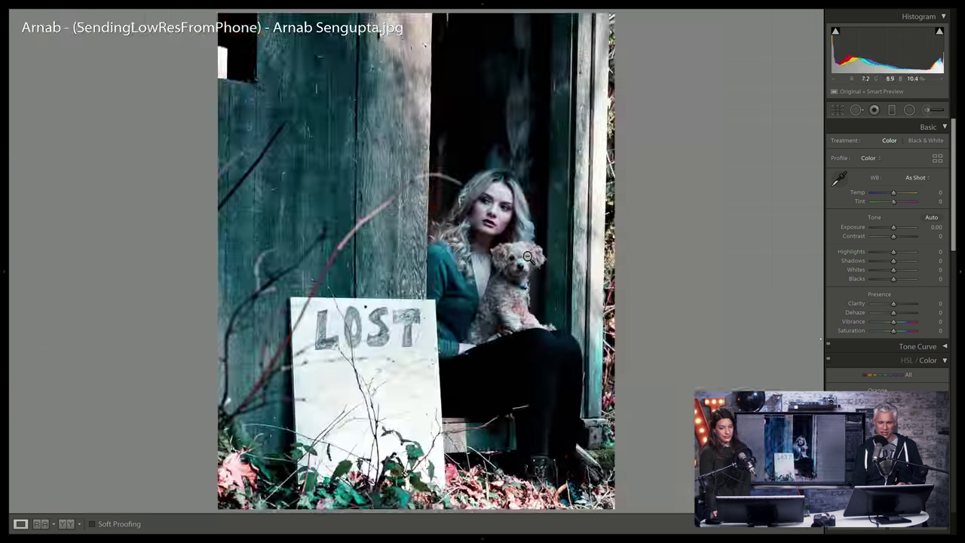
{"action": "left_click", "coordinate": [496, 252]}
{"action": "left_click", "coordinate": [496, 252]}
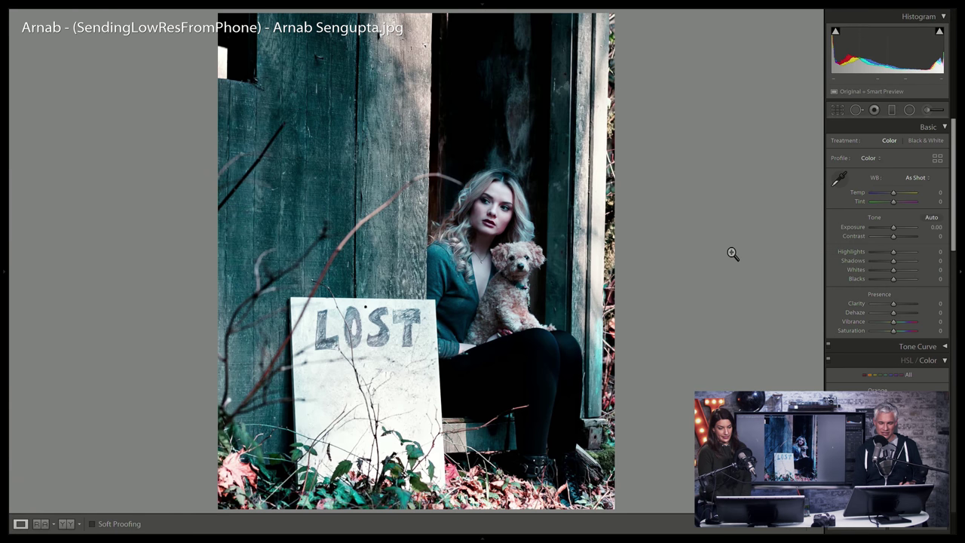
{"action": "key", "text": "Right"}
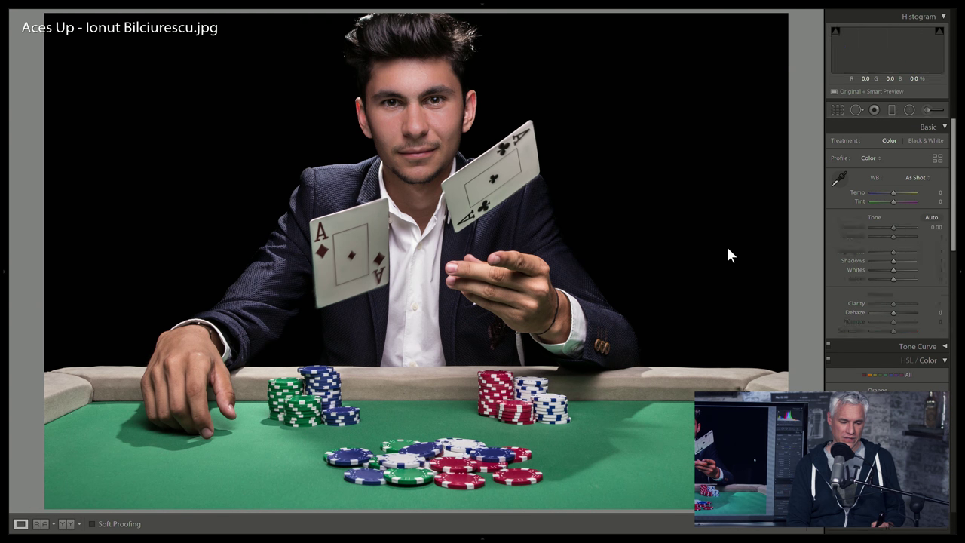
{"action": "key", "text": "Right"}
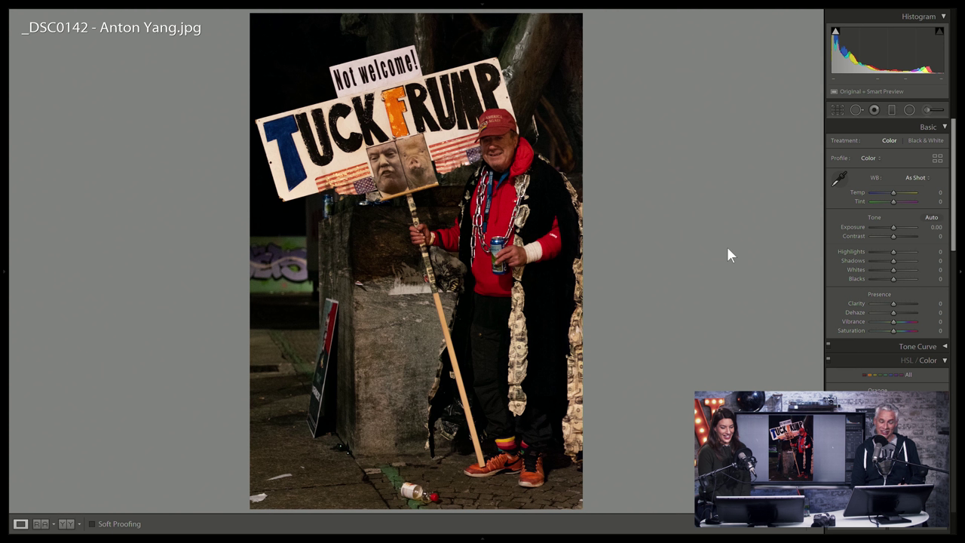
- Inspect the protester's money-trimmed coat and face up close, flag the photo as a pick and move on
{"action": "left_click", "coordinate": [543, 202]}
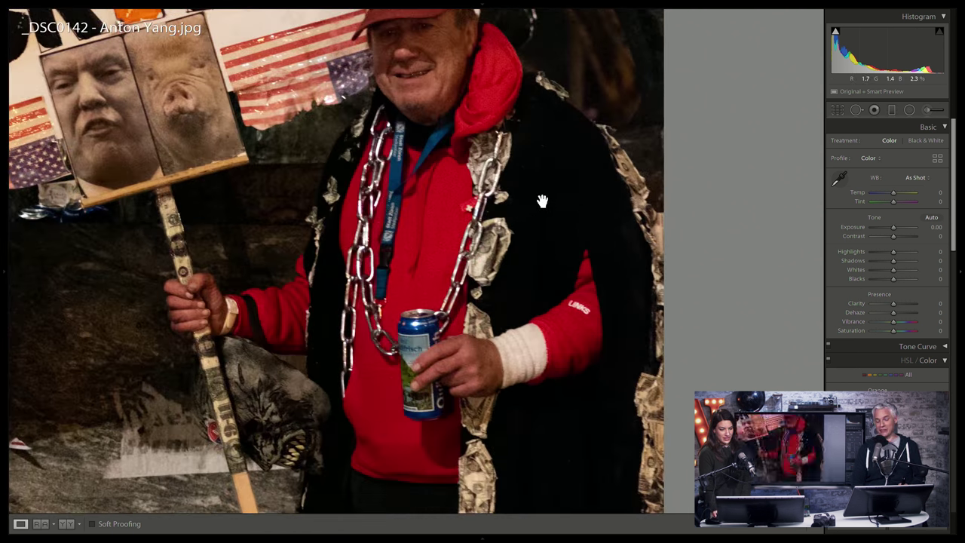
{"action": "left_click_drag", "start_coordinate": [543, 202], "coordinate": [494, 61]}
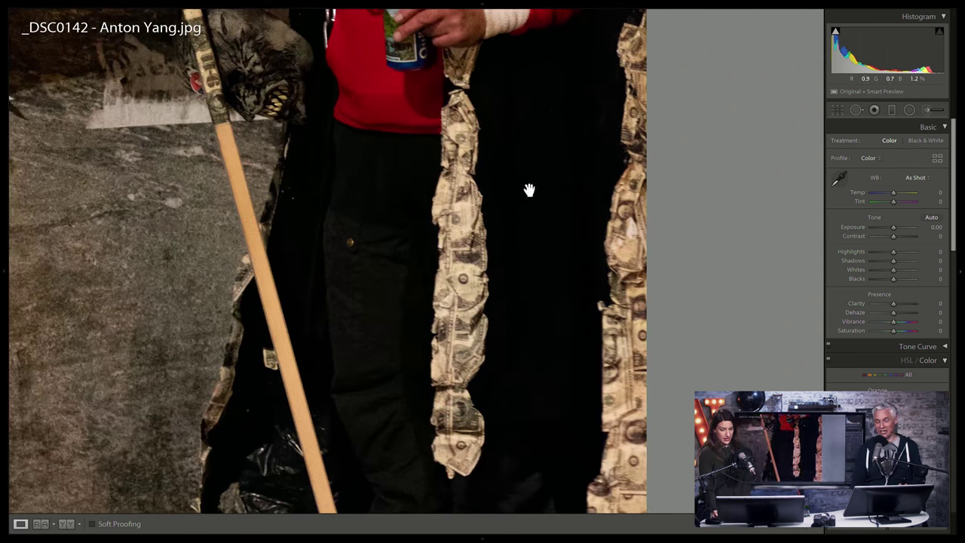
{"action": "left_click_drag", "start_coordinate": [501, 199], "coordinate": [603, 246]}
{"action": "left_click", "coordinate": [509, 195]}
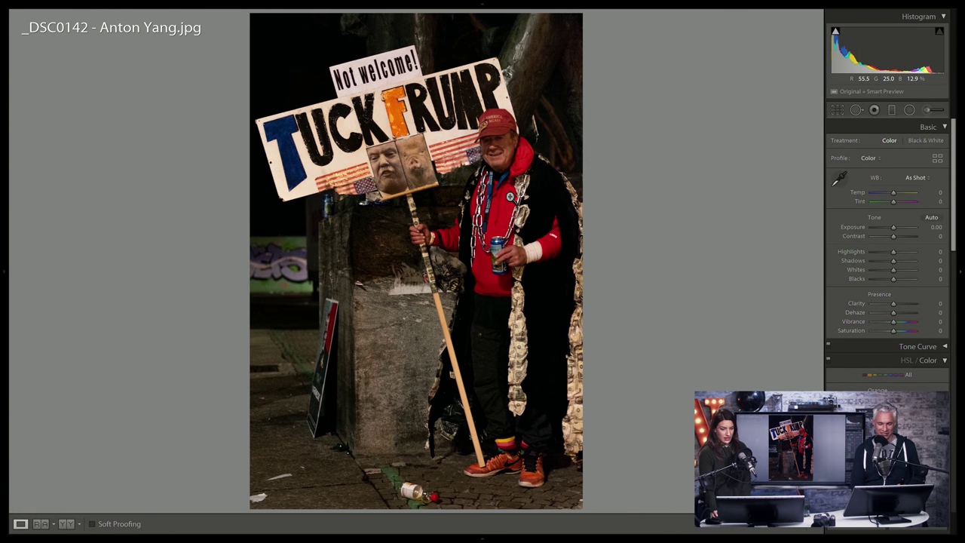
{"action": "left_click", "coordinate": [509, 132]}
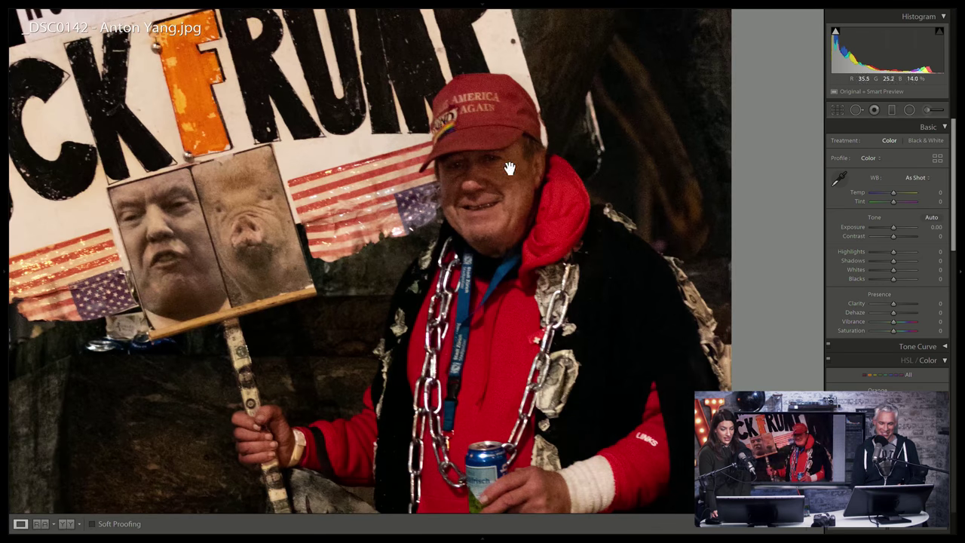
{"action": "left_click", "coordinate": [522, 339]}
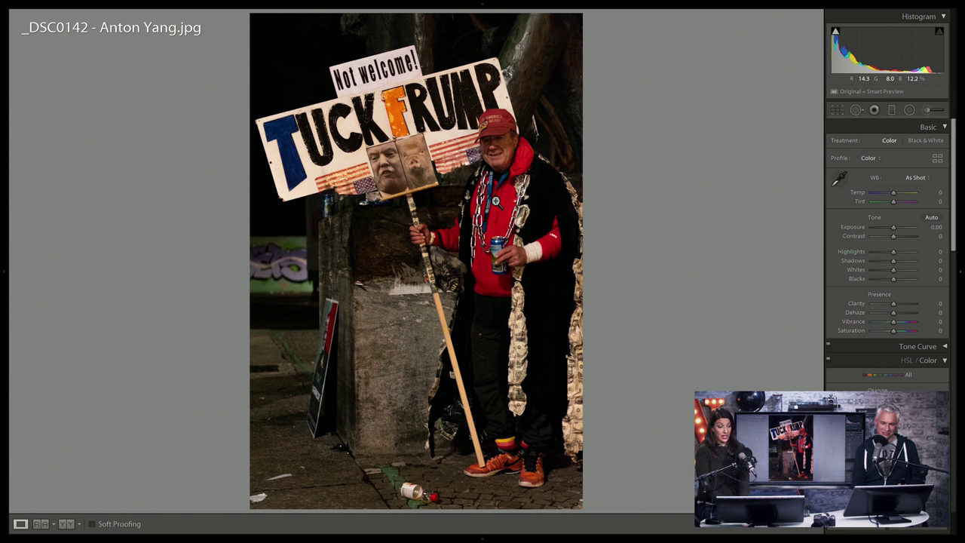
{"action": "key", "text": "p"}
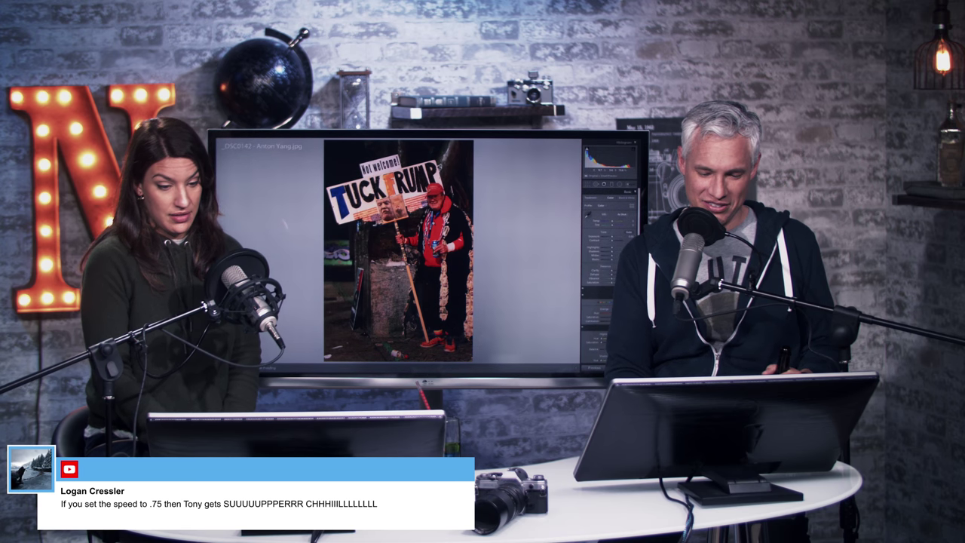
{"action": "key", "text": "Right"}
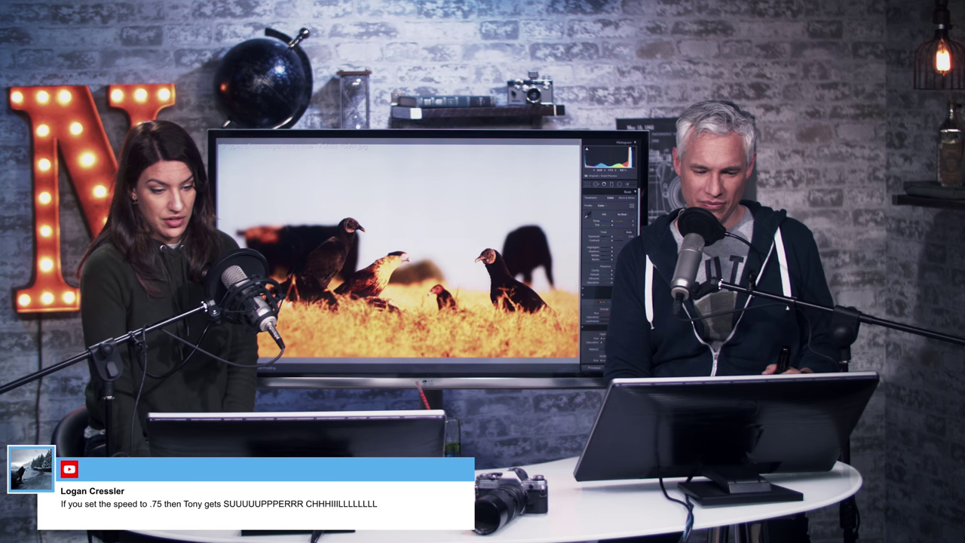
- Inspect the scavenger birds up close, return to the full view and flag the photo as a pick
{"action": "key", "text": "Right"}
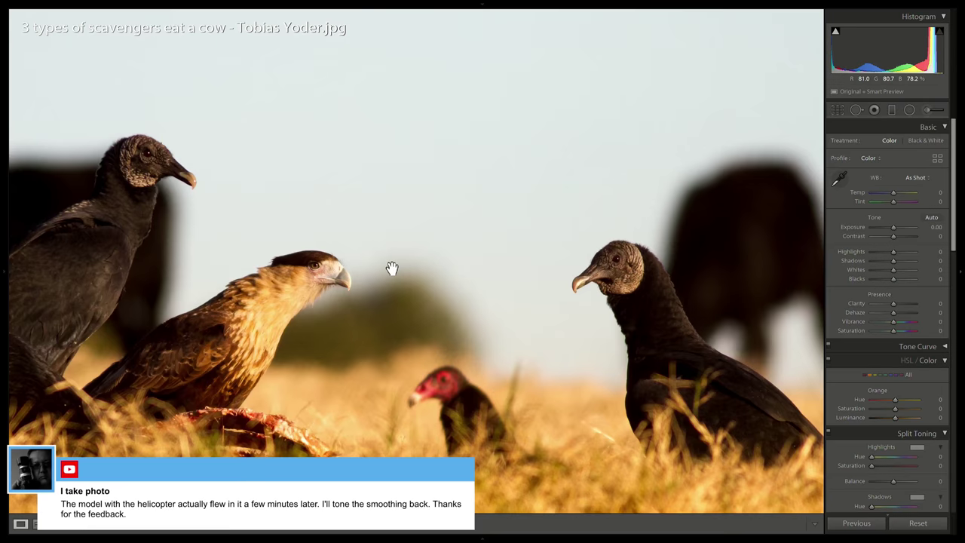
{"action": "left_click_drag", "start_coordinate": [392, 269], "coordinate": [616, 249]}
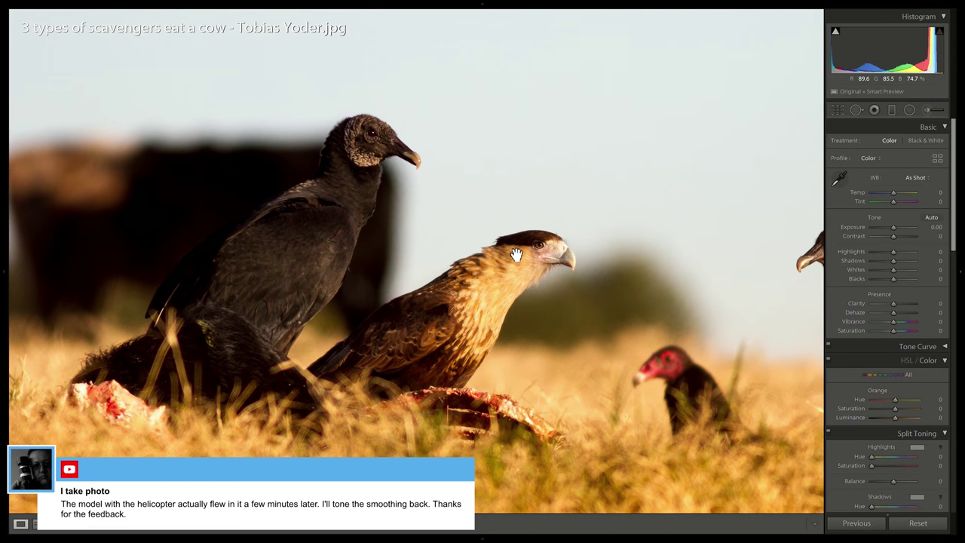
{"action": "left_click", "coordinate": [553, 261]}
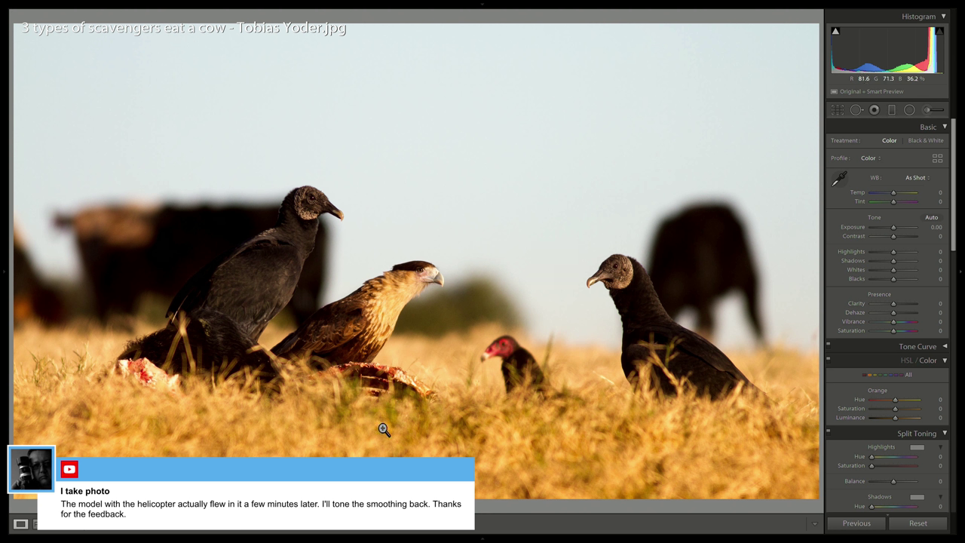
{"action": "key", "text": "p"}
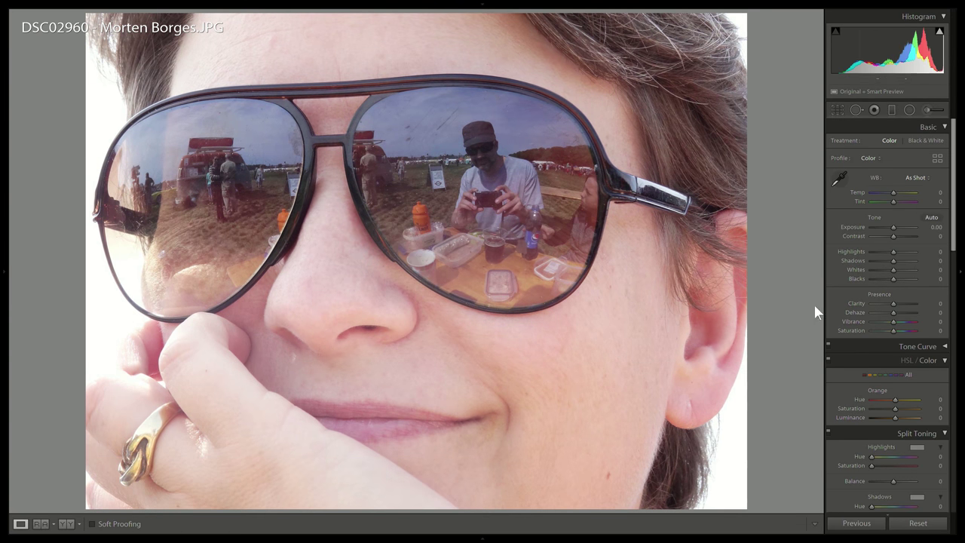
- Increase the contrast of the sunglasses portrait, flag it as a pick and continue past the lemurs photo
{"action": "mouse_move", "coordinate": [894, 228]}
{"action": "left_mouse_down"}
{"action": "mouse_move", "coordinate": [893, 238]}
{"action": "mouse_move", "coordinate": [904, 237]}
{"action": "left_mouse_up"}
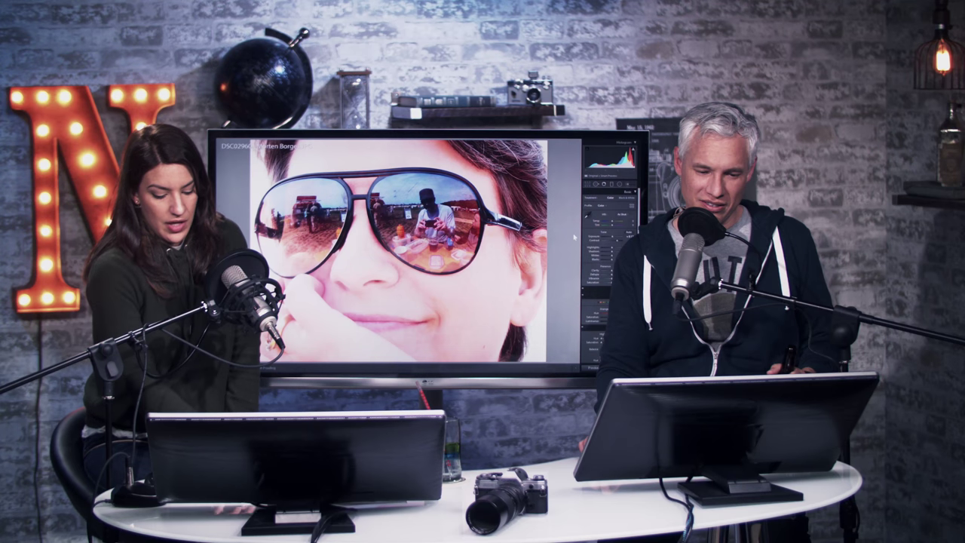
{"action": "key", "text": "p"}
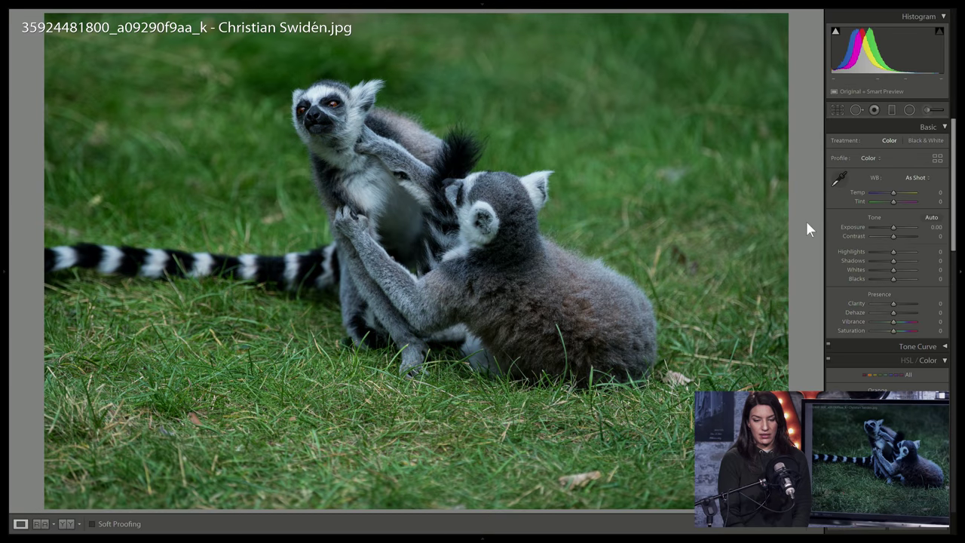
{"action": "key", "text": "Right"}
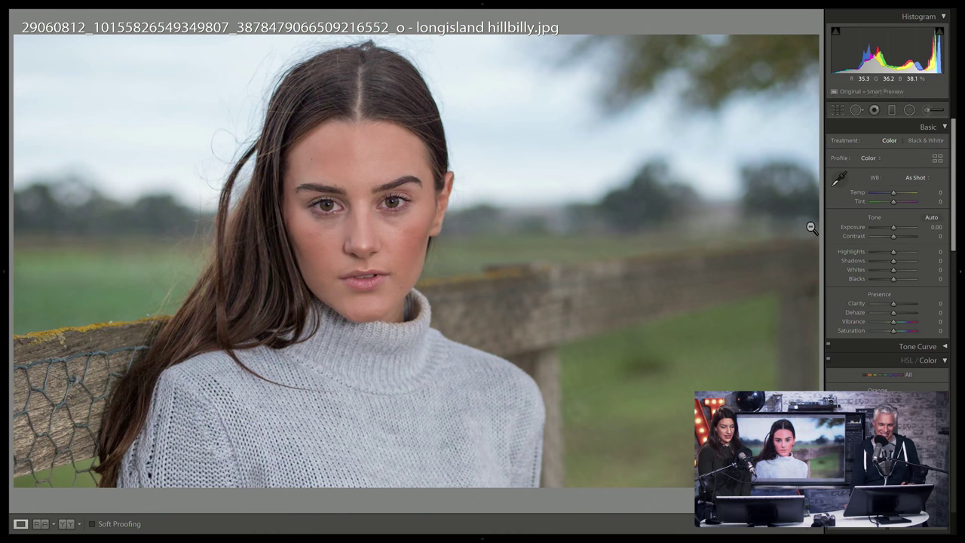
- Go to the photo of the girl with the blue bow and set its Exposure to +0.98 and Temp to -8
{"action": "key", "text": "Right"}
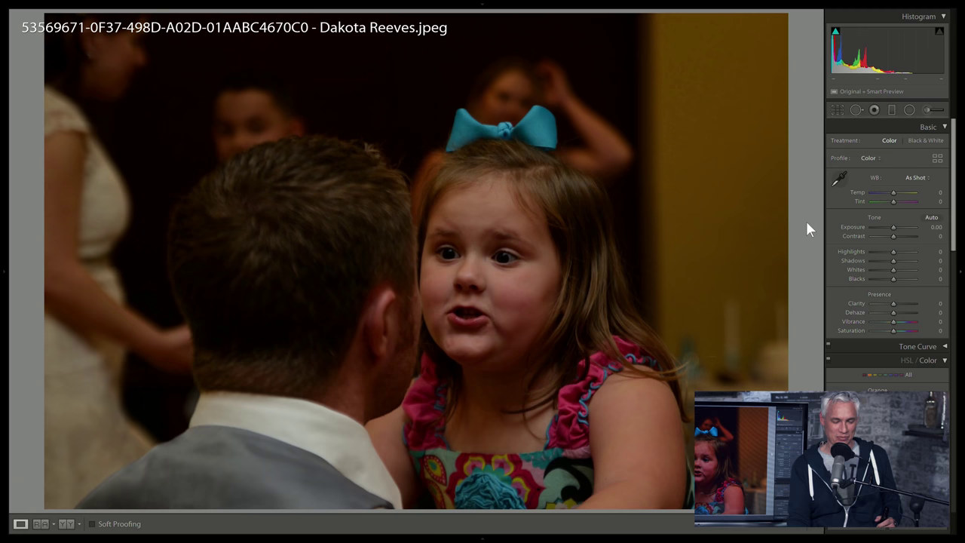
{"action": "left_click_drag", "start_coordinate": [893, 225], "coordinate": [897, 228]}
{"action": "left_click", "coordinate": [890, 193]}
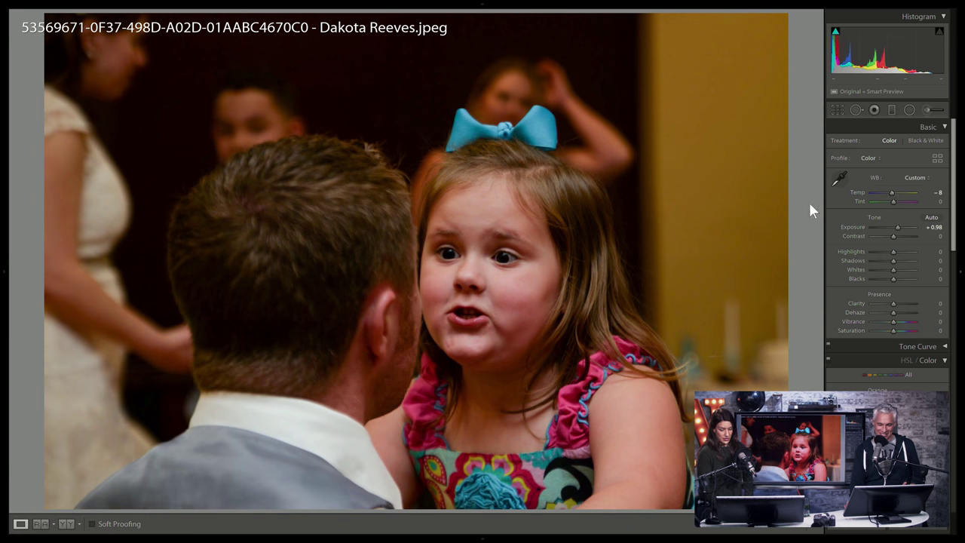
- Flag the wedding couple bicycle photo as a pick and continue to the black-and-white smoke photo
{"action": "key", "text": "Right"}
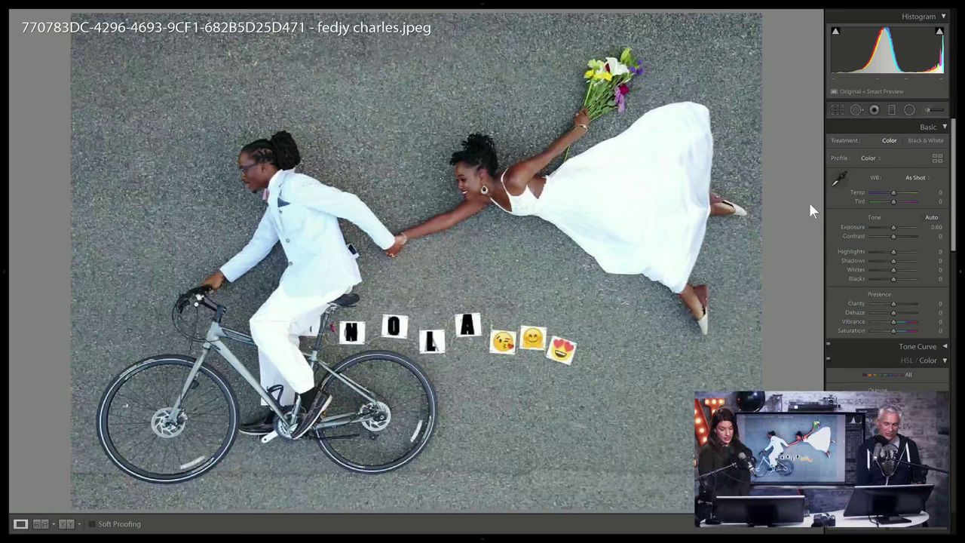
{"action": "key", "text": "p"}
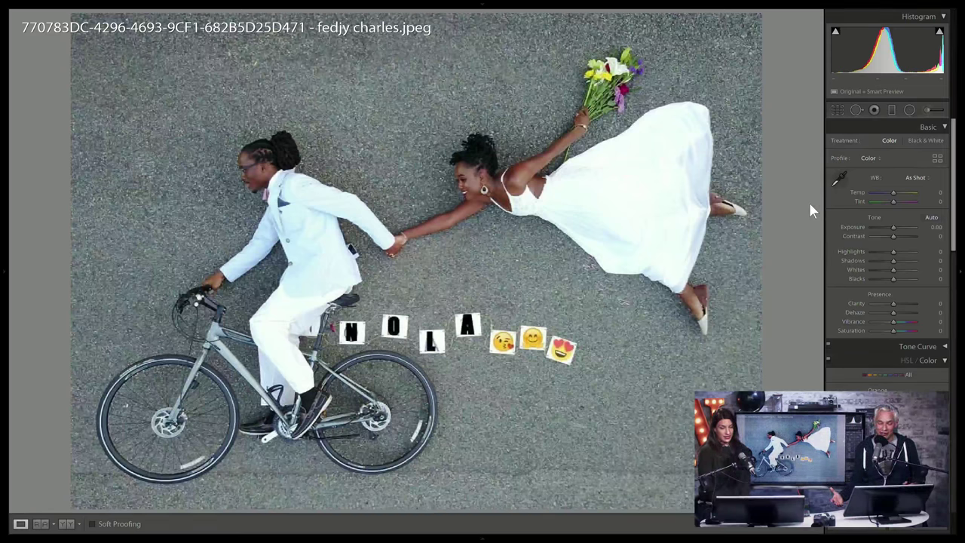
{"action": "key", "text": "Right"}
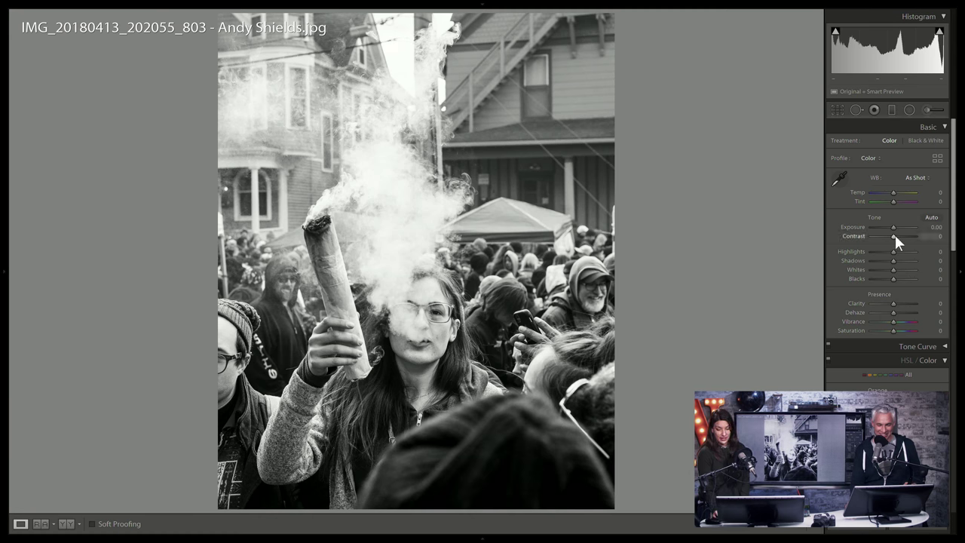
- Set the smoke photo's Contrast to +20, flag it as a pick and move on
{"action": "left_click_drag", "start_coordinate": [894, 236], "coordinate": [898, 236]}
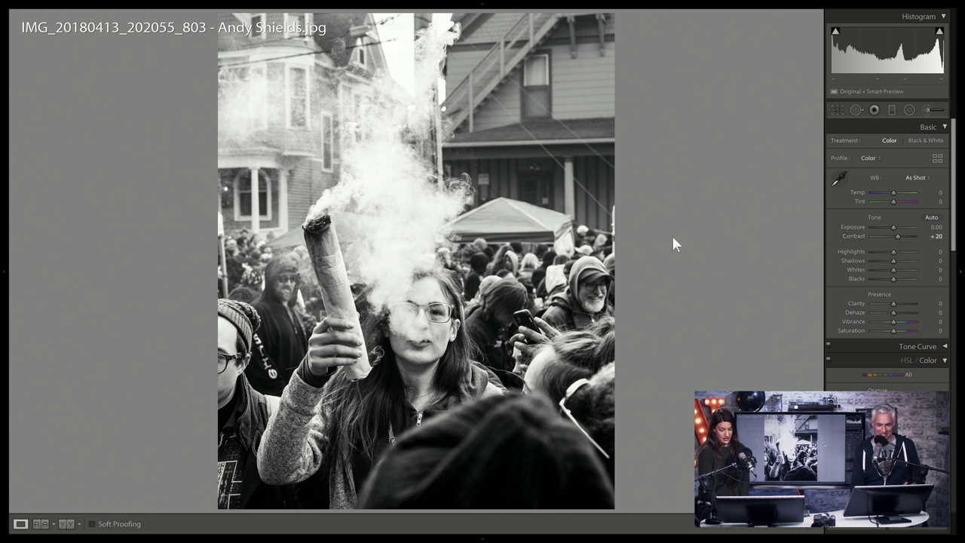
{"action": "key", "text": "p"}
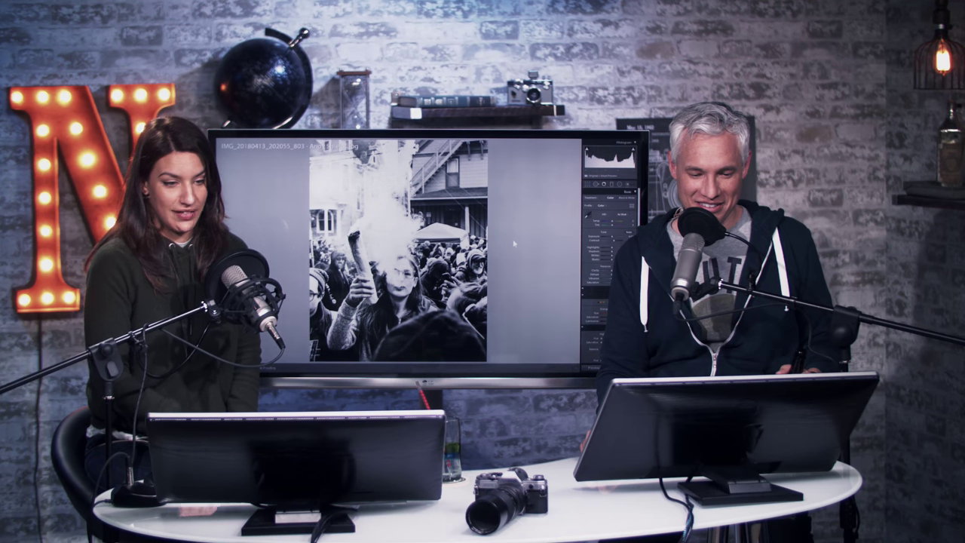
{"action": "key", "text": "Right"}
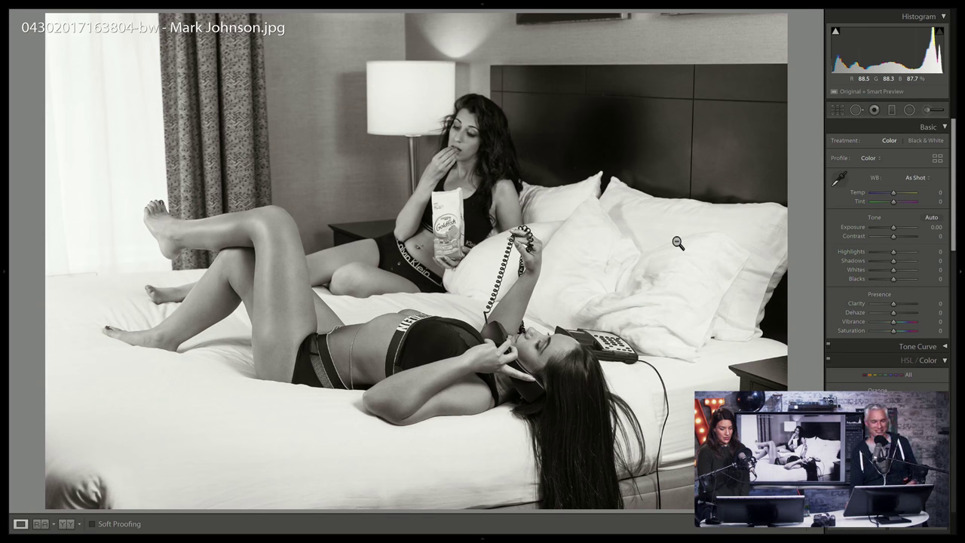
- Revisit the smoke photo, and review the hotel bed and jousting knights photos on the way to the Bedspread bereavement photo
{"action": "key", "text": "Left"}
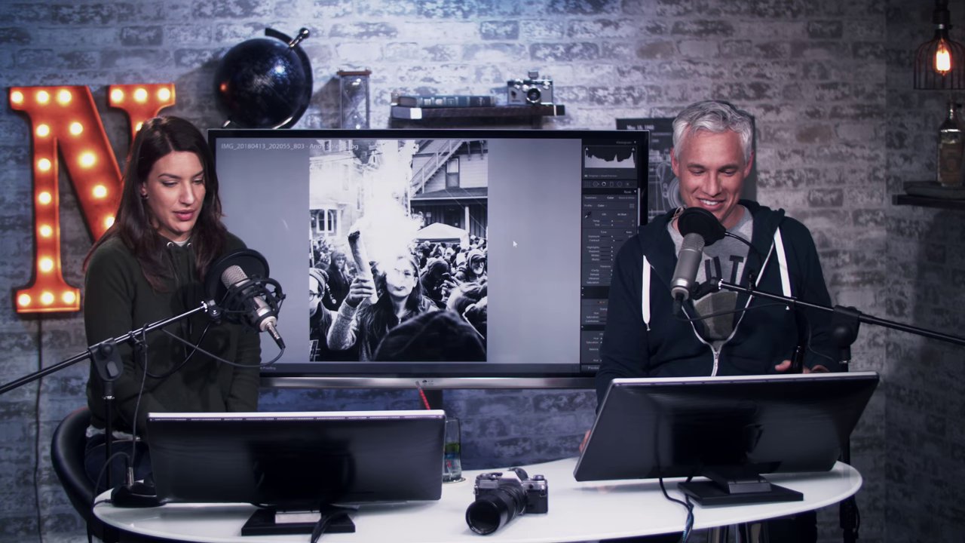
{"action": "key", "text": "Right"}
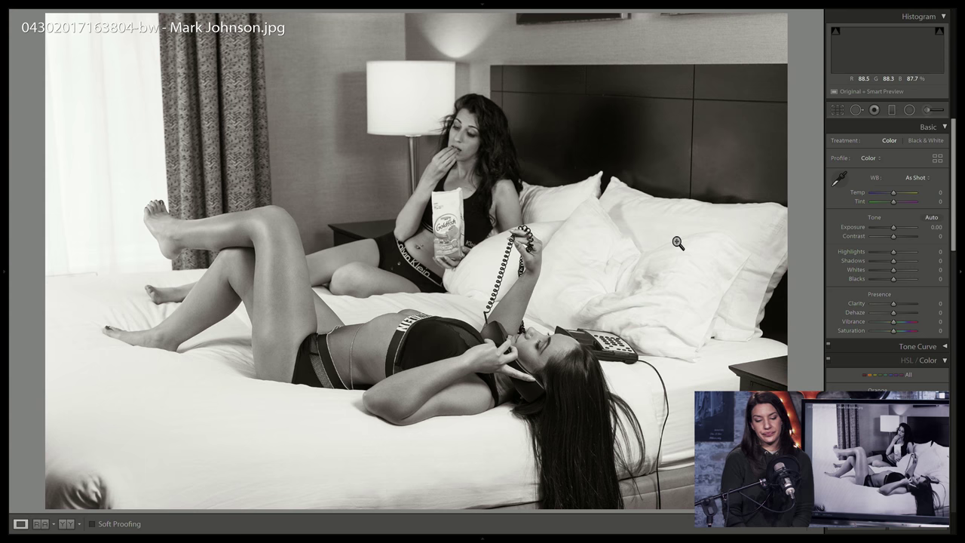
{"action": "key", "text": "Right"}
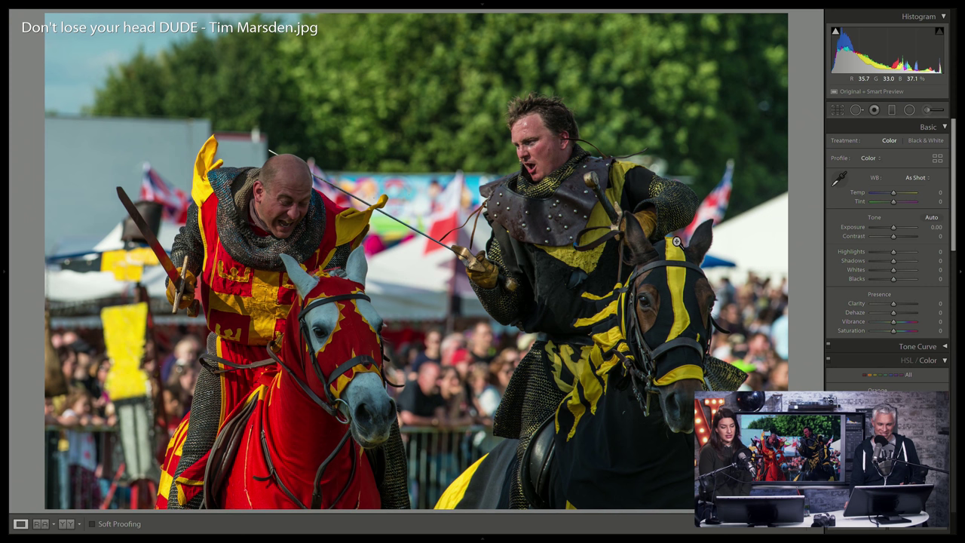
{"action": "key", "text": "Right"}
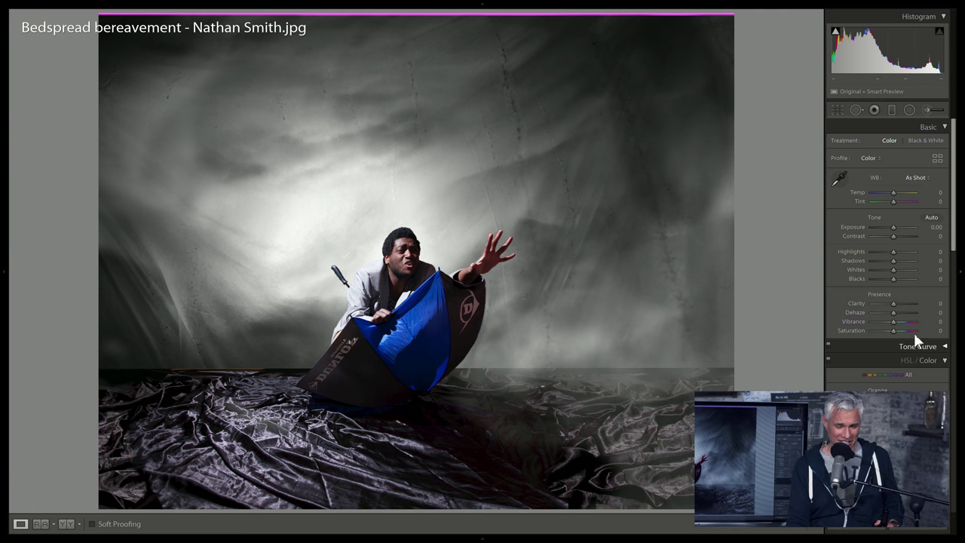
- Set the Bedspread bereavement photo's Exposure to +0.52 and Contrast to +8, and compare it briefly in black and white
{"action": "left_click_drag", "start_coordinate": [891, 223], "coordinate": [899, 236]}
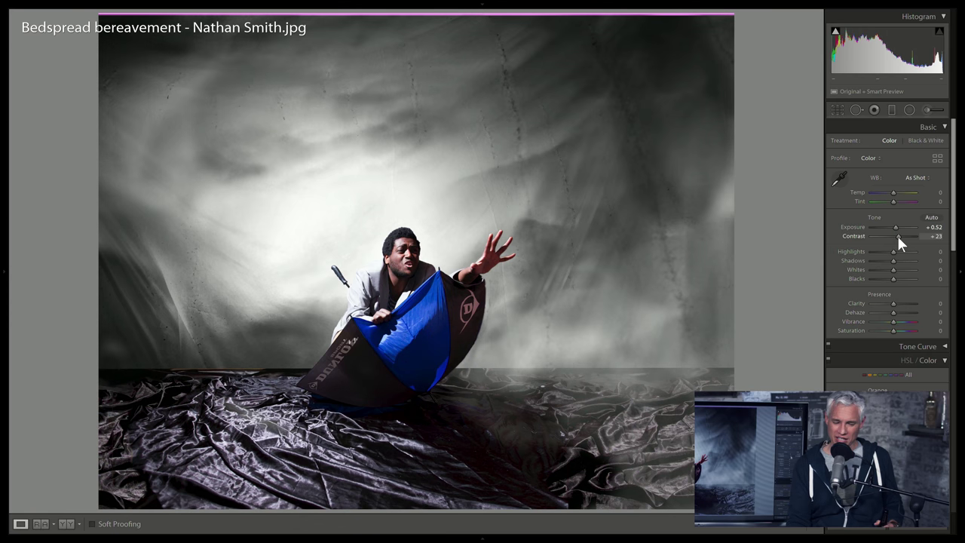
{"action": "left_click_drag", "start_coordinate": [898, 236], "coordinate": [894, 236]}
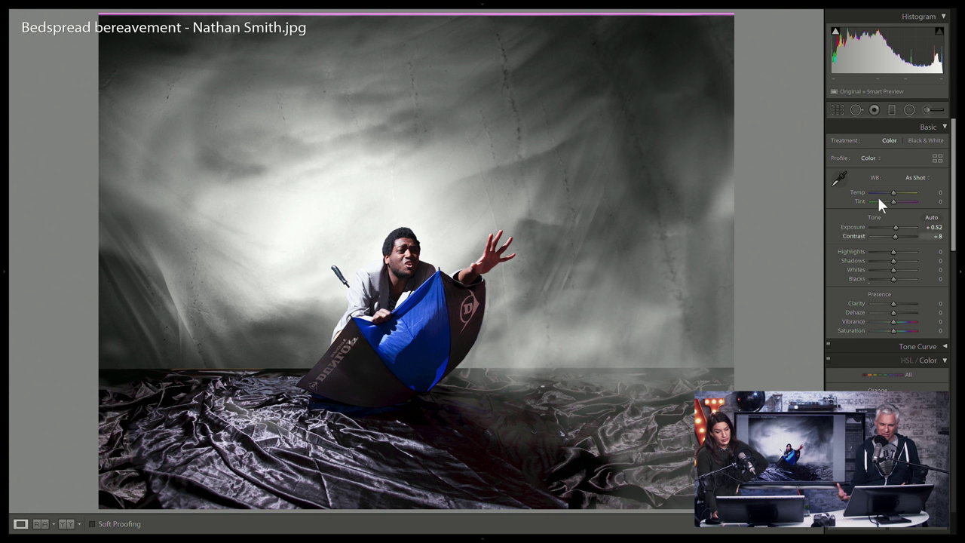
{"action": "left_click", "coordinate": [917, 142]}
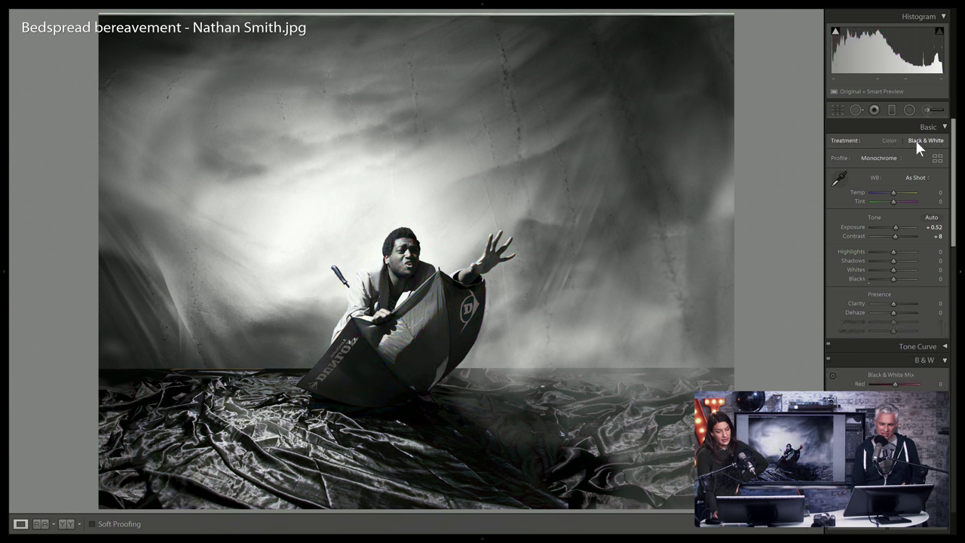
{"action": "left_click", "coordinate": [890, 142]}
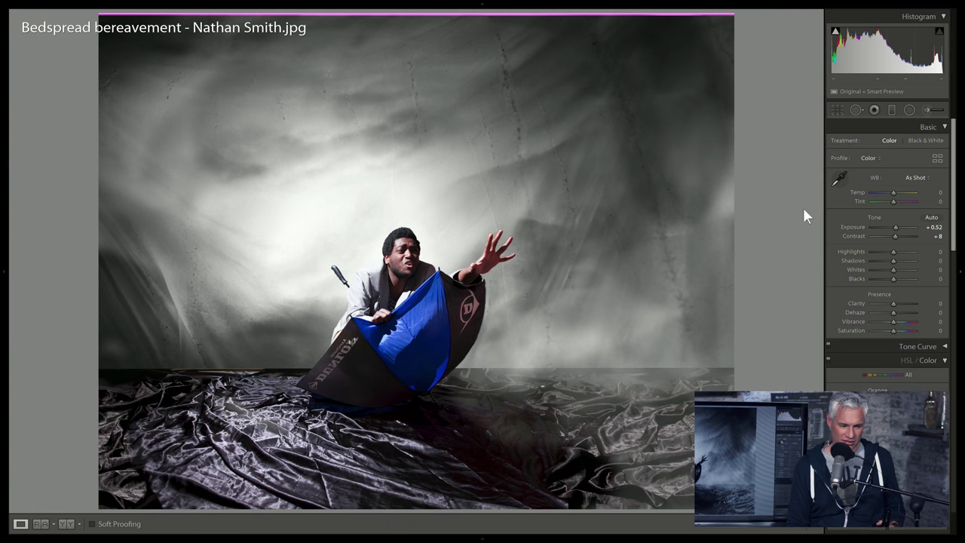
- Flag the Bedspread bereavement photo as a pick and continue past the balcony door and harbour photographers photos to the skydiver
{"action": "key", "text": "p"}
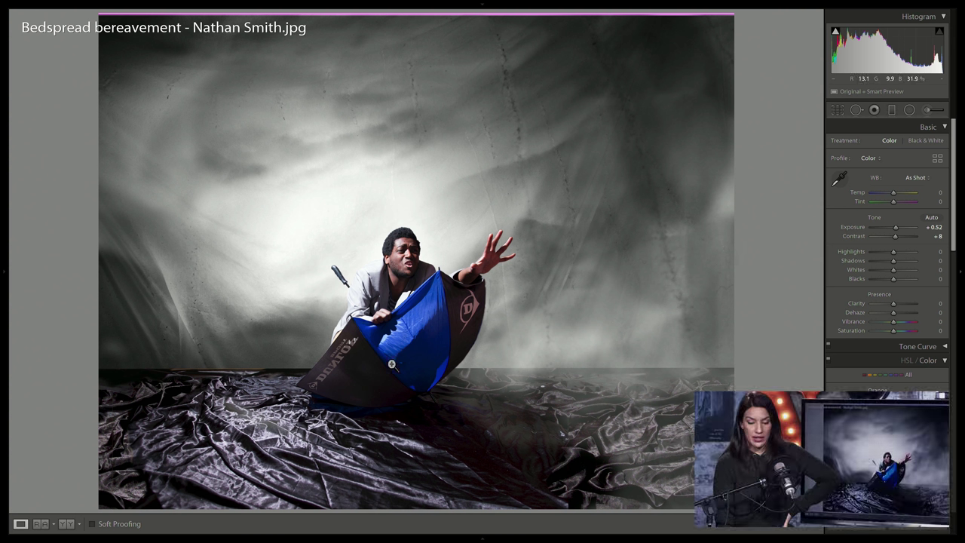
{"action": "key", "text": "Right"}
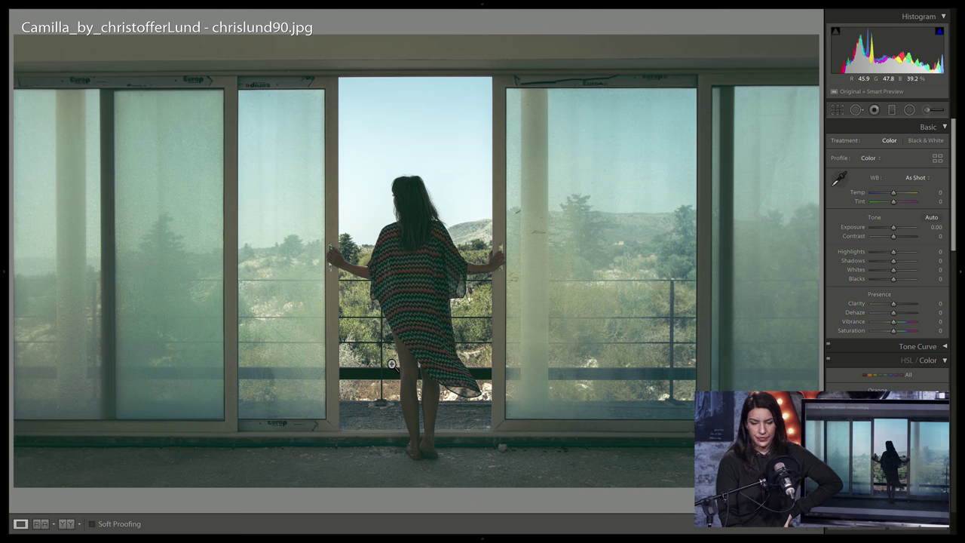
{"action": "key", "text": "Right"}
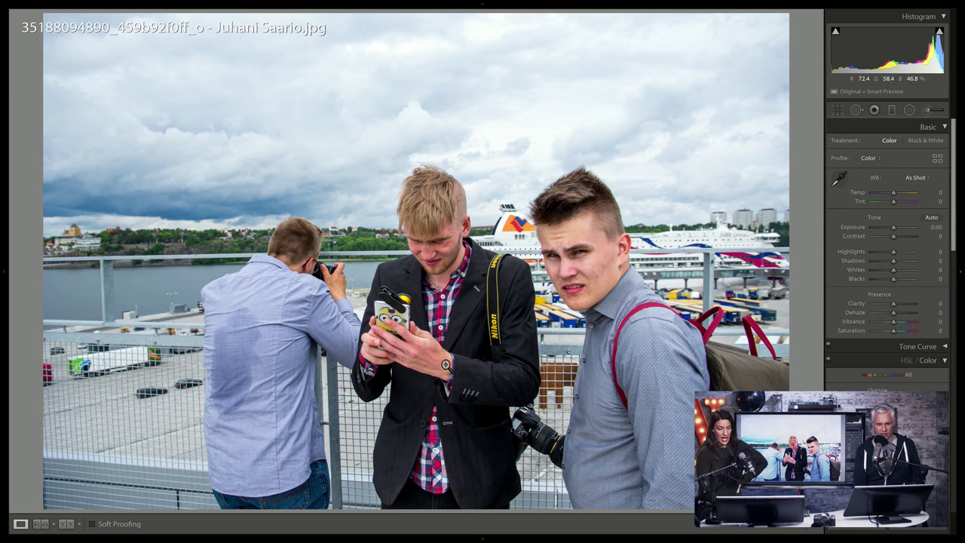
{"action": "key", "text": "Right"}
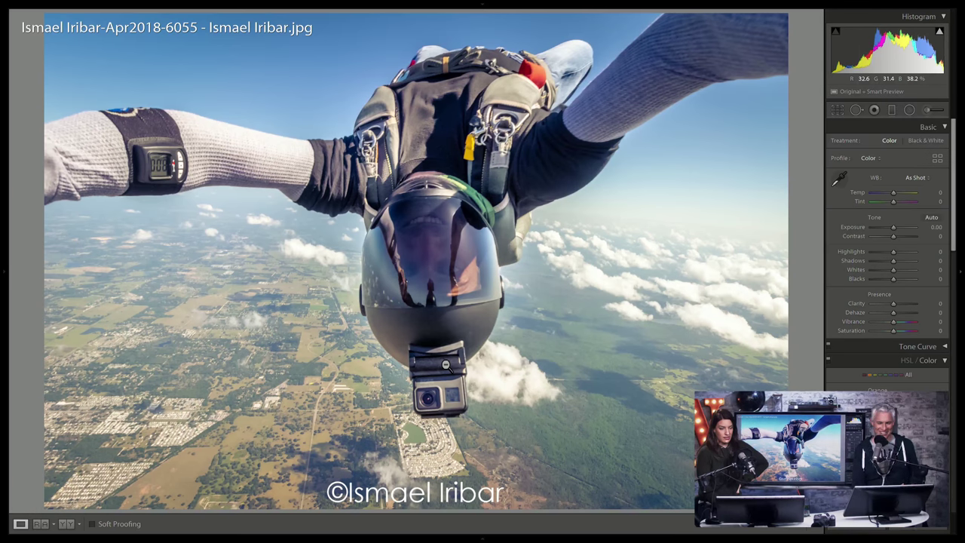
- Set the skydiver photo's Contrast to +31, flag it as a pick and go to the next photo
{"action": "left_click_drag", "start_coordinate": [894, 235], "coordinate": [902, 237]}
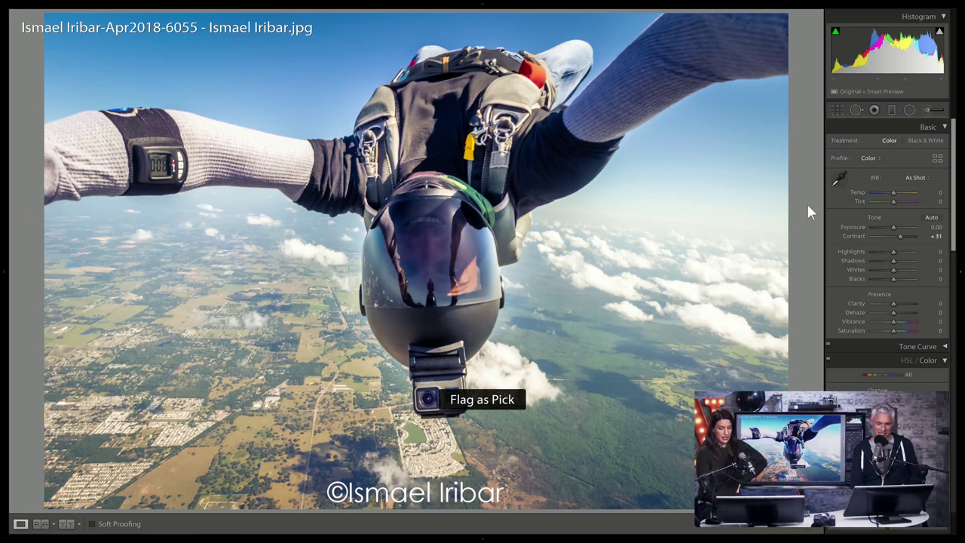
{"action": "key", "text": "Right"}
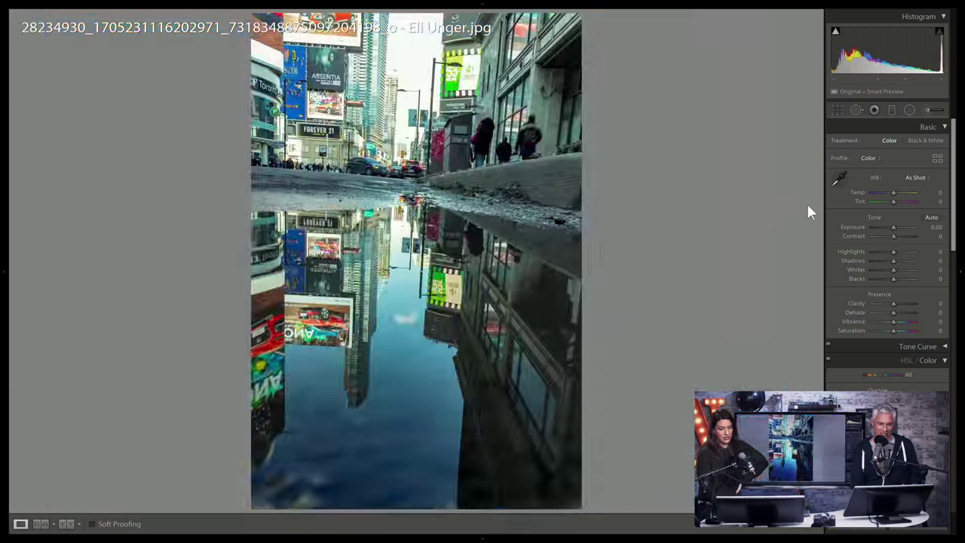
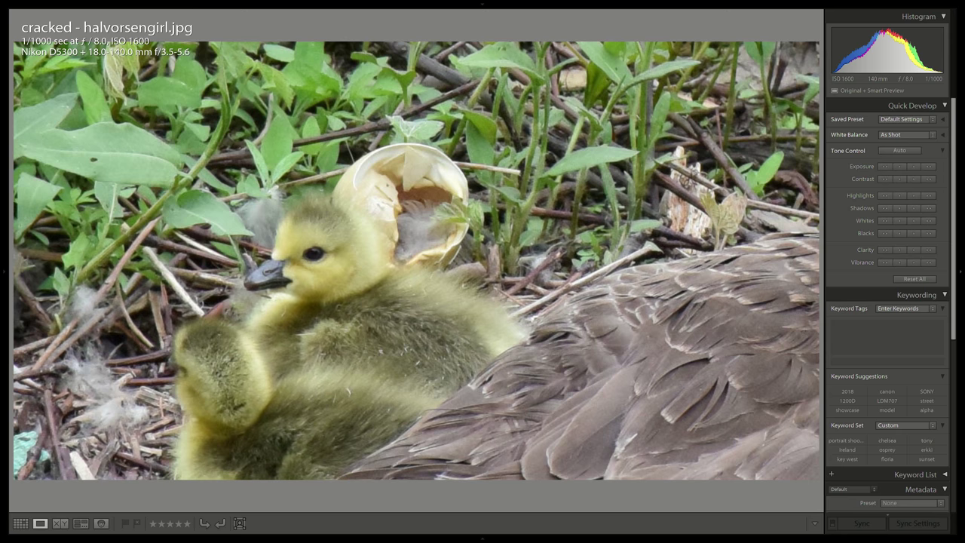
- Go from the gosling photo to the Love'sLove photo and inspect the kissing couple and the car's damaged front up close
{"action": "key", "text": "Right"}
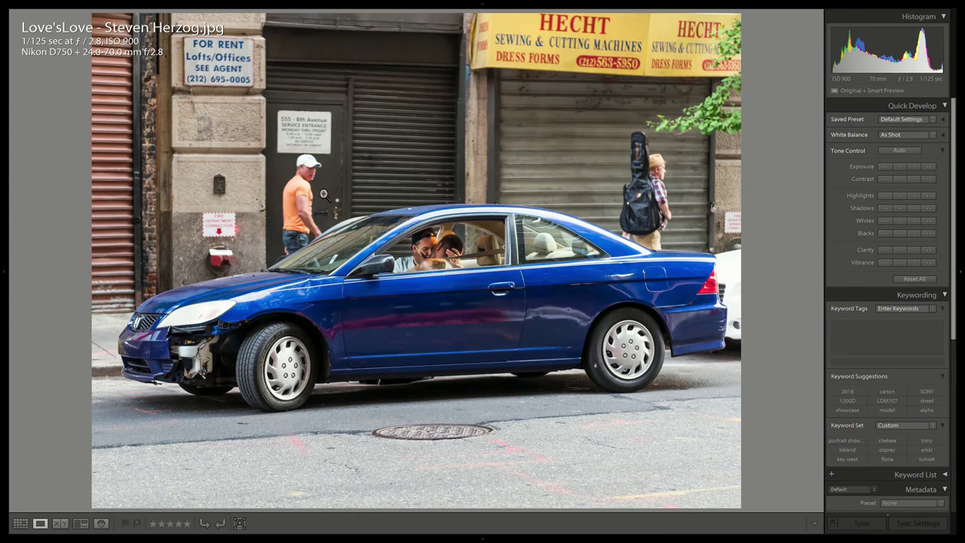
{"action": "left_click", "coordinate": [450, 253]}
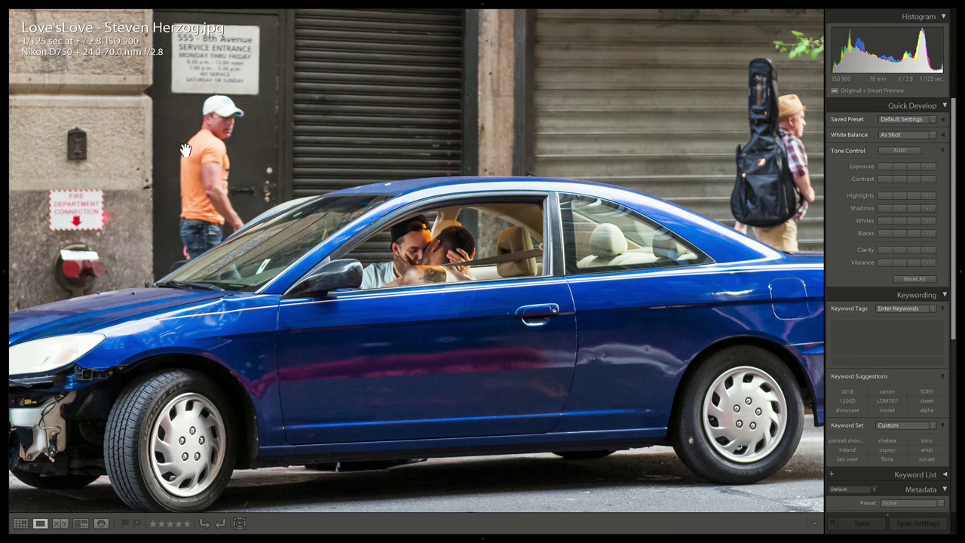
{"action": "left_click", "coordinate": [404, 241]}
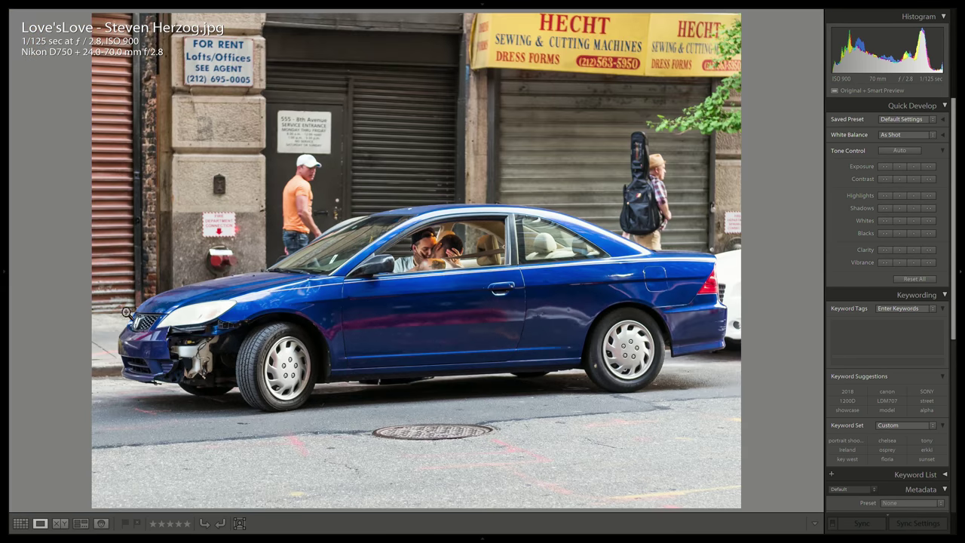
{"action": "left_click", "coordinate": [190, 363]}
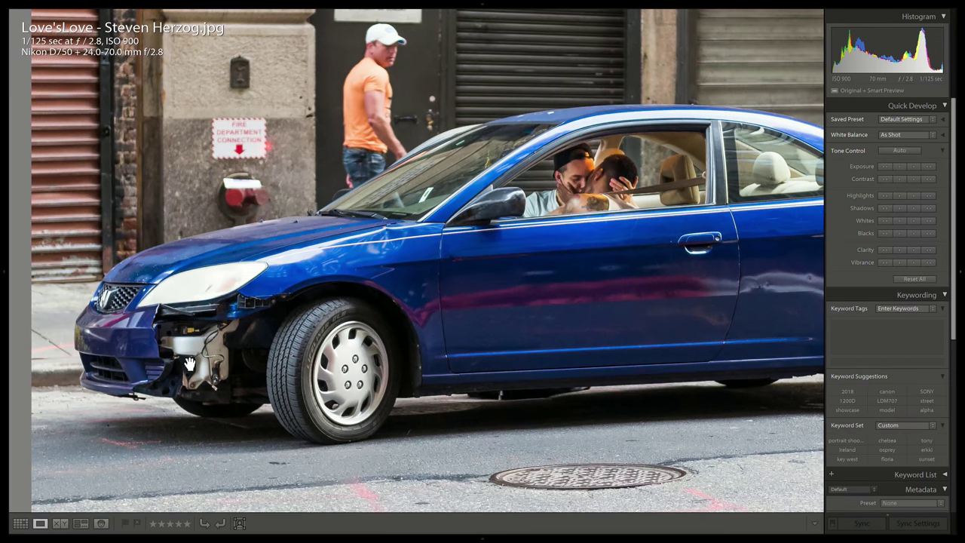
{"action": "left_click", "coordinate": [603, 206]}
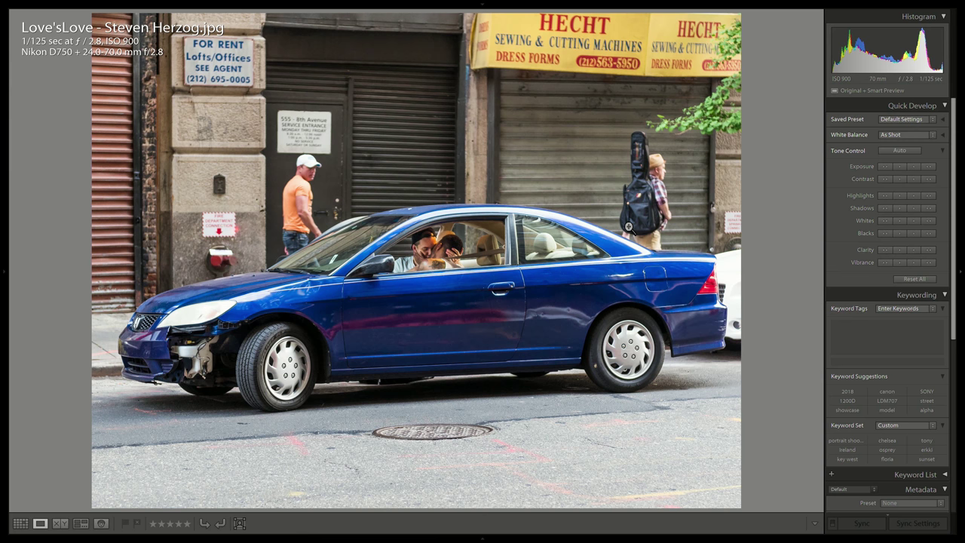
- Flag the Love'sLove photo as a pick and continue past the baseball photo to The Craftsman
{"action": "key", "text": "p"}
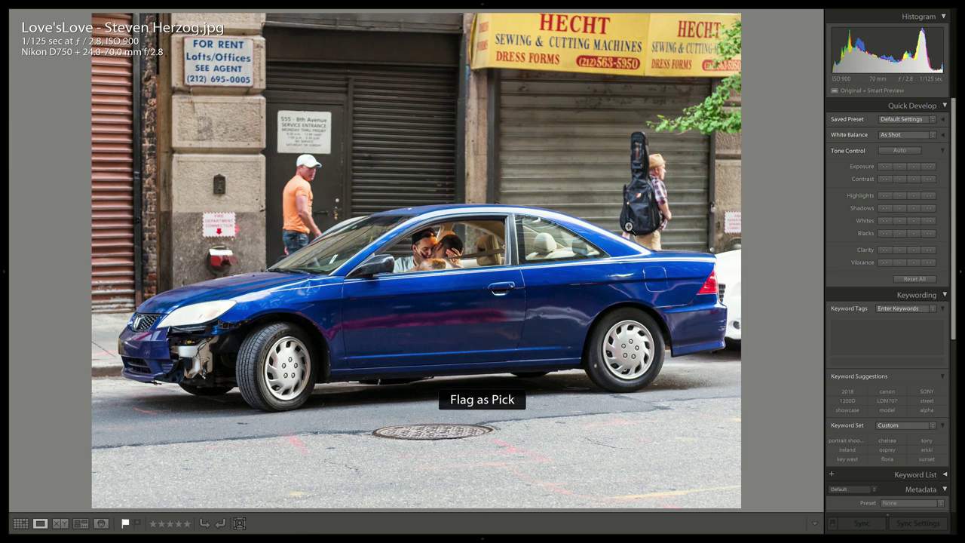
{"action": "key", "text": "Right"}
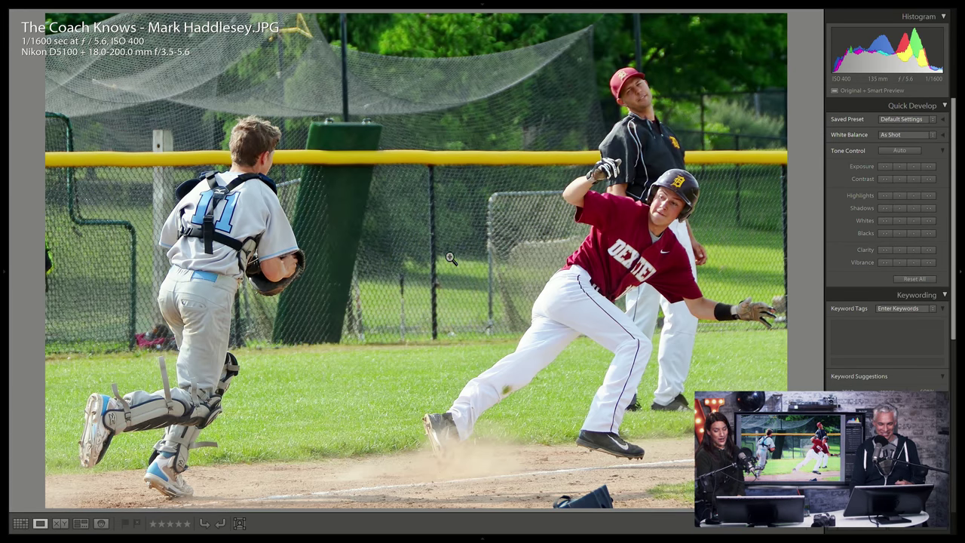
{"action": "key", "text": "Right"}
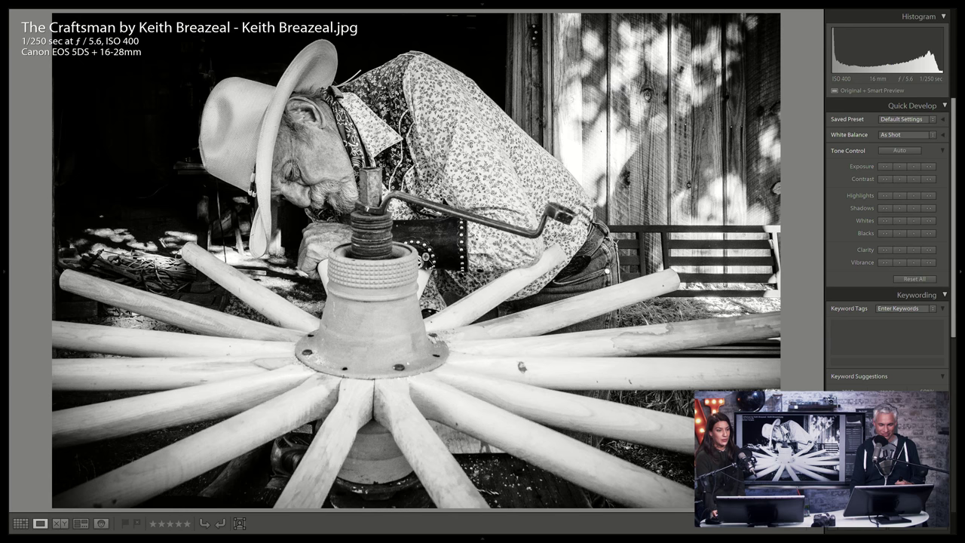
- Inspect the wheel maker's face up close in The Craftsman, flag the photo as a pick and go to the next one
{"action": "left_click", "coordinate": [338, 180]}
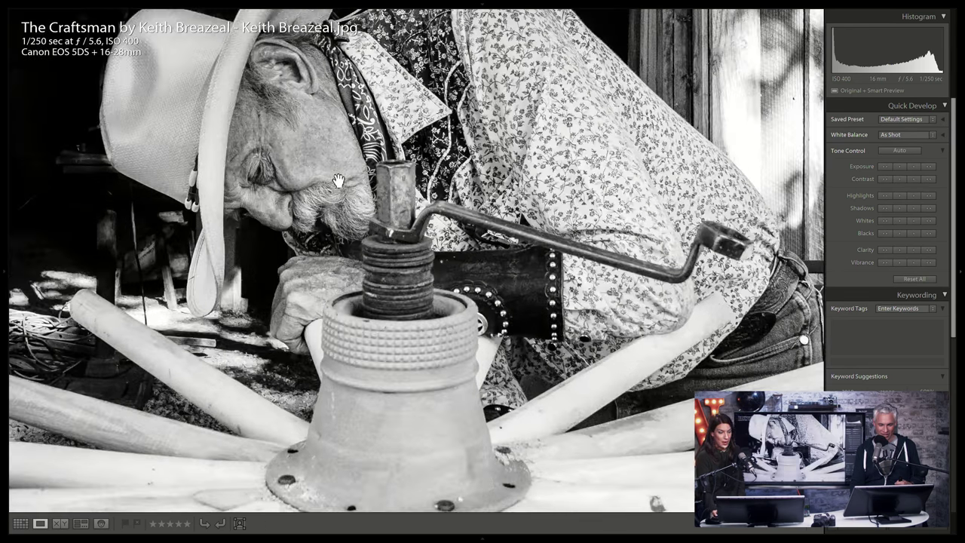
{"action": "left_click", "coordinate": [342, 180]}
{"action": "key", "text": "p"}
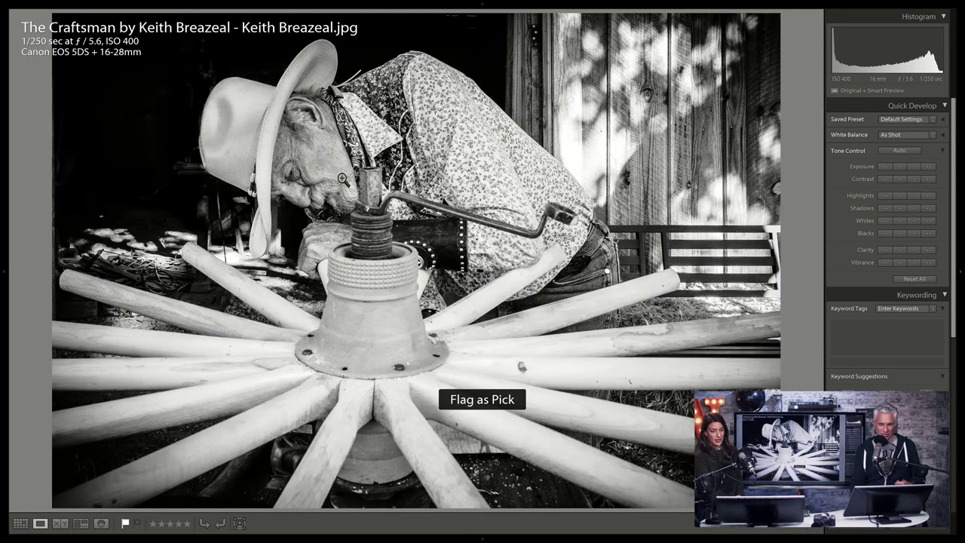
{"action": "key", "text": "Right"}
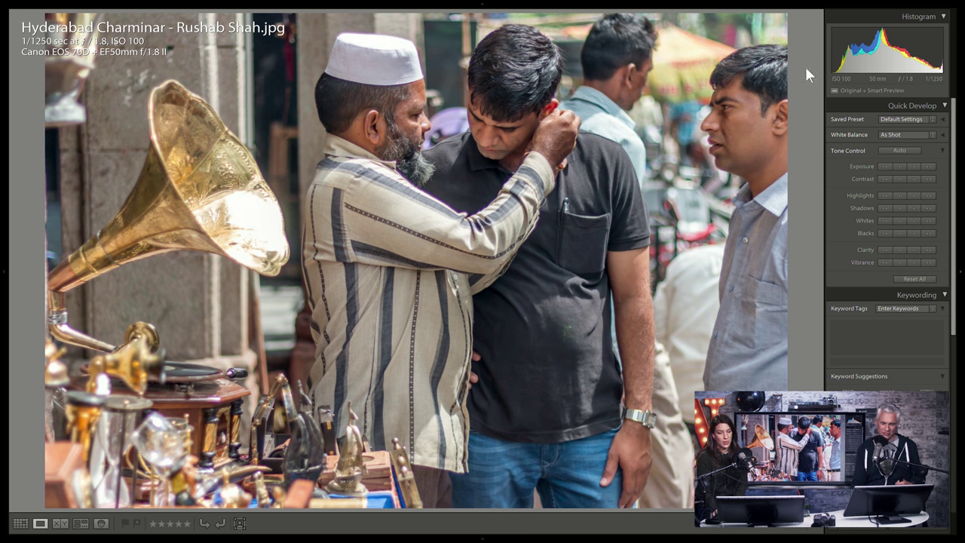
- Examine the Hyderabad Charminar street photo at a smaller size and at full fit, and go to the next photo
{"action": "left_click", "coordinate": [555, 120]}
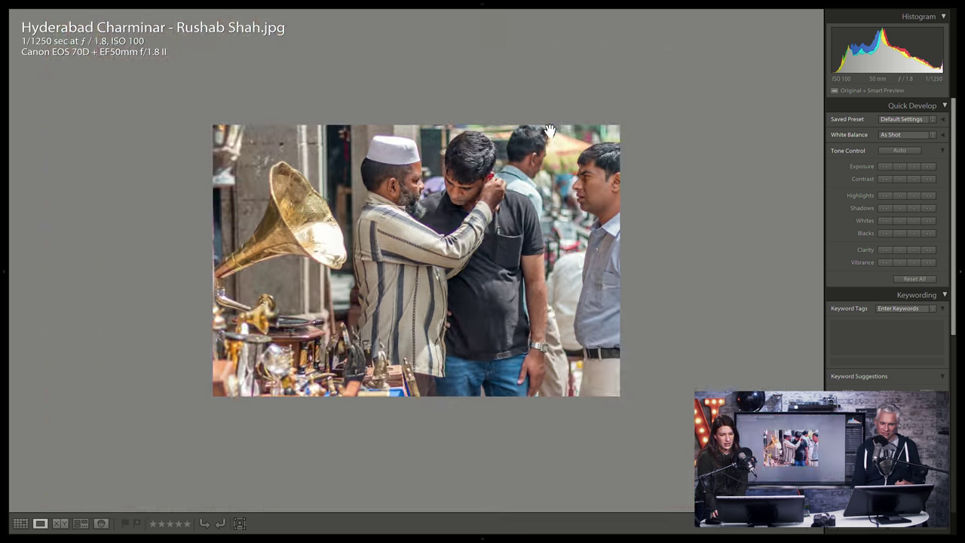
{"action": "left_click", "coordinate": [488, 182]}
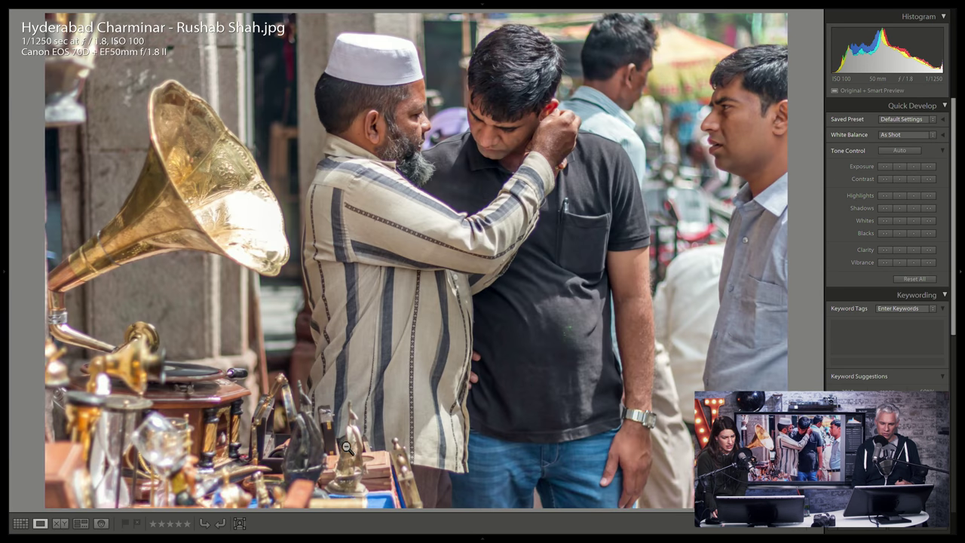
{"action": "left_click", "coordinate": [569, 121]}
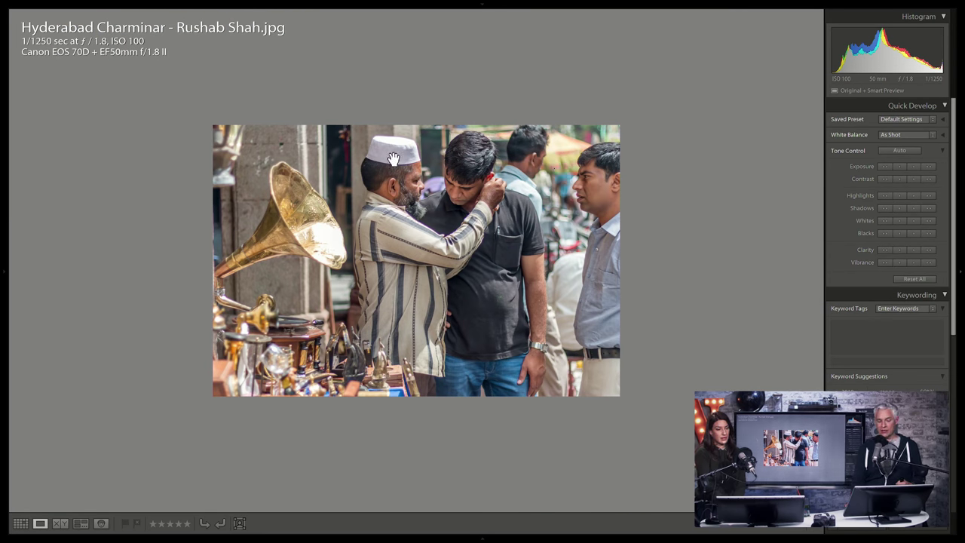
{"action": "left_click", "coordinate": [293, 222]}
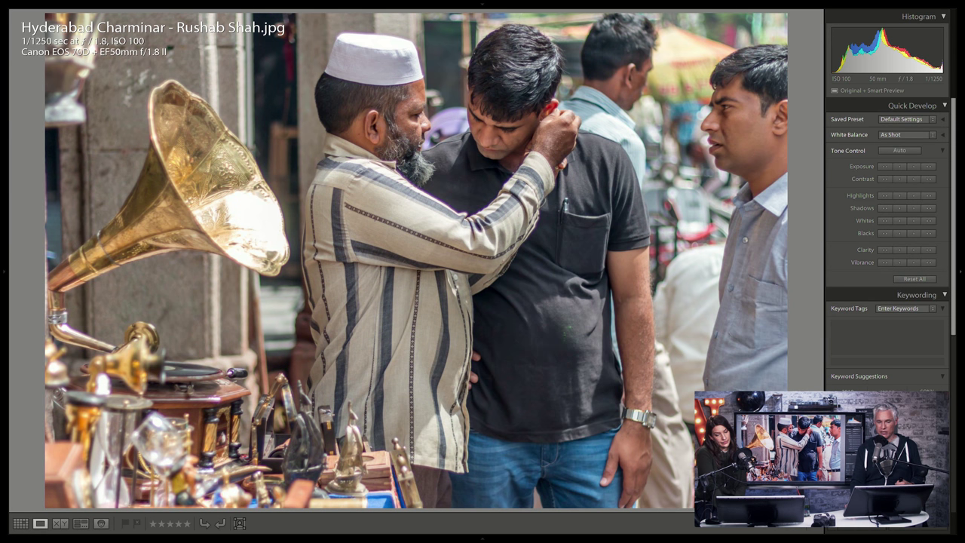
{"action": "key", "text": "Right"}
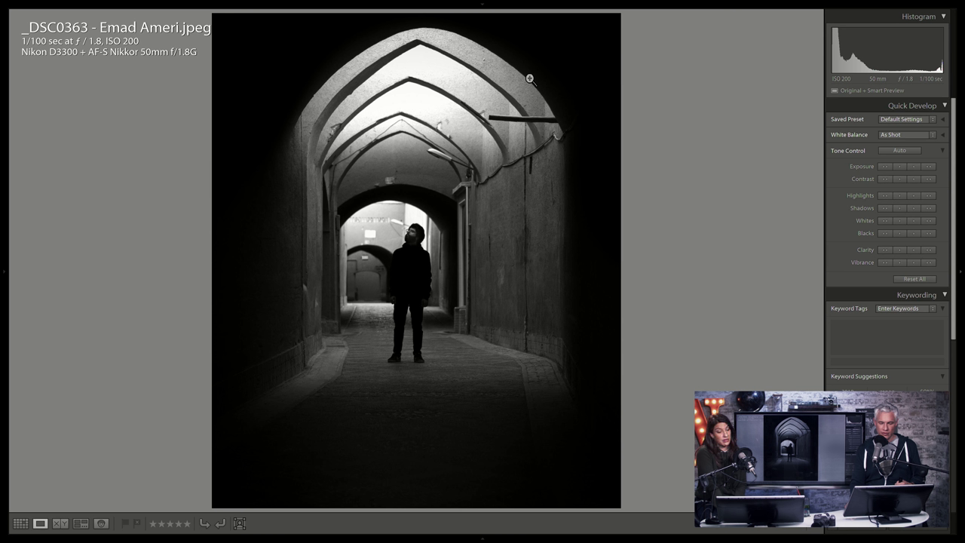
- Look through the photos from the archway silhouette past the resting cart man, balloon burner, police car and sailboat dog to the playground children
{"action": "key", "text": "Right"}
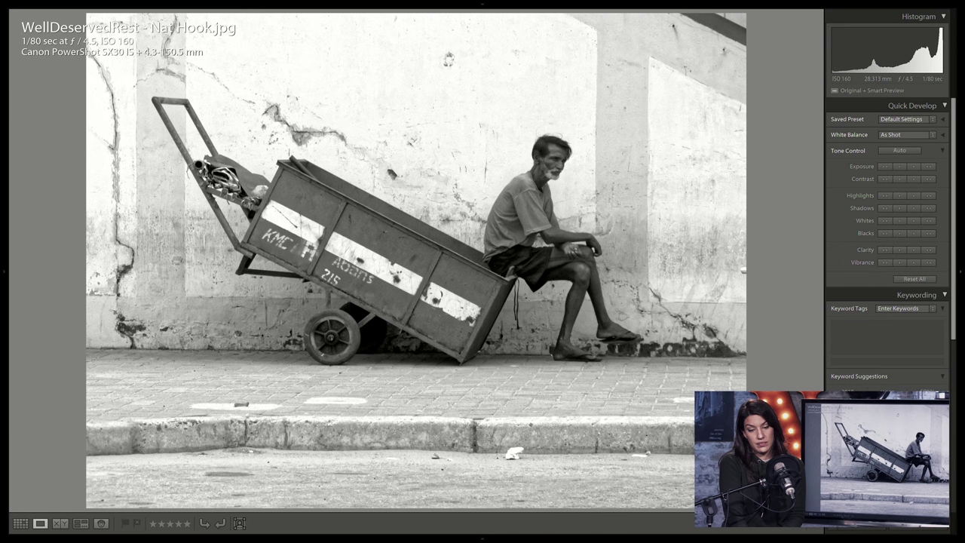
{"action": "key", "text": "Right"}
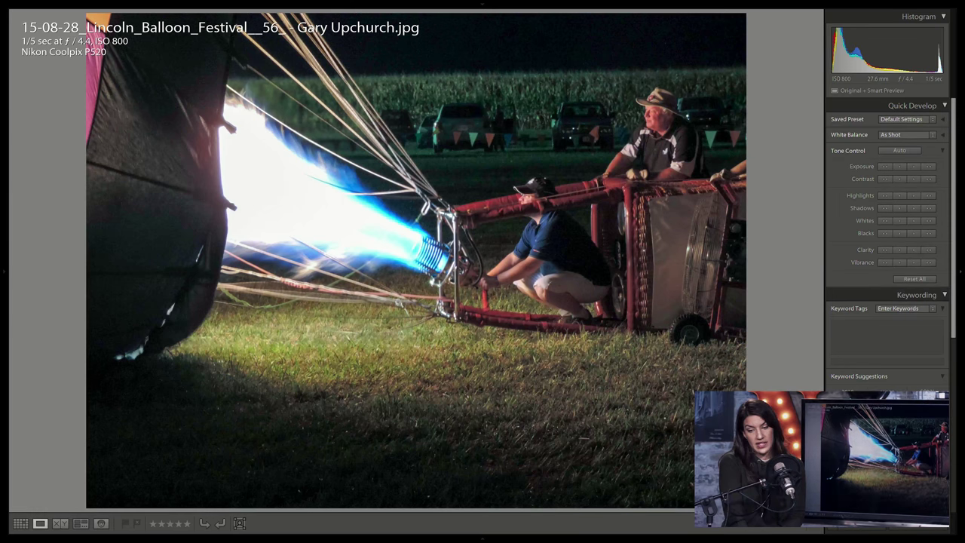
{"action": "key", "text": "Right"}
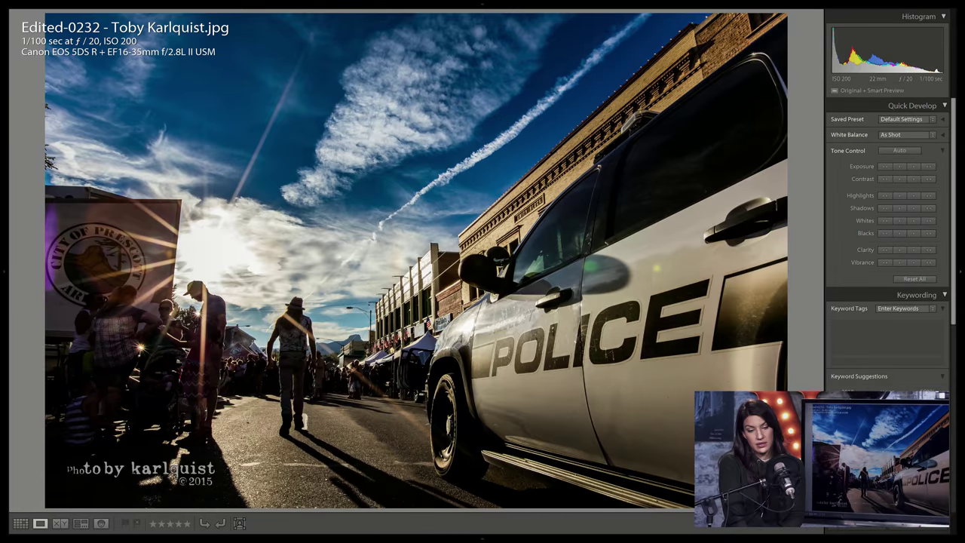
{"action": "key", "text": "Right"}
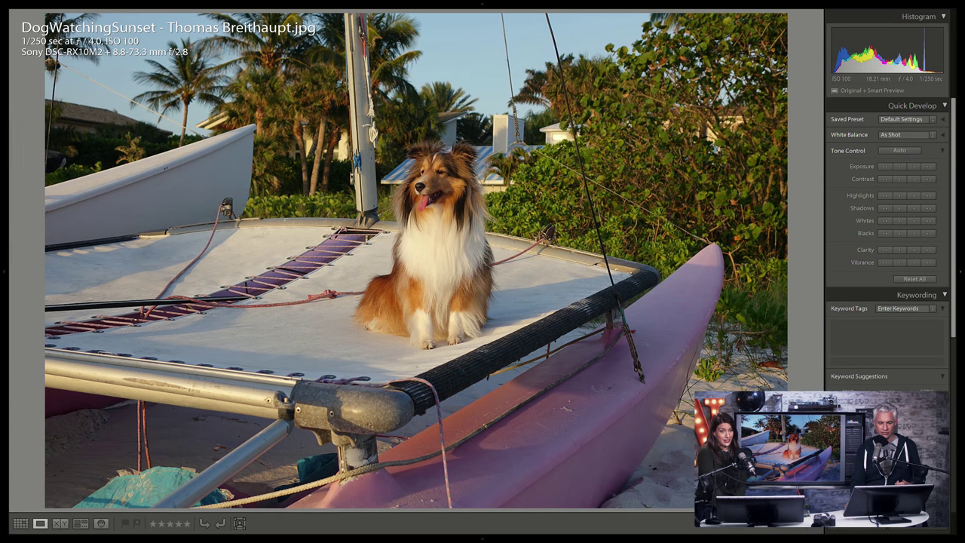
{"action": "key", "text": "Right"}
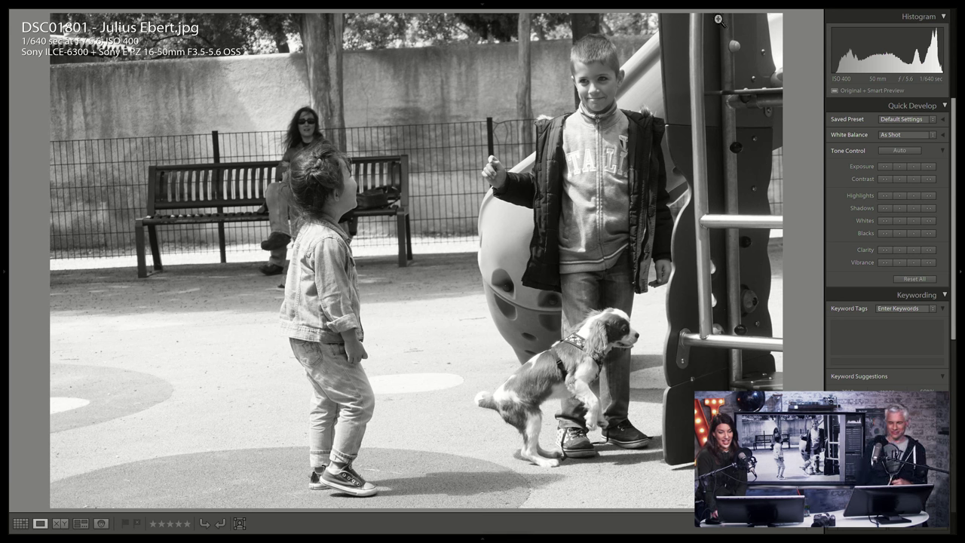
- Bring the playground children photo into the Develop module, raise its Contrast slightly, and continue past the guitar player to the rugby photo
{"action": "mouse_move", "coordinate": [613, 6]}
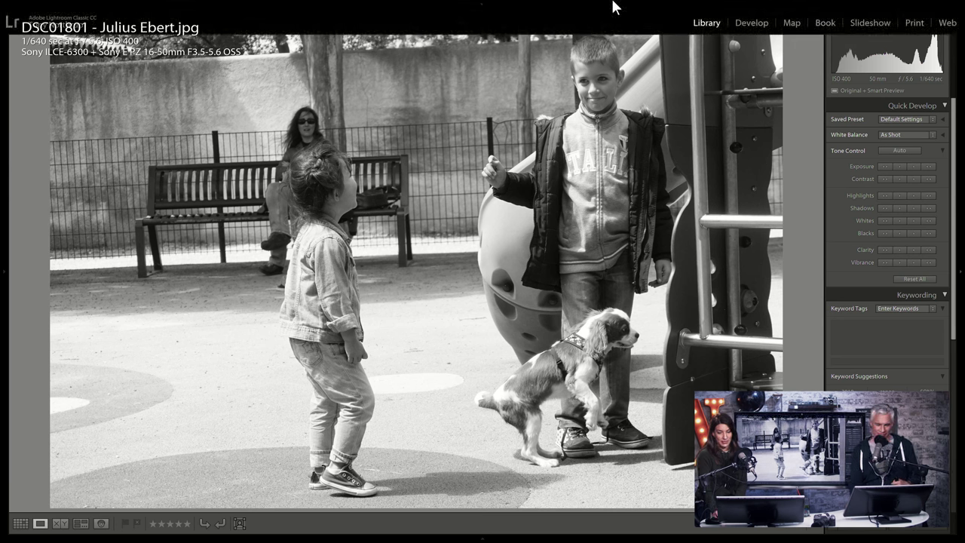
{"action": "left_click", "coordinate": [759, 24]}
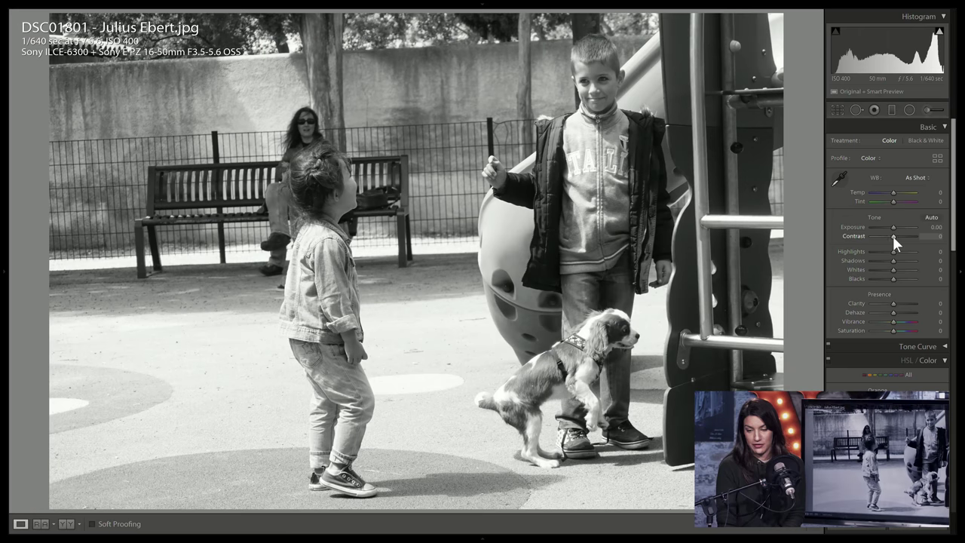
{"action": "left_click_drag", "start_coordinate": [892, 234], "coordinate": [898, 234]}
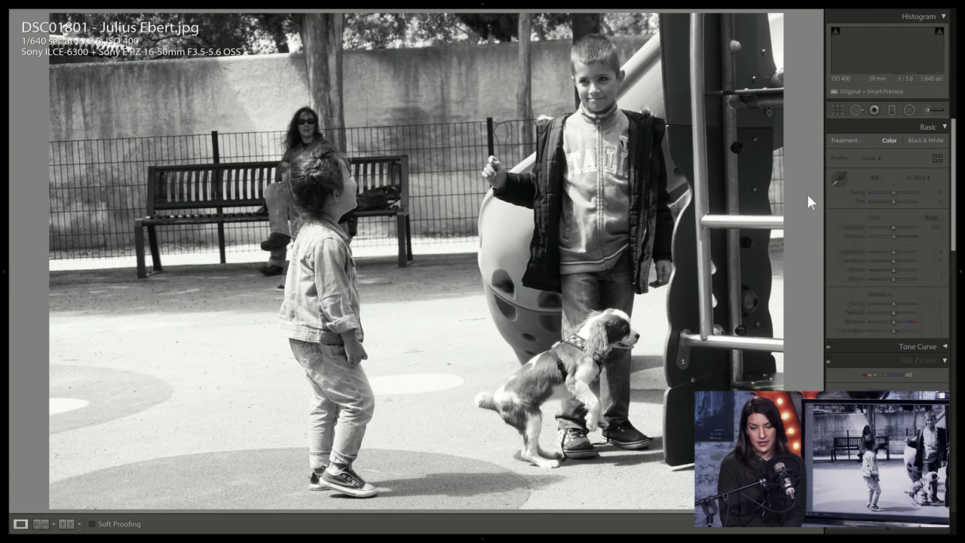
{"action": "key", "text": "Right"}
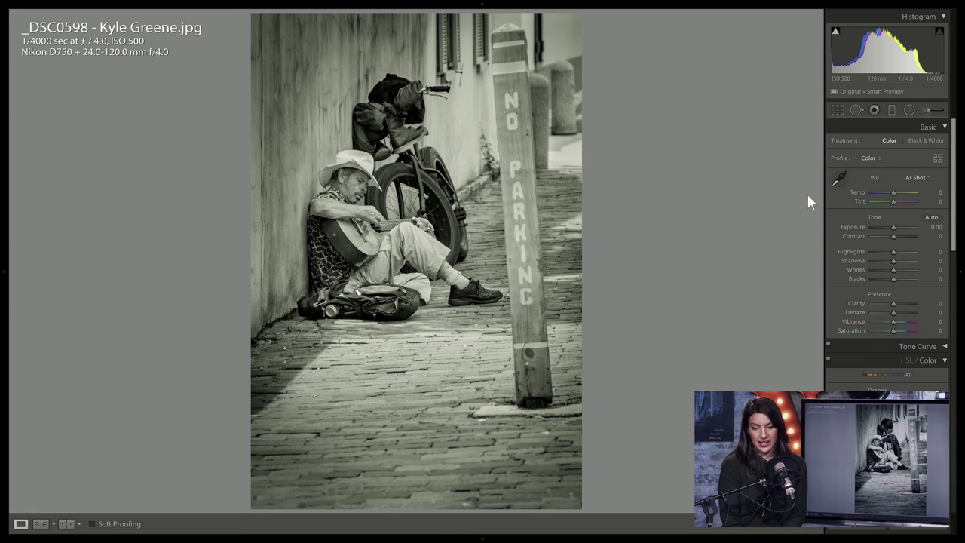
{"action": "key", "text": "Right"}
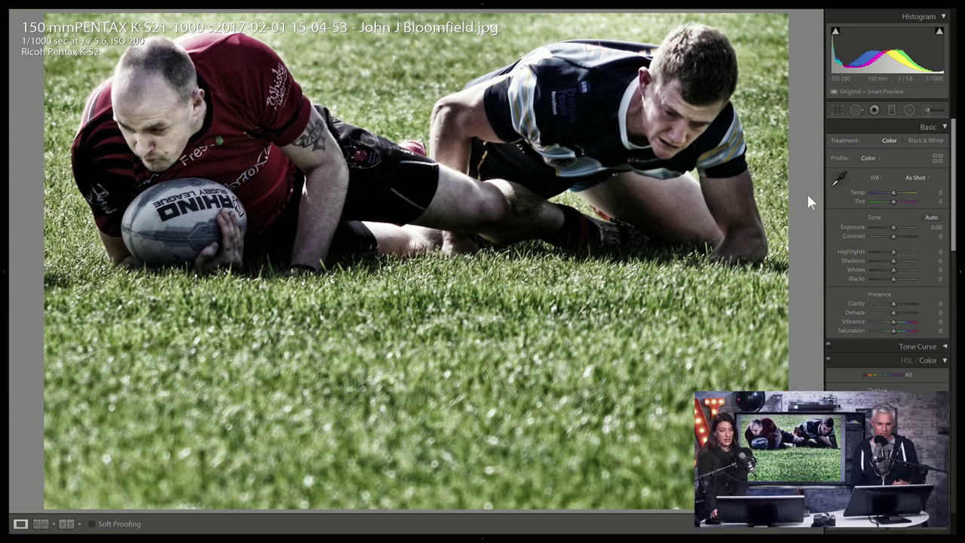
- View the whole rugby photo, set its Temp to -3 and Tint to +17, and go to the next photo
{"action": "left_click", "coordinate": [147, 129]}
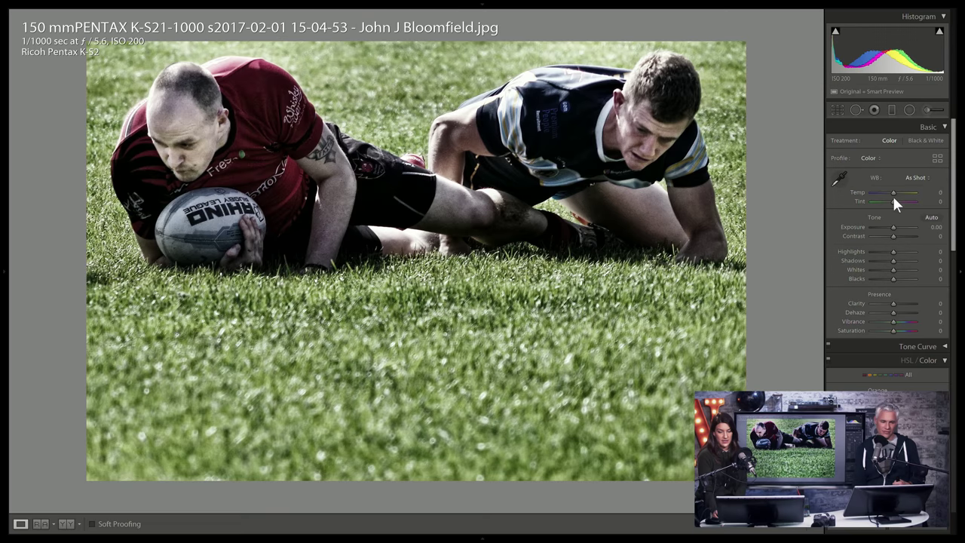
{"action": "left_click_drag", "start_coordinate": [892, 188], "coordinate": [889, 189]}
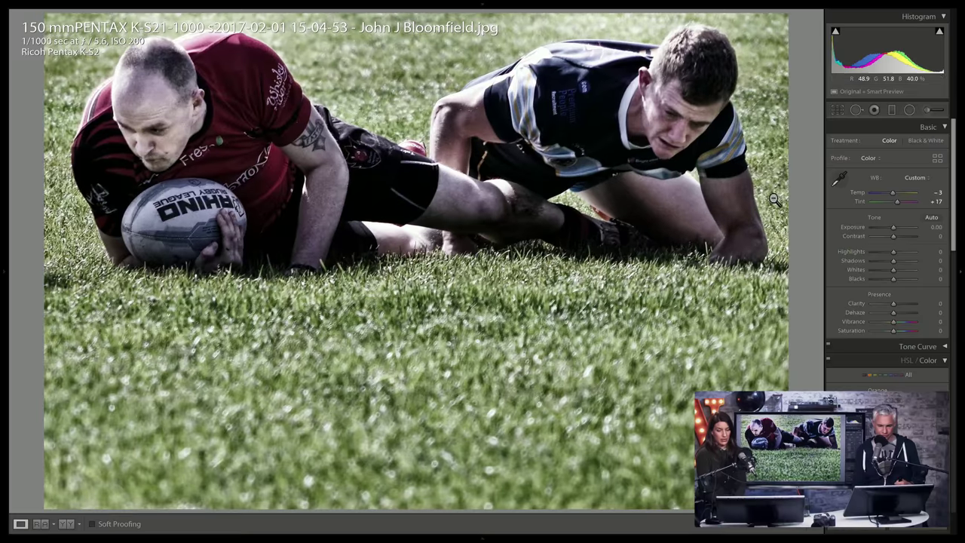
{"action": "key", "text": "Right"}
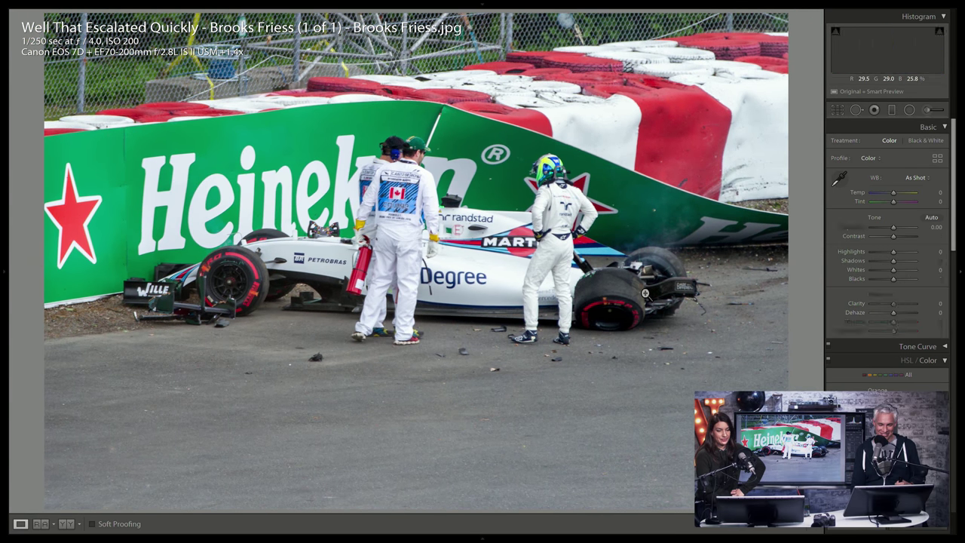
- Continue from the crashed race car to the Look! silhouette photo, check the figure up close, set Exposure to +1.32 and move on
{"action": "key", "text": "Right"}
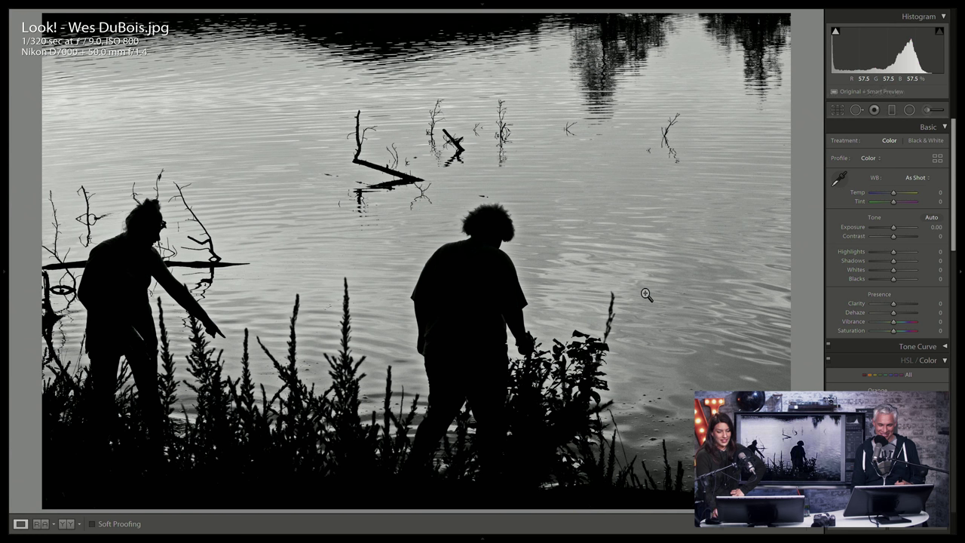
{"action": "left_click", "coordinate": [536, 240]}
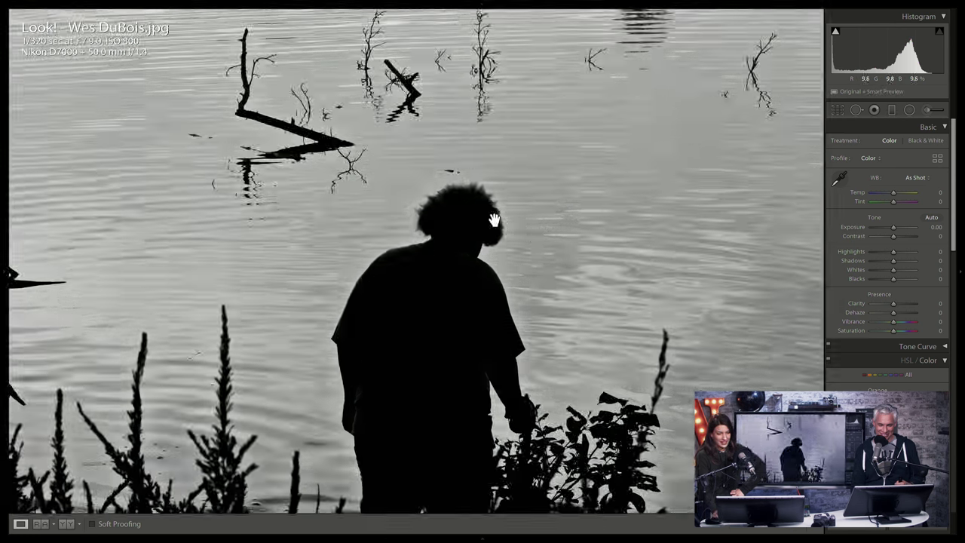
{"action": "left_click_drag", "start_coordinate": [894, 228], "coordinate": [899, 229]}
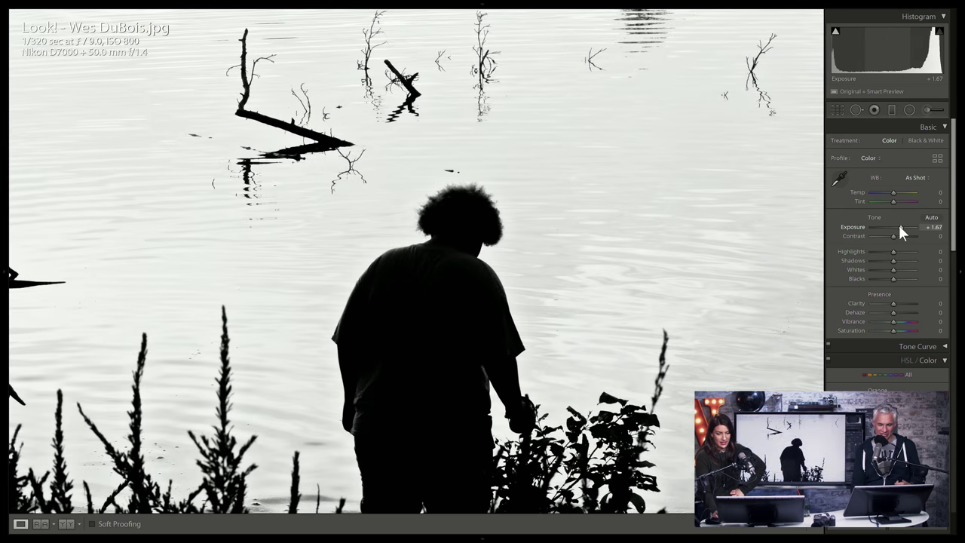
{"action": "left_click", "coordinate": [724, 218]}
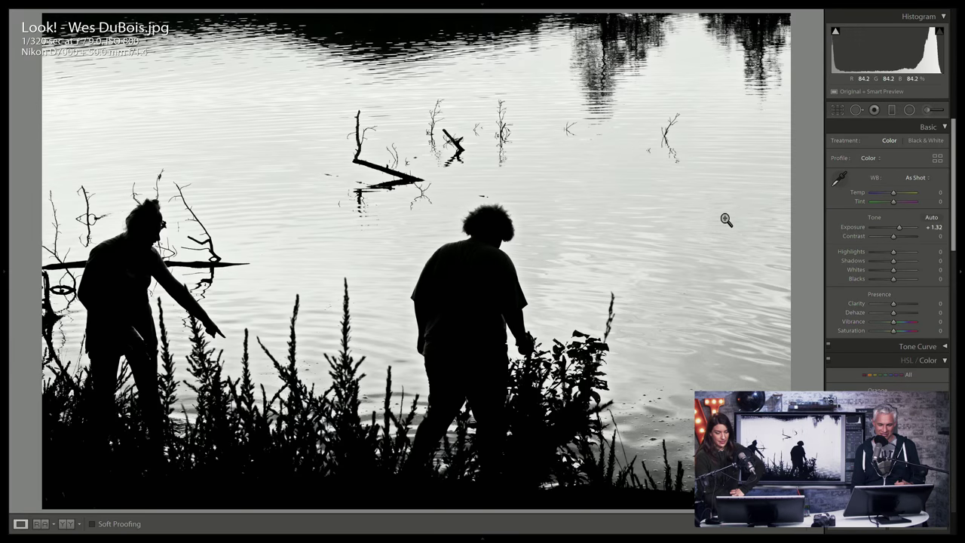
{"action": "key", "text": "Right"}
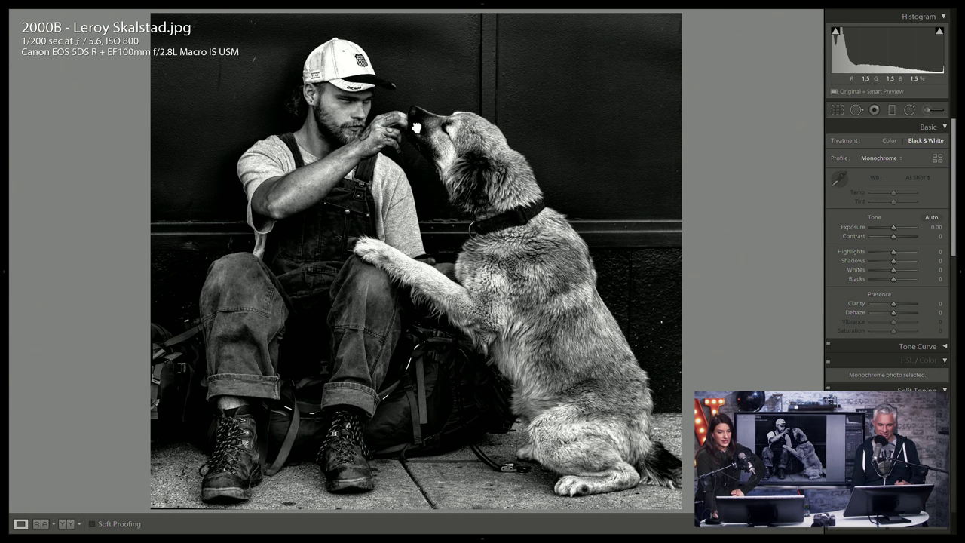
- Inspect the man's hand and the dog's muzzle up close in the 2000B photo, flag it as a pick and go on
{"action": "left_click", "coordinate": [417, 128]}
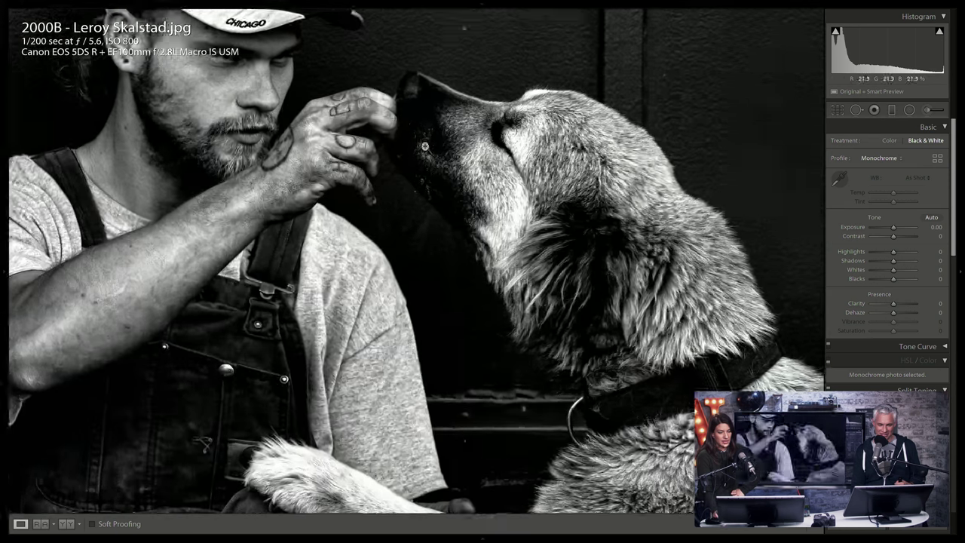
{"action": "left_click", "coordinate": [424, 146]}
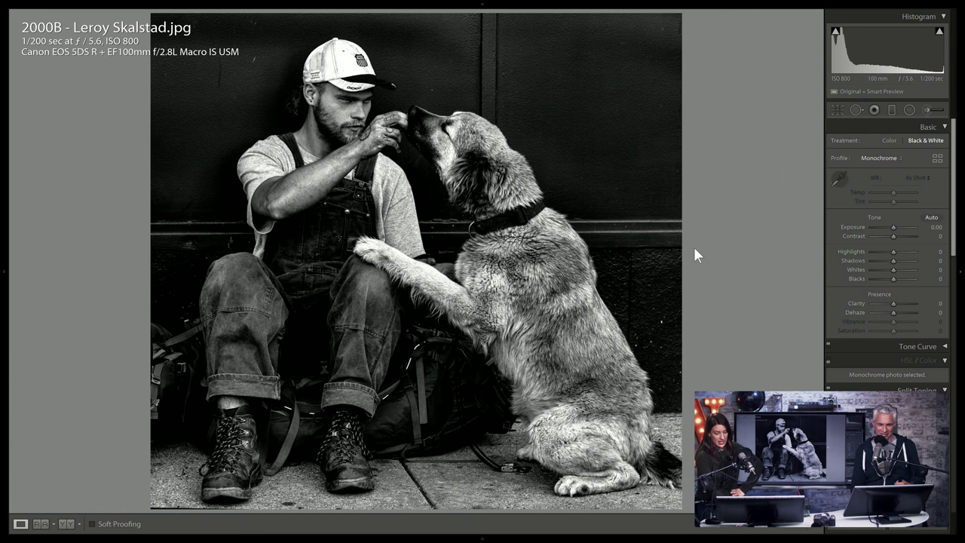
{"action": "key", "text": "p"}
{"action": "key", "text": "Right"}
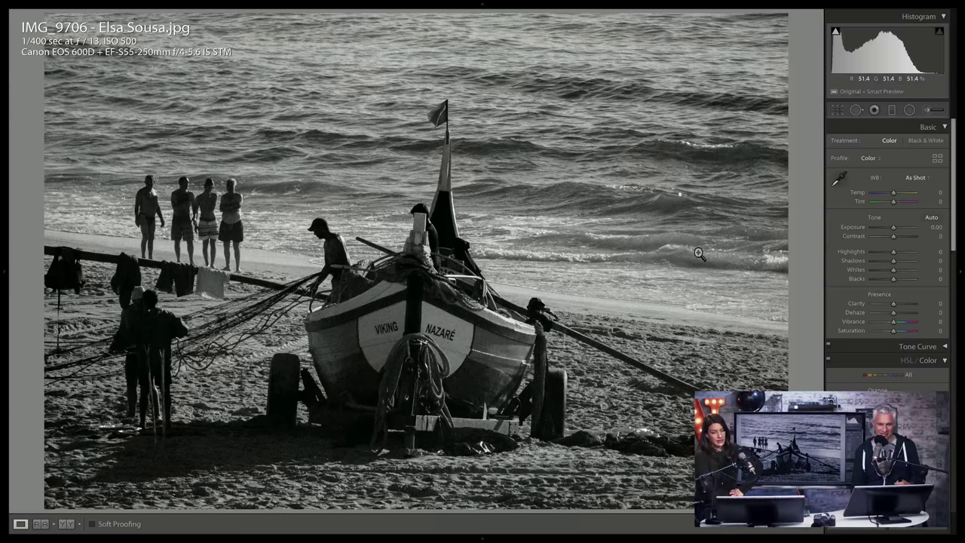
- Move from the beached boat to the train doorway photo, flag it as a pick and go to the next photo
{"action": "key", "text": "Right"}
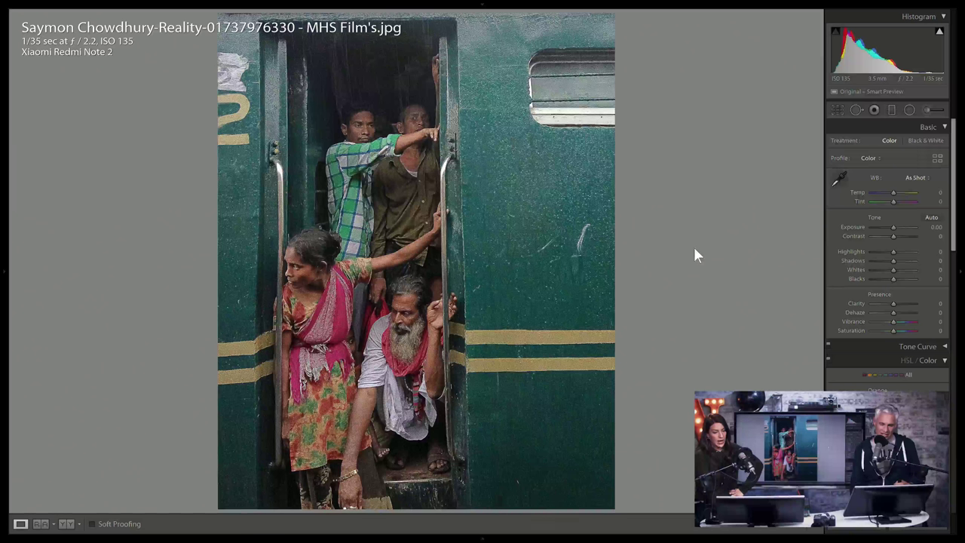
{"action": "key", "text": "p"}
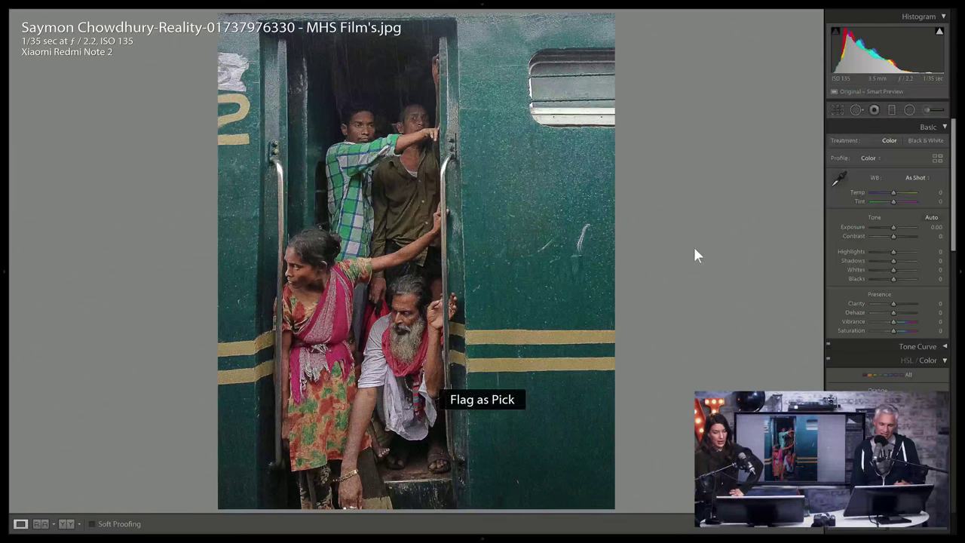
{"action": "key", "text": "Right"}
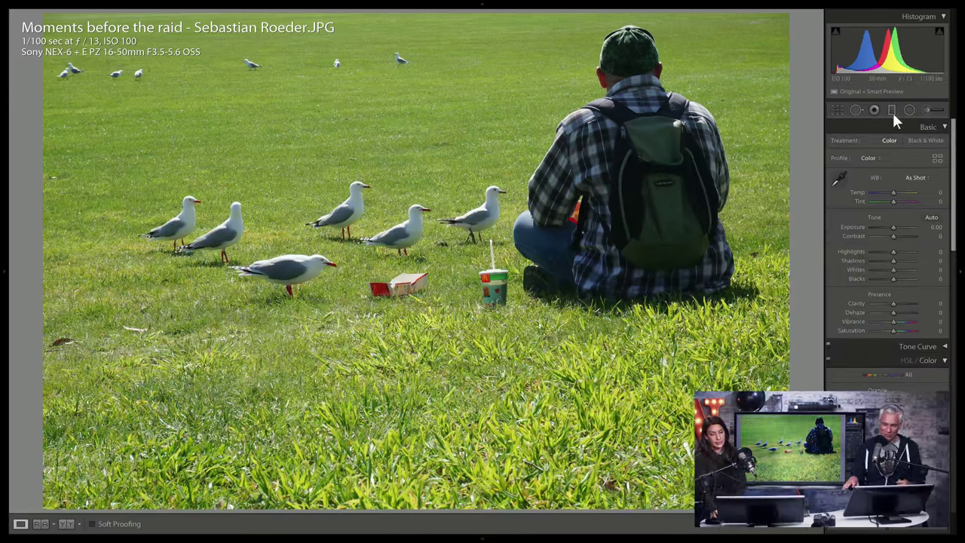
- Crop the excess foreground grass off the Moments before the raid photo and inspect the seagulls up close
{"action": "left_click", "coordinate": [838, 107]}
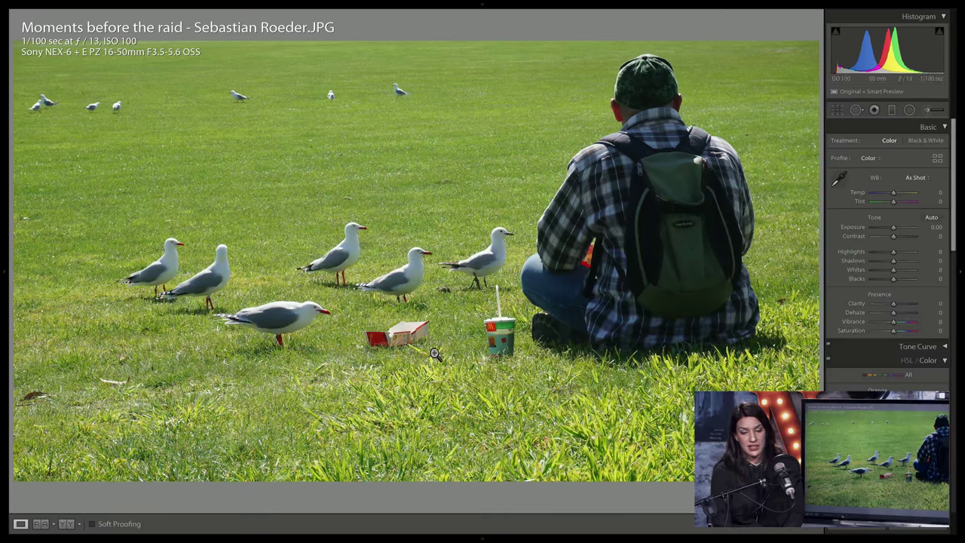
{"action": "left_click", "coordinate": [354, 235]}
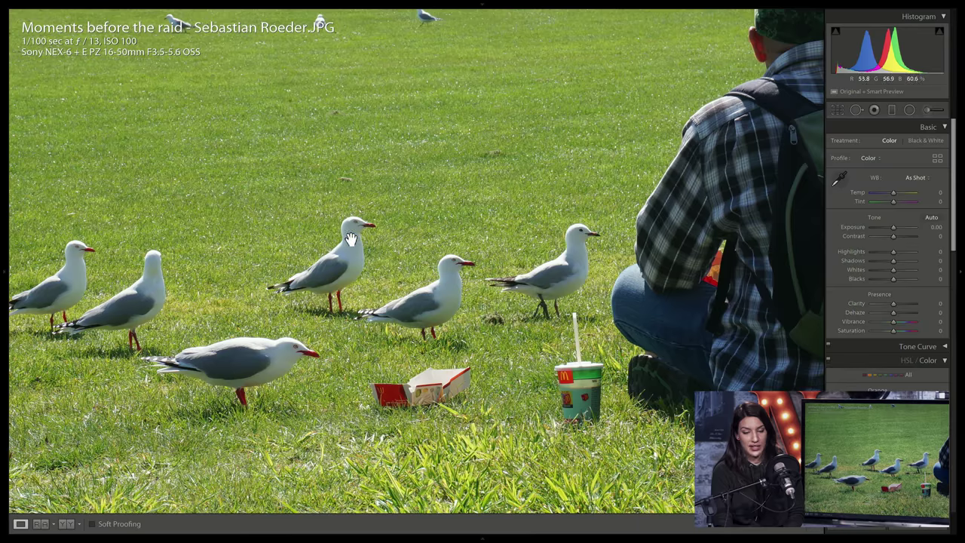
{"action": "left_click", "coordinate": [376, 293]}
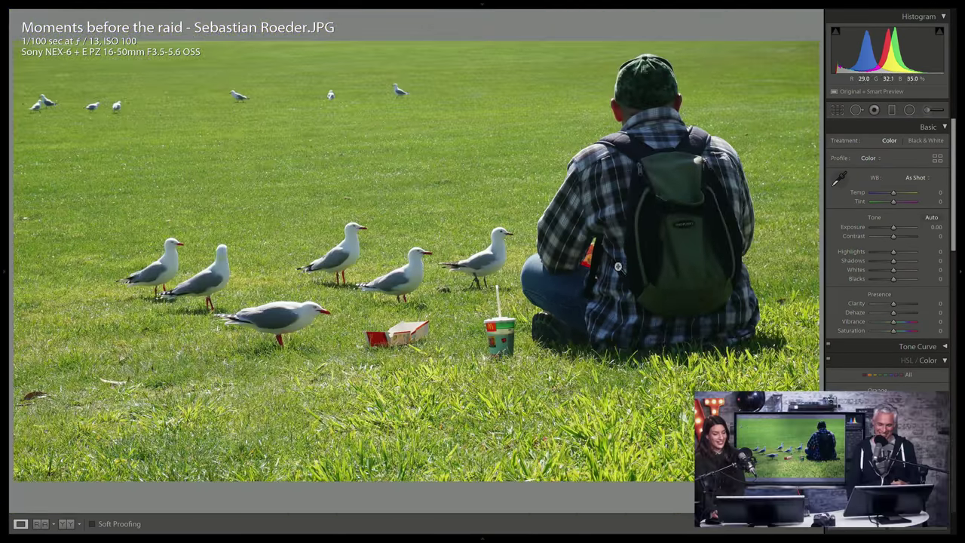
- Check the group of gulls up close again, set the photo's Exposure to +0.17 and flag it as a pick
{"action": "left_click", "coordinate": [226, 255]}
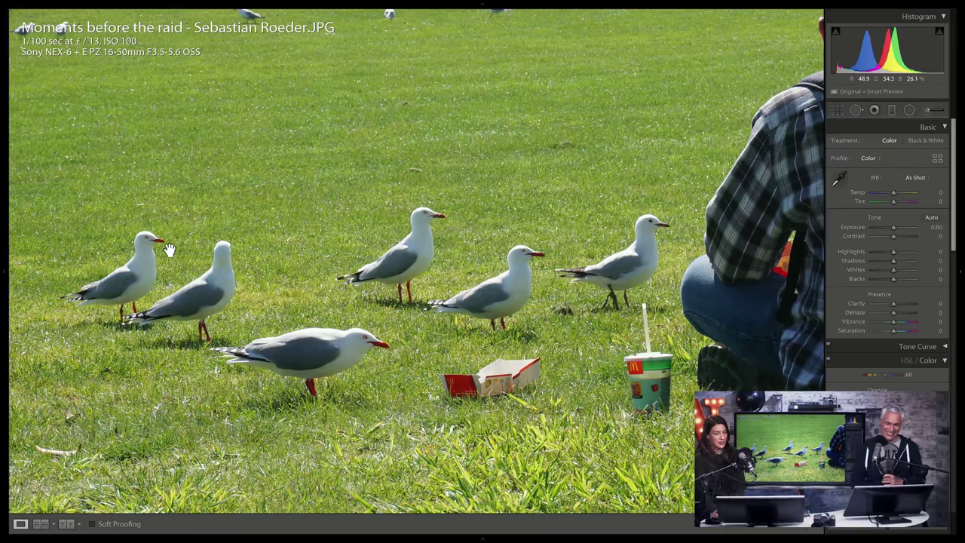
{"action": "left_click", "coordinate": [510, 273]}
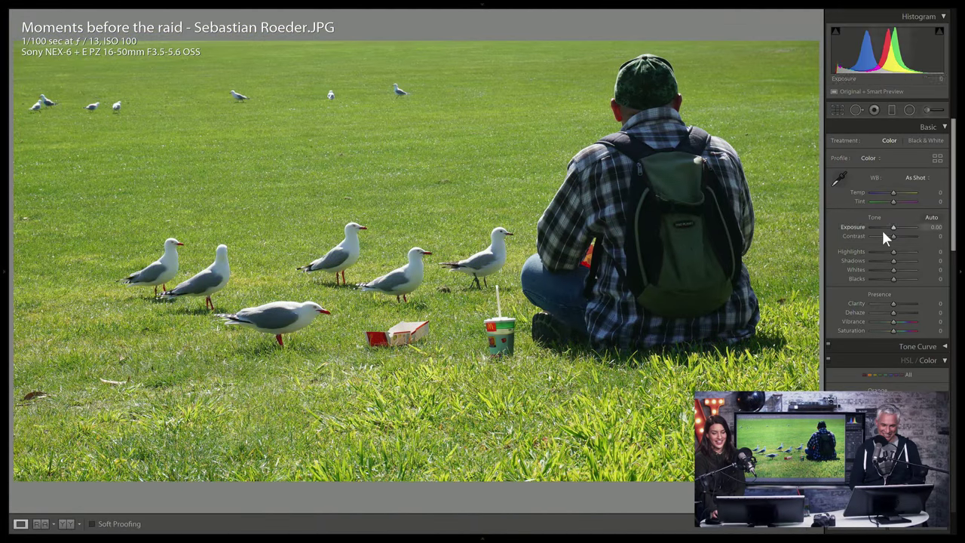
{"action": "left_click_drag", "start_coordinate": [890, 226], "coordinate": [892, 227]}
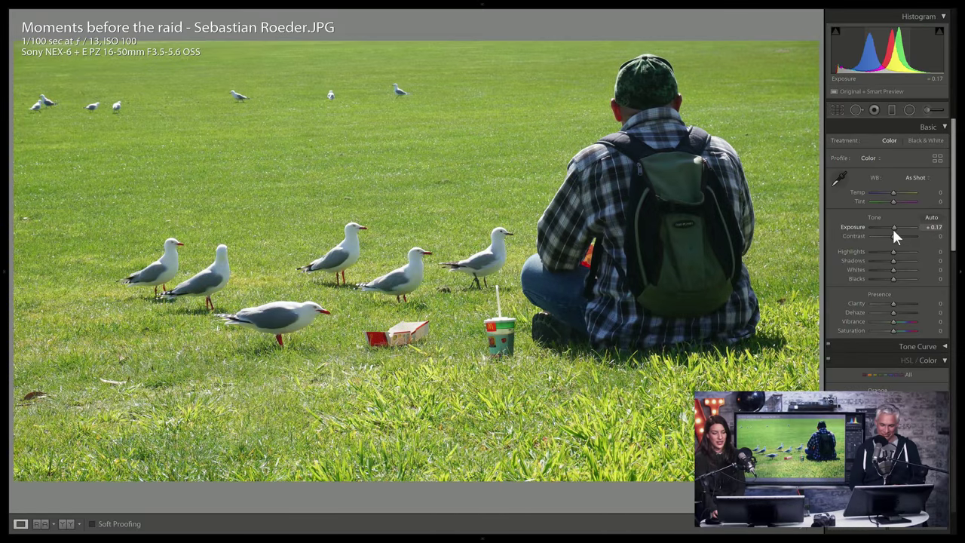
{"action": "key", "text": "p"}
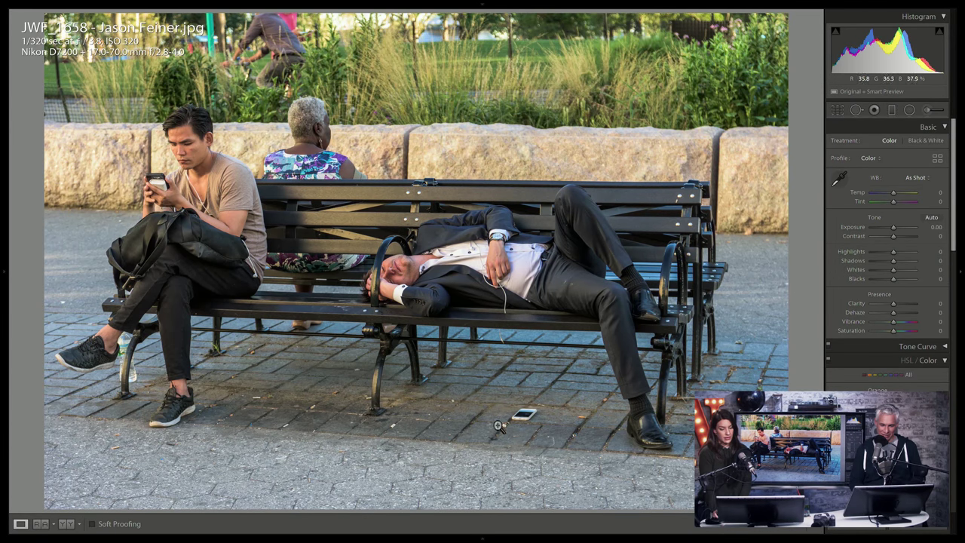
- Inspect the fallen phone and the seated man's face up close in the JWF_1658 bench photo and flag it as a pick
{"action": "left_click", "coordinate": [527, 420]}
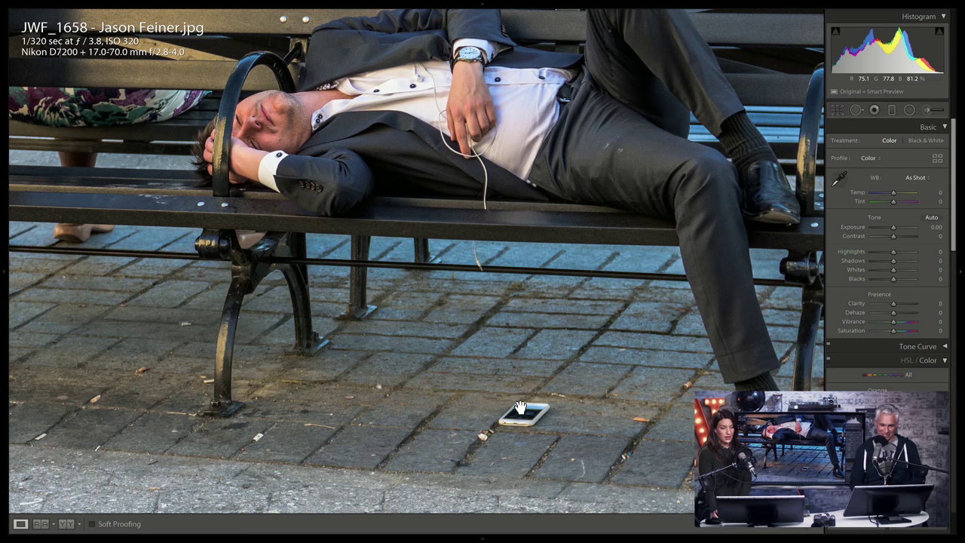
{"action": "left_click", "coordinate": [520, 407]}
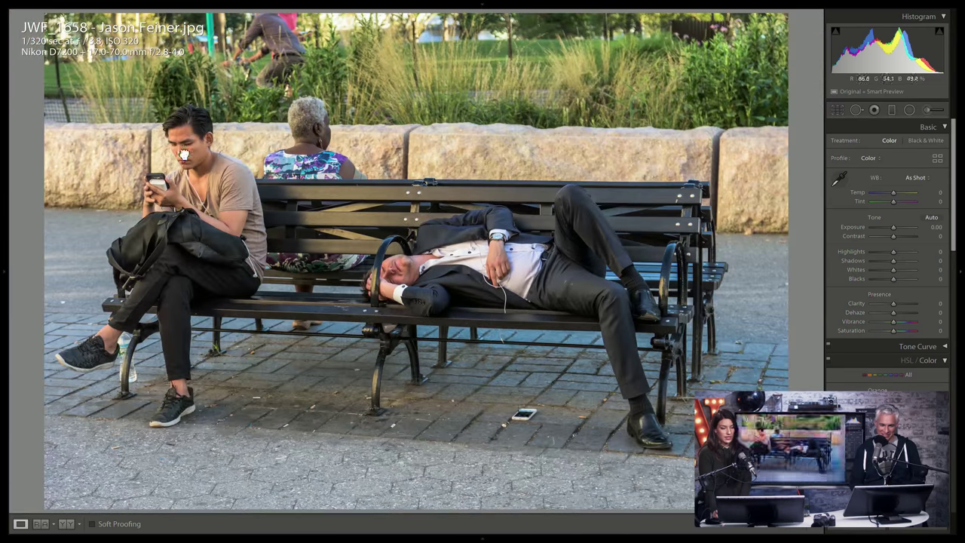
{"action": "left_click", "coordinate": [183, 155]}
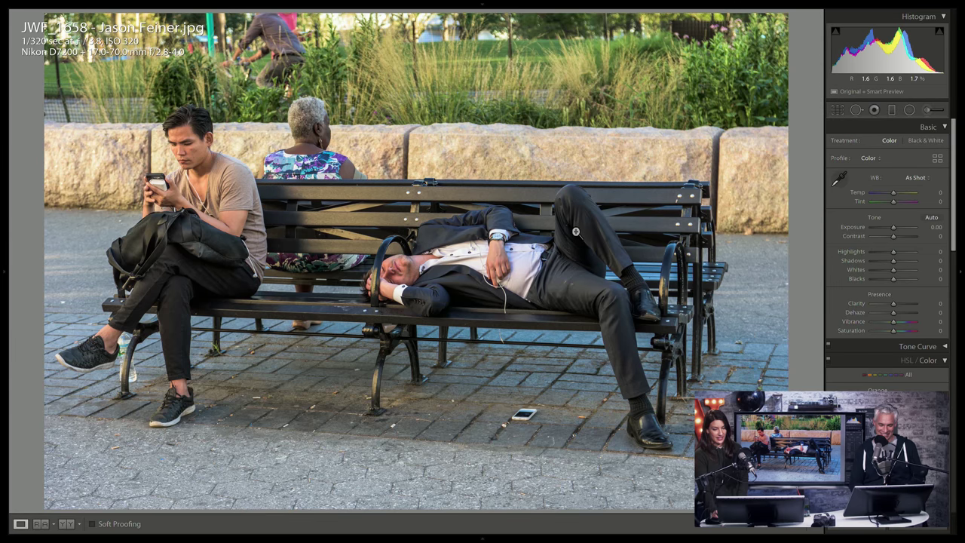
{"action": "key", "text": "p"}
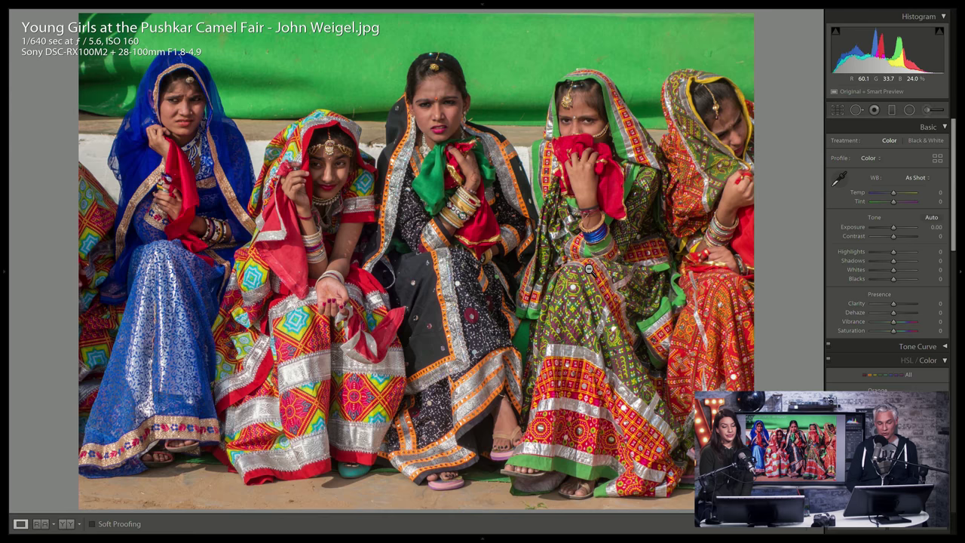
- Go past the Pushkar Camel Fair and Tales of the Venerable photos and inspect the family and toy box in the Christmas photo
{"action": "key", "text": "Right"}
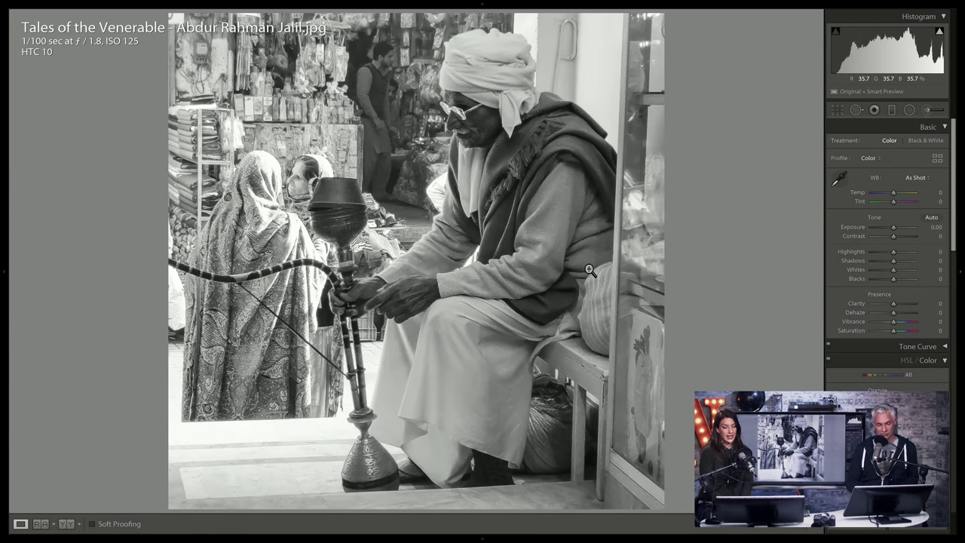
{"action": "key", "text": "Right"}
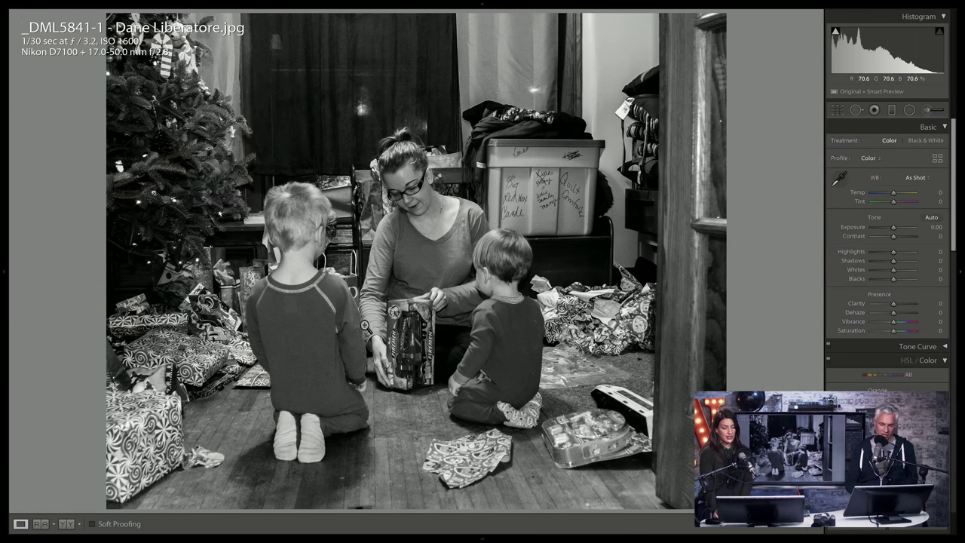
{"action": "left_click", "coordinate": [391, 316]}
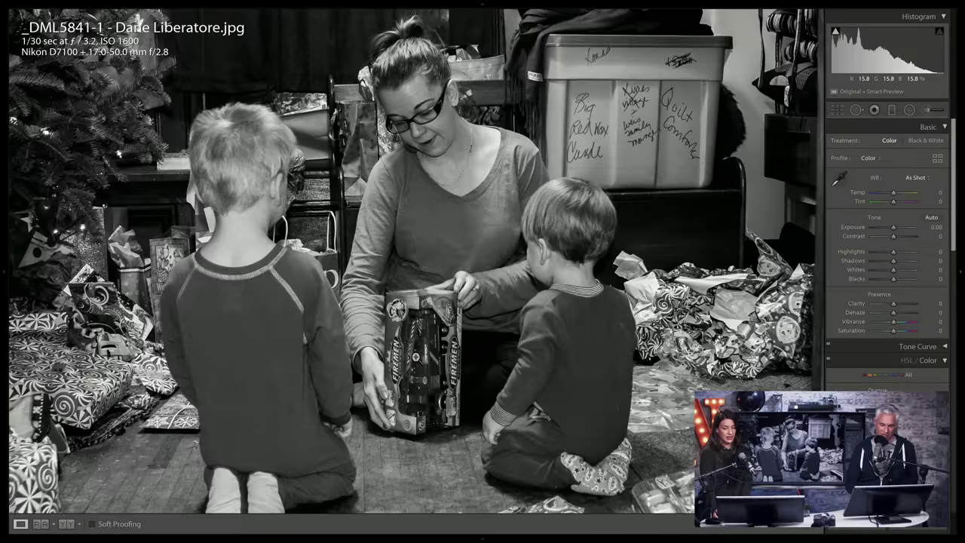
{"action": "left_click", "coordinate": [417, 339]}
{"action": "left_click", "coordinate": [417, 339]}
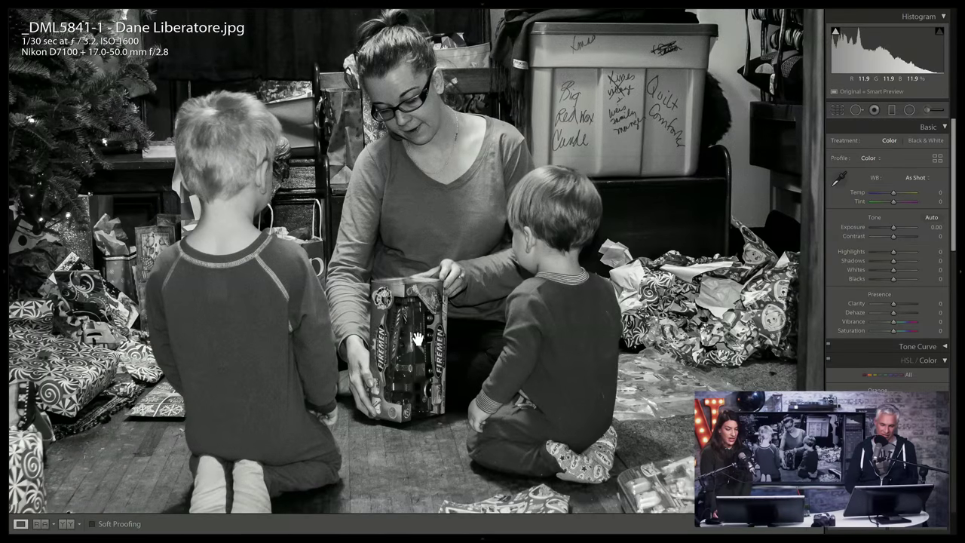
{"action": "left_click", "coordinate": [417, 340]}
- Move on to The darkness within us silhouette, set Exposure to +4.37 to check the shadows and go to the next photo
{"action": "key", "text": "Right"}
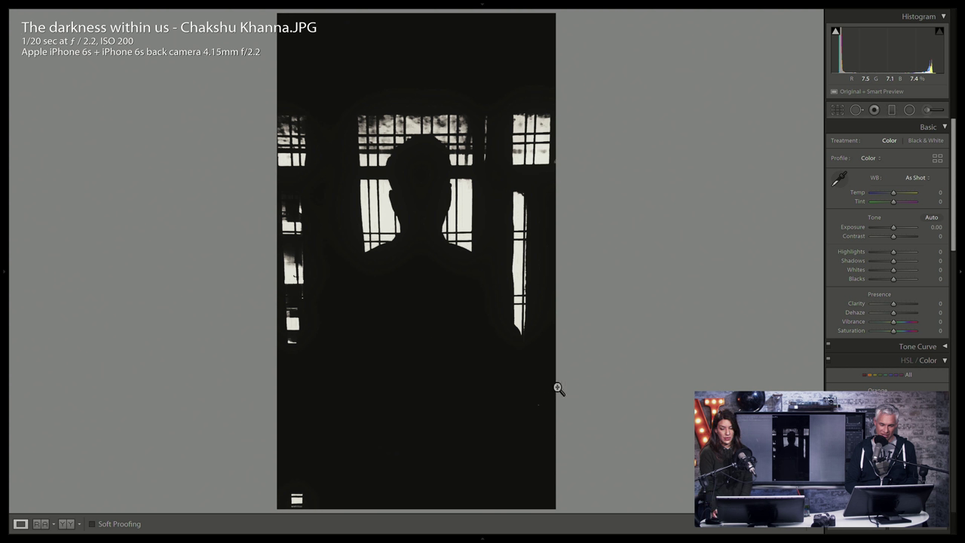
{"action": "left_click_drag", "start_coordinate": [892, 226], "coordinate": [913, 231]}
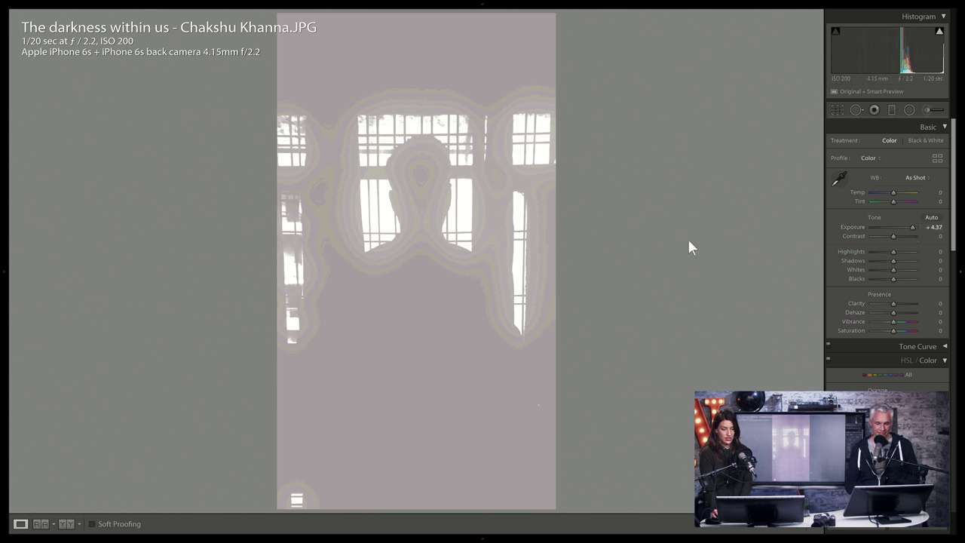
{"action": "key", "text": "Right"}
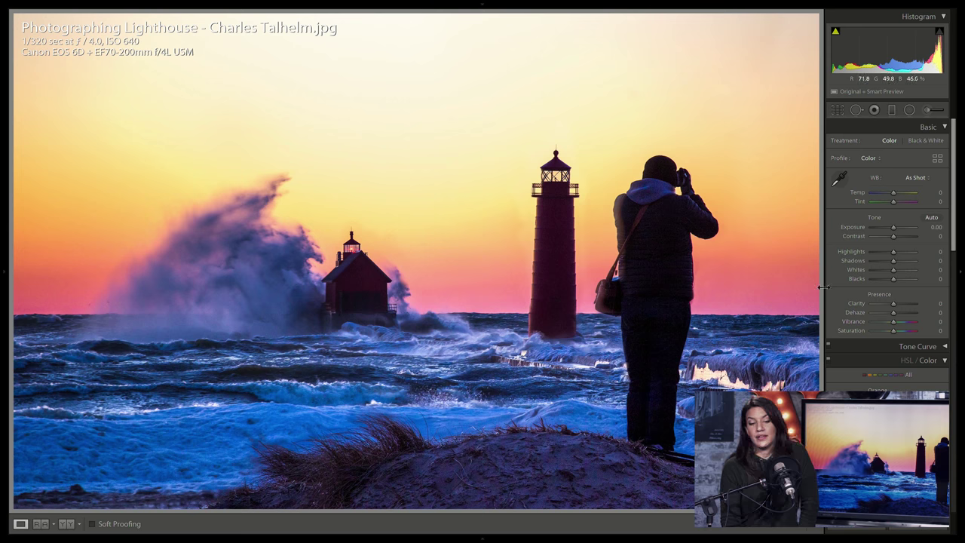
- Set the lighthouse photo's Exposure to +0.46 and compare its Color treatment with Black & White
{"action": "left_click_drag", "start_coordinate": [892, 227], "coordinate": [894, 228]}
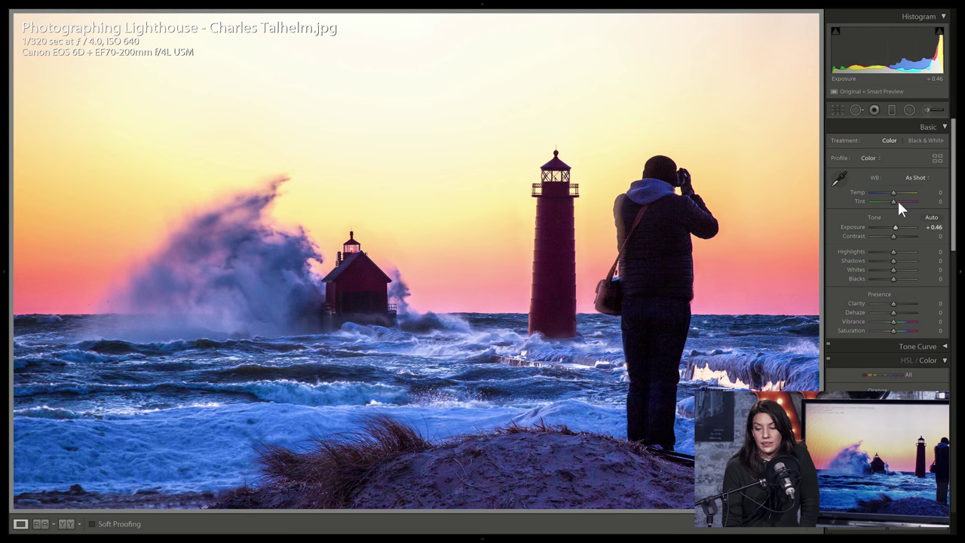
{"action": "left_click", "coordinate": [912, 140]}
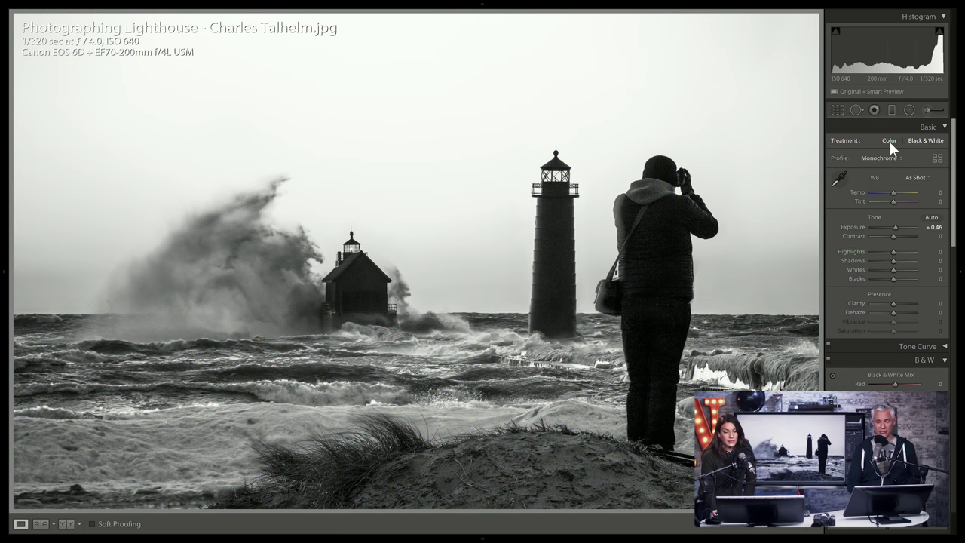
{"action": "left_click", "coordinate": [889, 141]}
{"action": "left_click", "coordinate": [916, 140]}
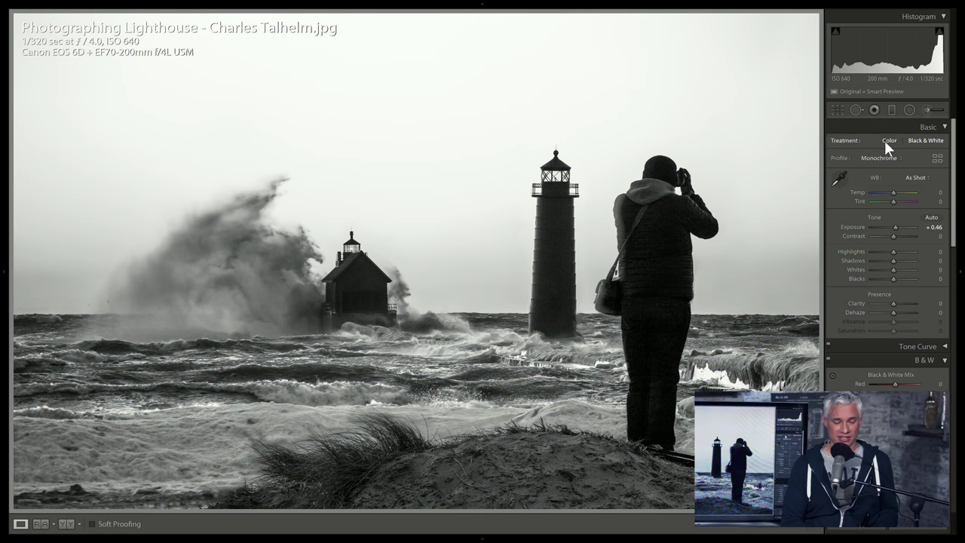
- Flag the lighthouse photo as a pick, return it to the Color treatment and go to the next photo
{"action": "key", "text": "p"}
{"action": "left_click", "coordinate": [884, 138]}
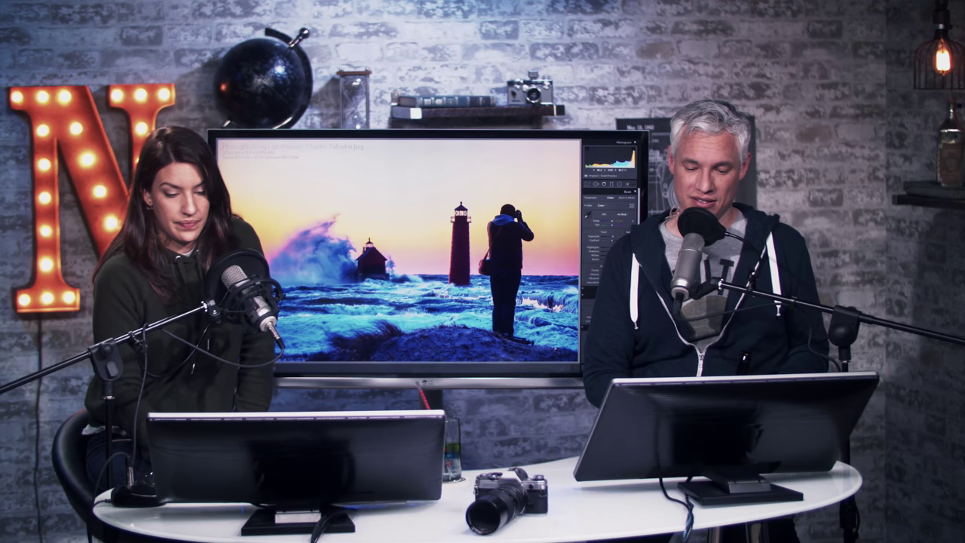
{"action": "key", "text": "Right"}
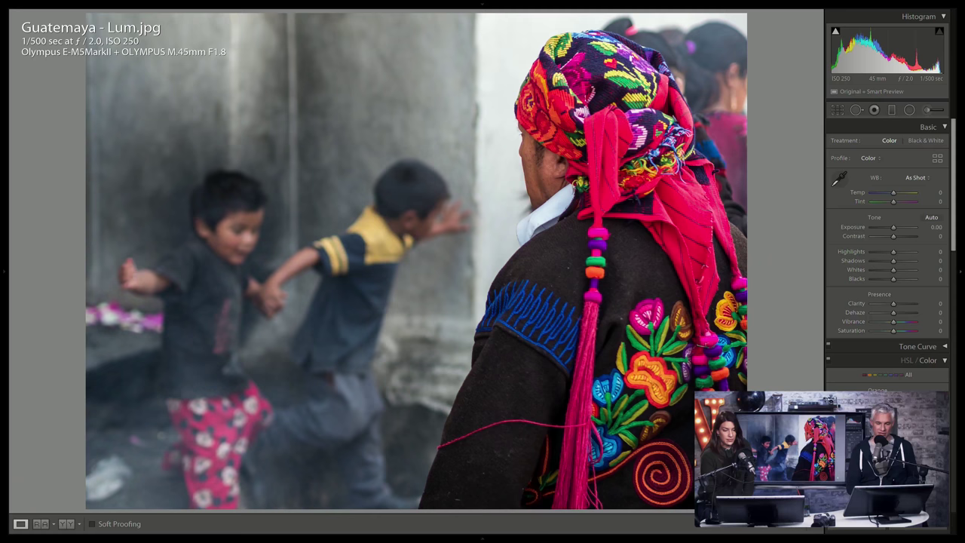
- Go past the Guatemaya and street chess photos, flag the graduation photo as a pick and continue to the nicewalk street scene
{"action": "key", "text": "Right"}
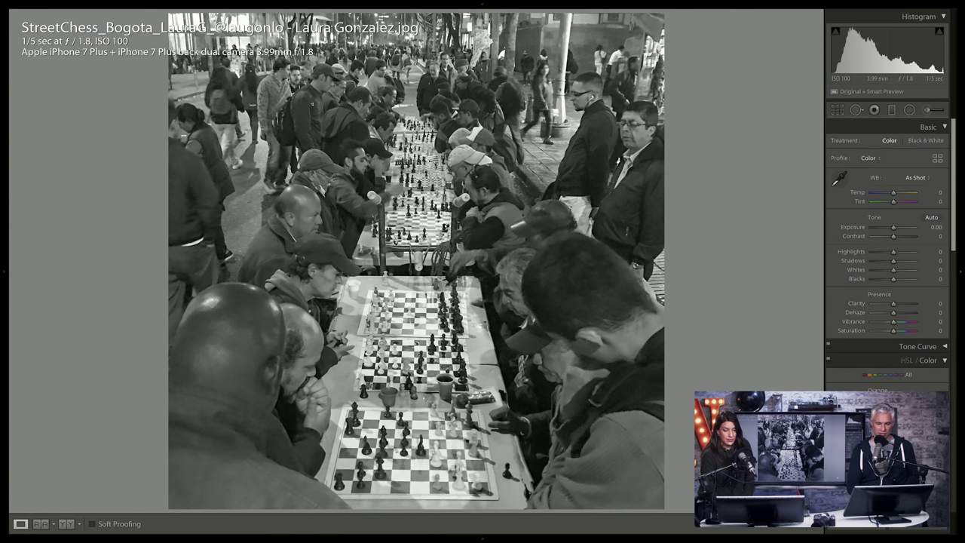
{"action": "key", "text": "Right"}
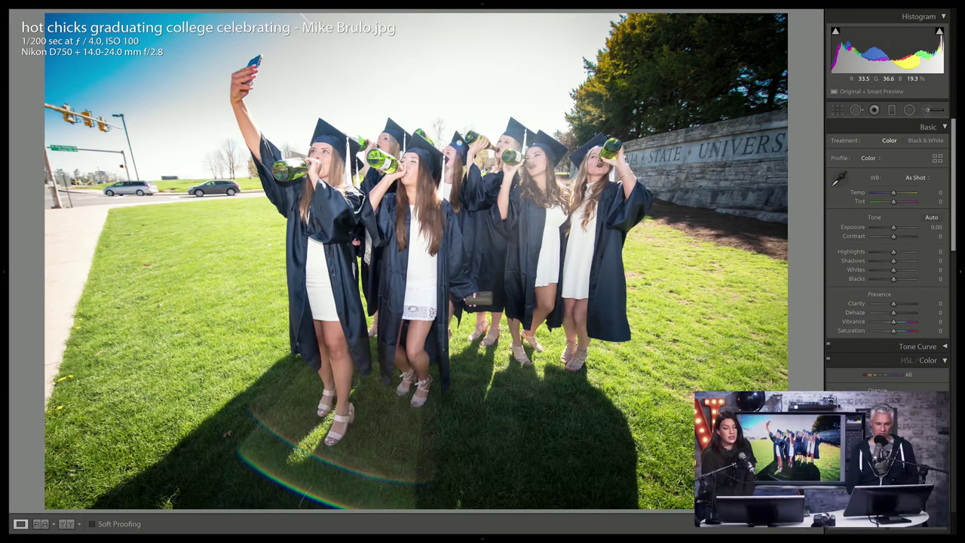
{"action": "key", "text": "p"}
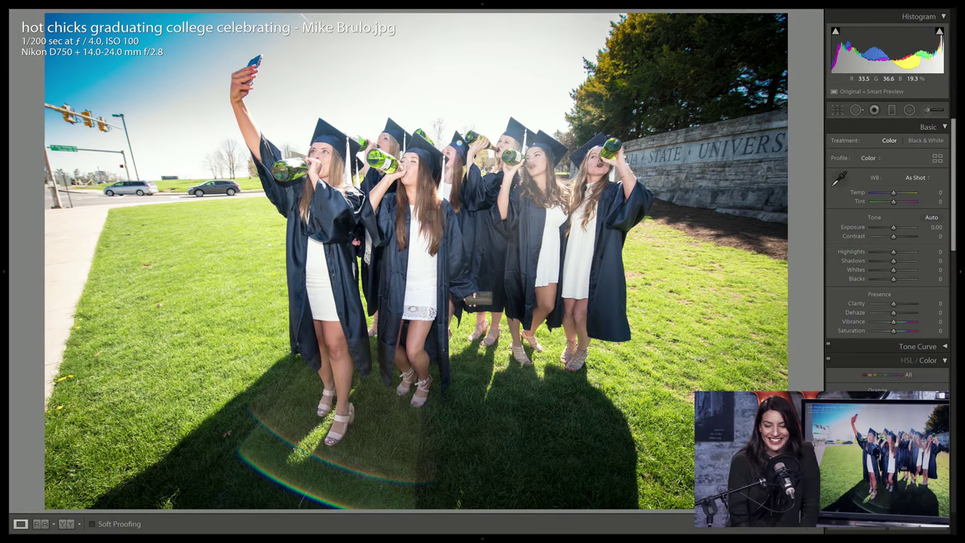
{"action": "key", "text": "Right"}
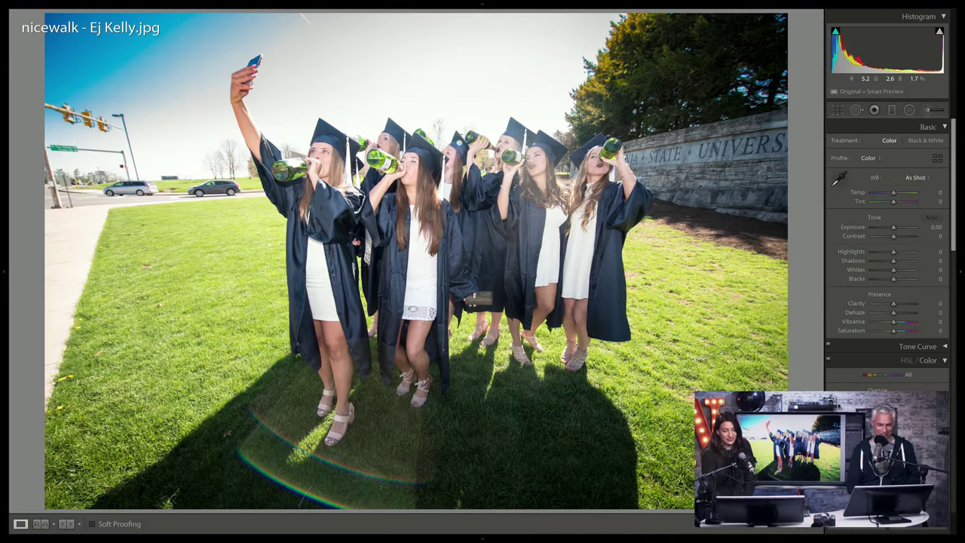
{"action": "key", "text": "Left"}
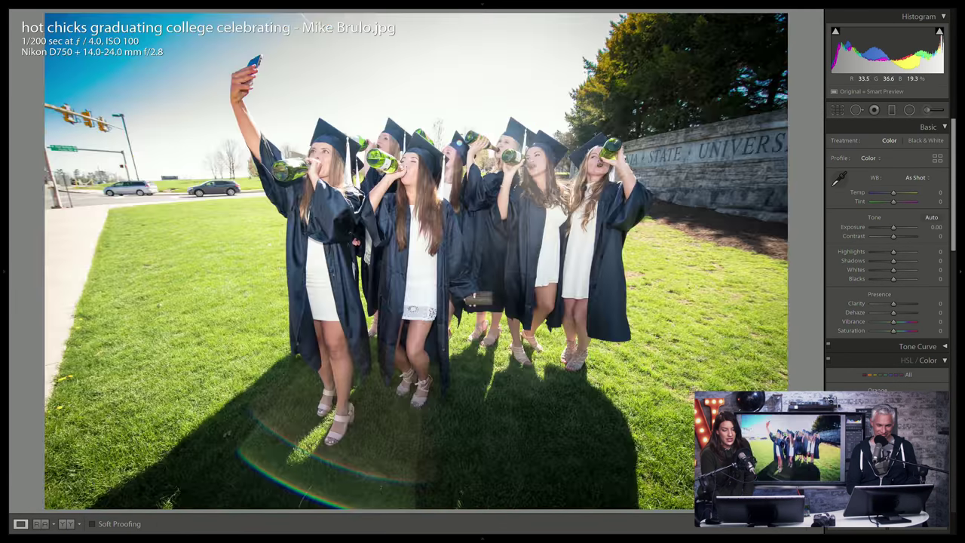
{"action": "key", "text": "Right"}
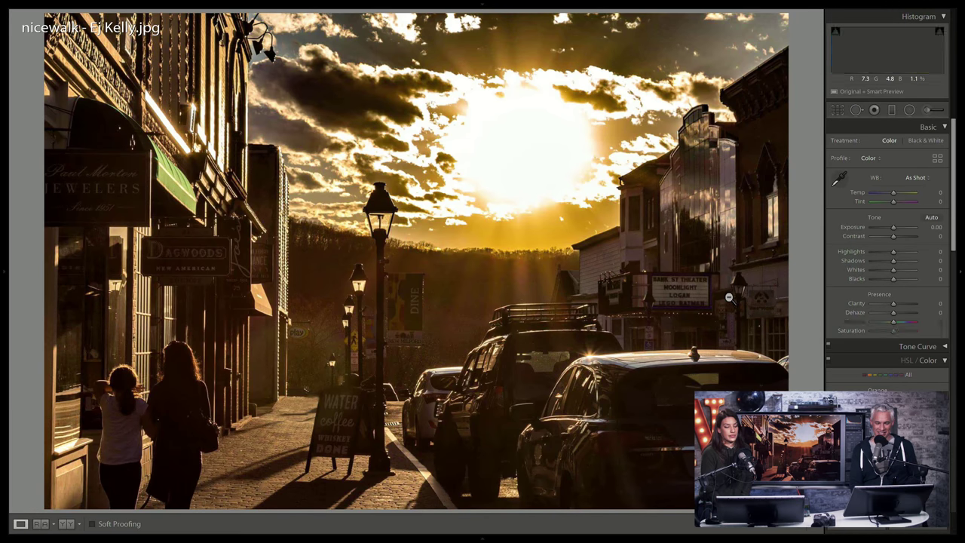
- Browse onward from the nicewalk street scene through the cyclist sunset, man with cane, children, clown and wooden church photos to the golfer
{"action": "key", "text": "Right"}
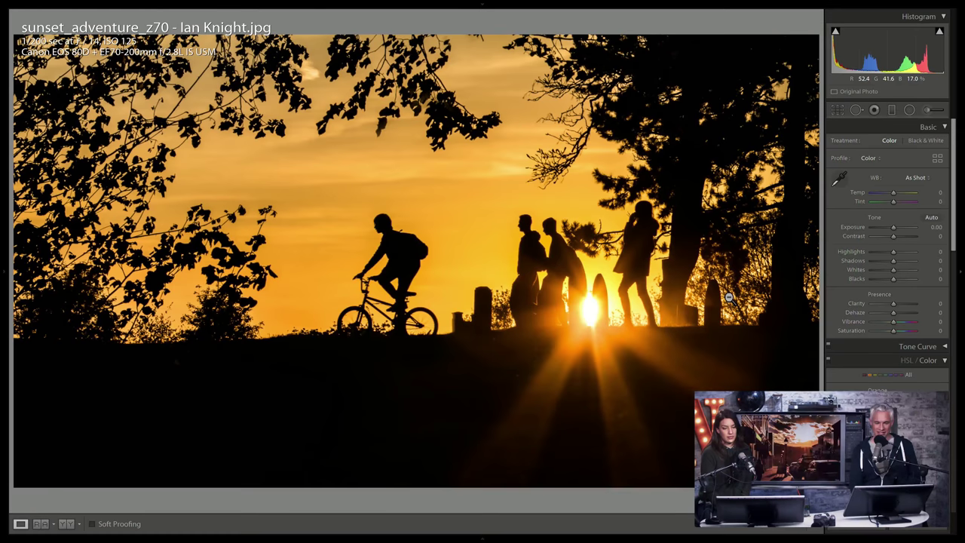
{"action": "key", "text": "Right"}
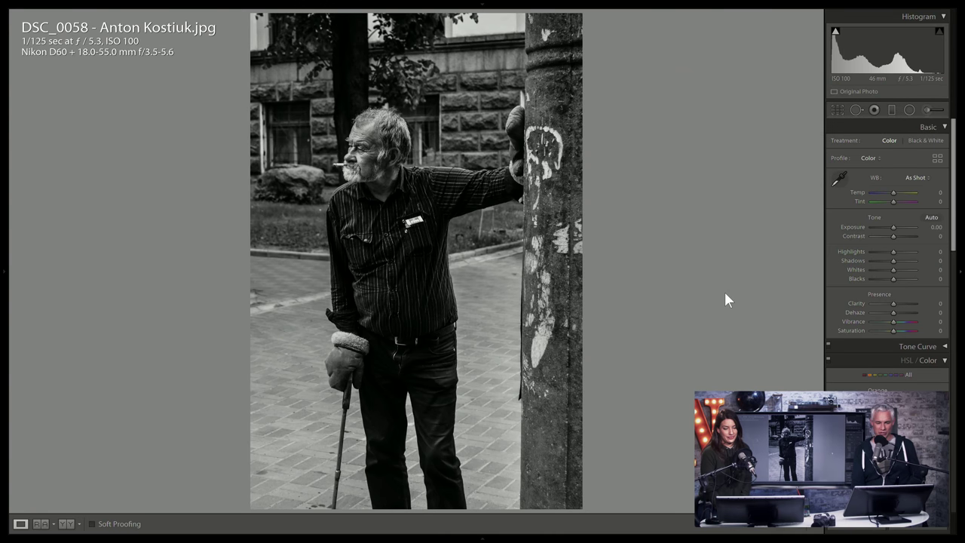
{"action": "key", "text": "Right"}
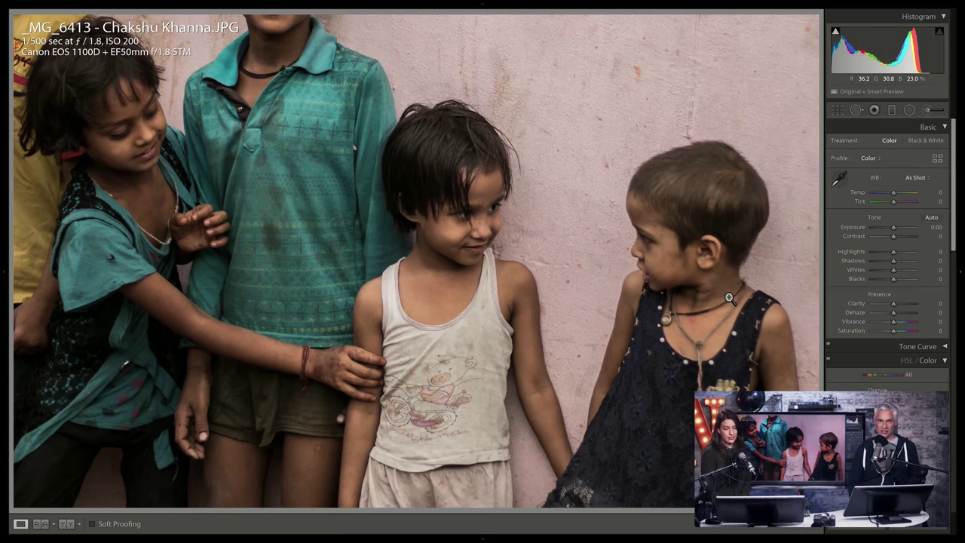
{"action": "key", "text": "Right"}
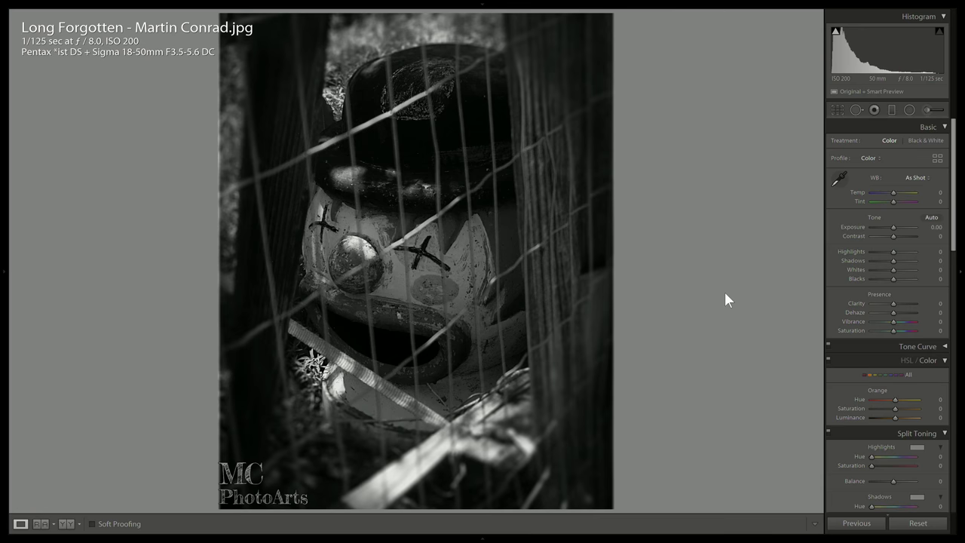
{"action": "key", "text": "Right"}
{"action": "key", "text": "Right"}
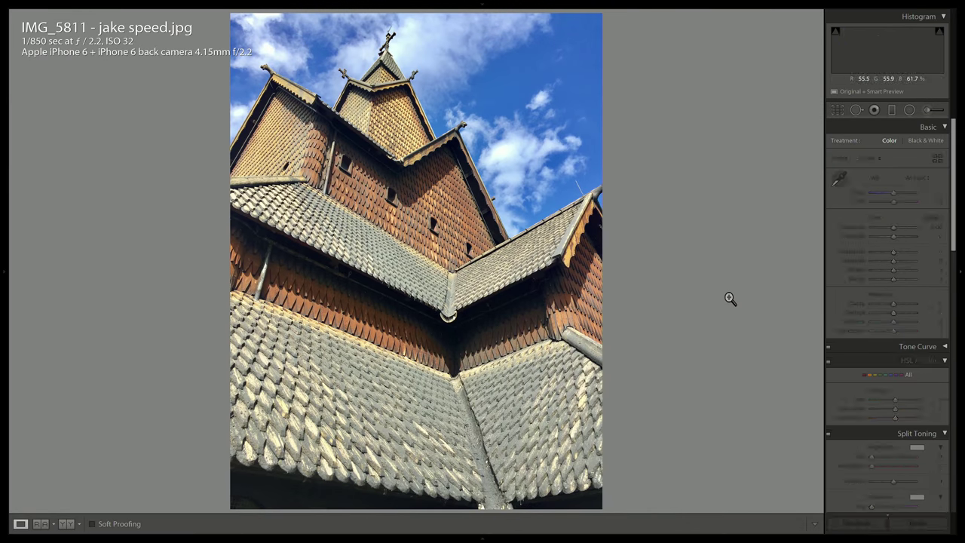
{"action": "key", "text": "Right"}
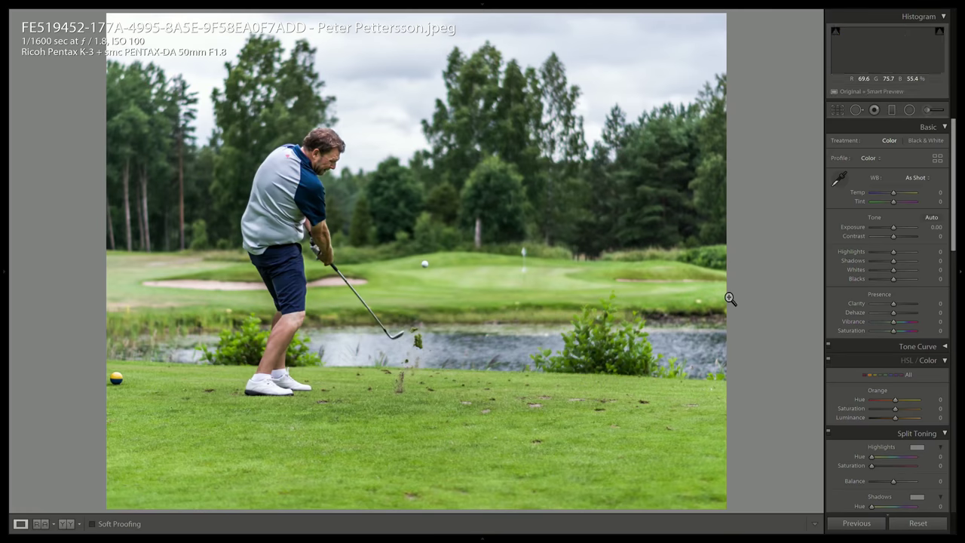
- Browse from the golfer through the water fight, carved tree face, girl on a bike, sailing boats and crouching girl photos to the train silhouette
{"action": "key", "text": "Right"}
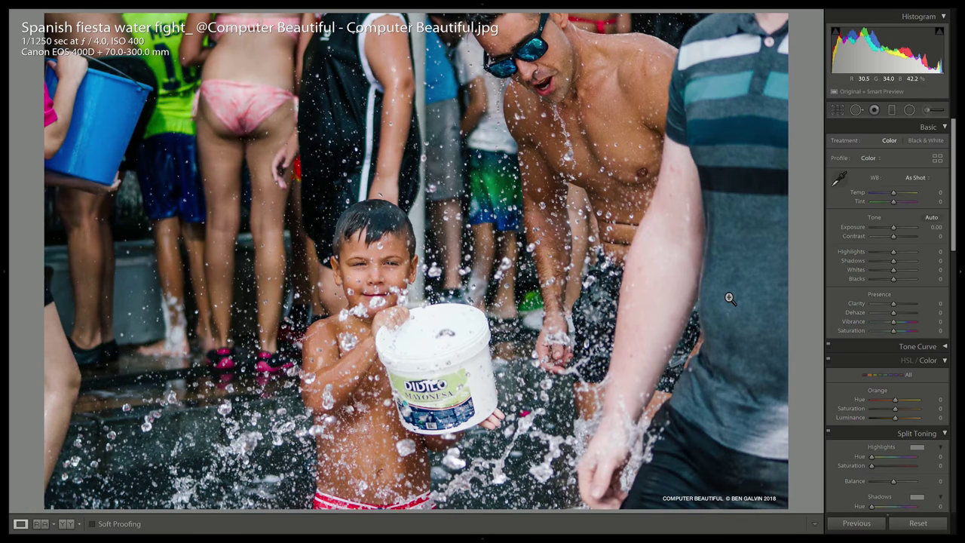
{"action": "key", "text": "Right"}
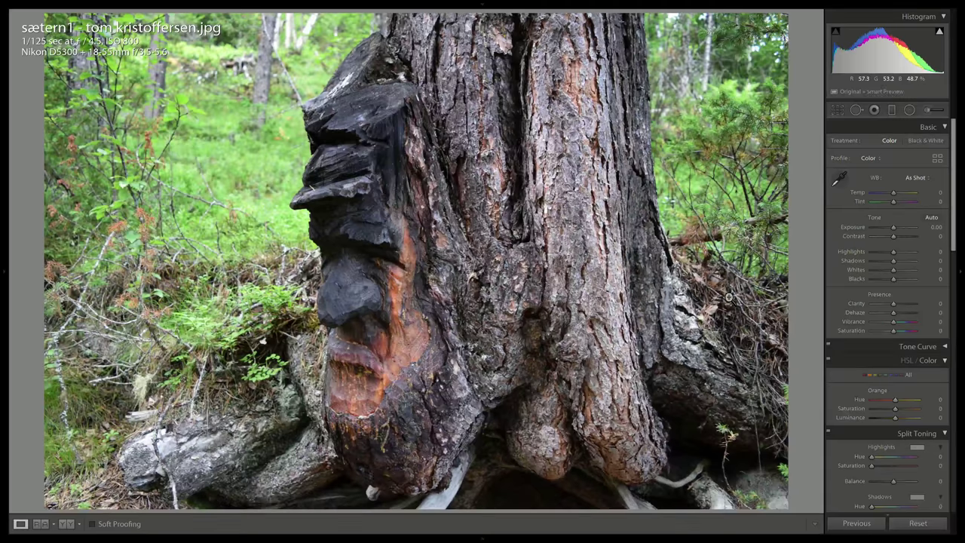
{"action": "key", "text": "Right"}
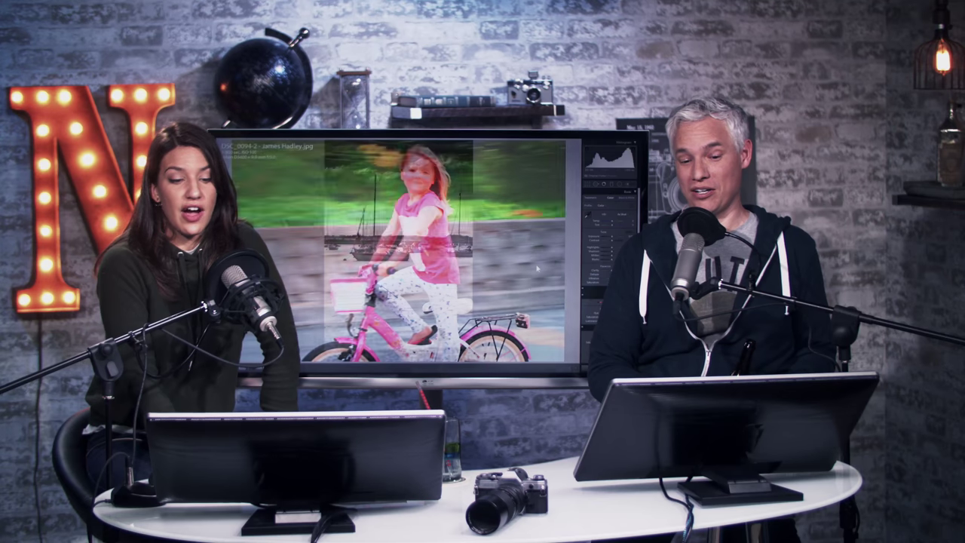
{"action": "key", "text": "Right"}
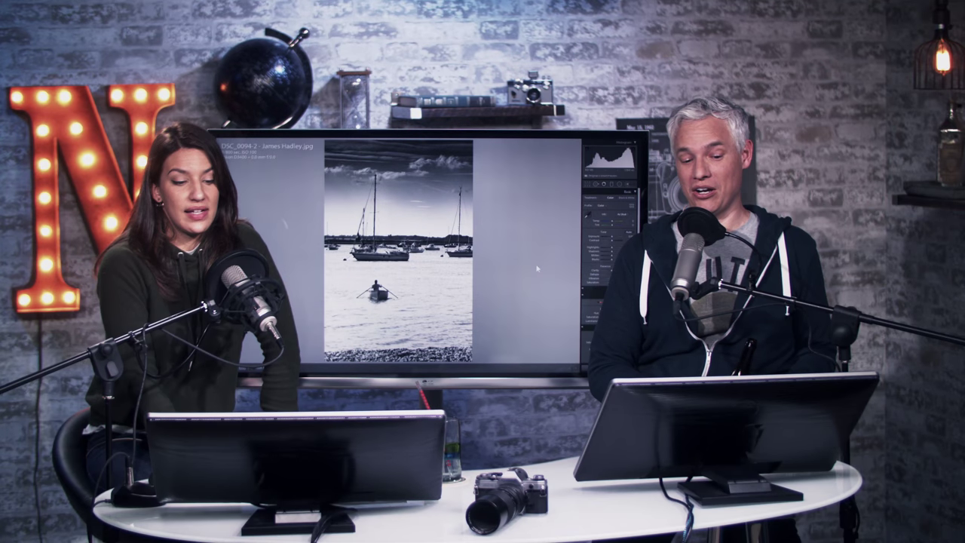
{"action": "key", "text": "Right"}
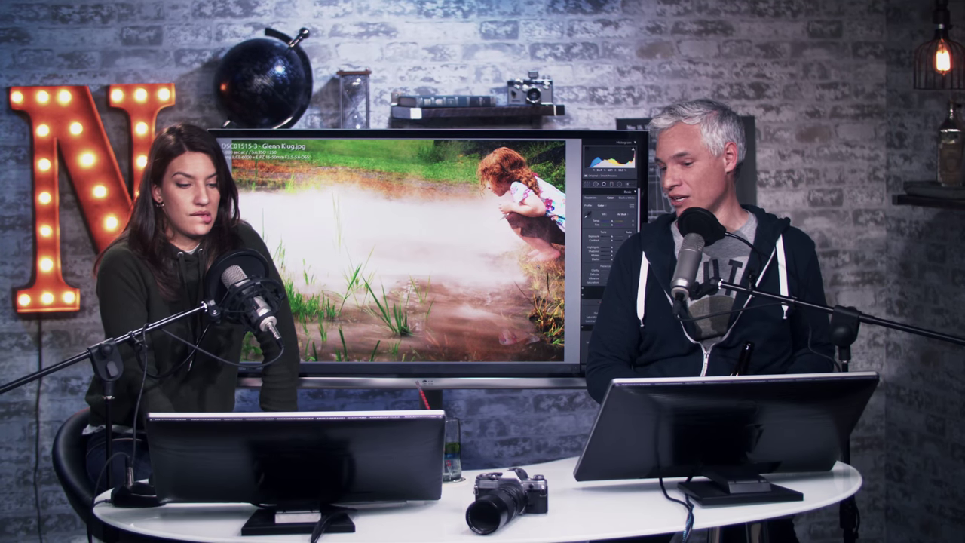
{"action": "key", "text": "Right"}
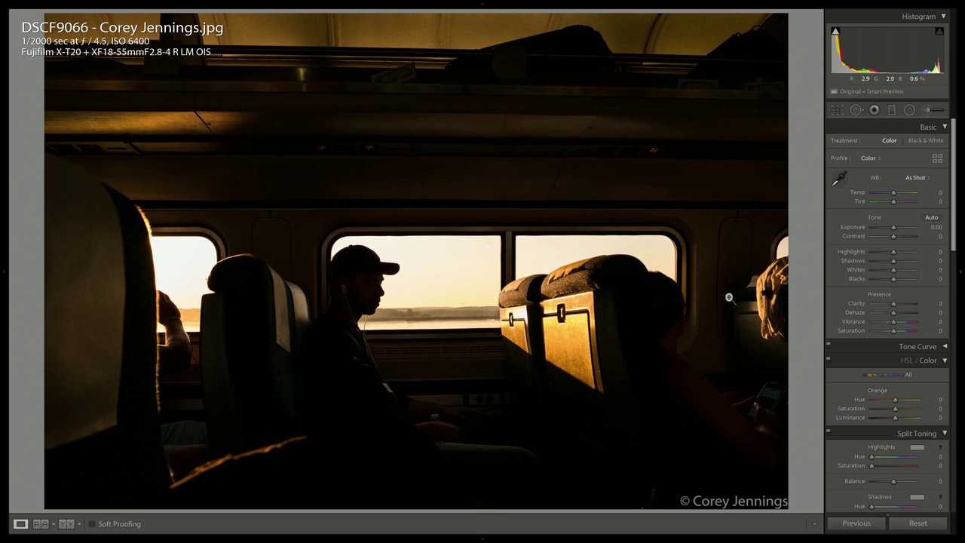
- Browse past the overgrown bench, autumn path and black-and-white mailbox photos to the beach scene with the painters
{"action": "key", "text": "Right"}
{"action": "key", "text": "Right"}
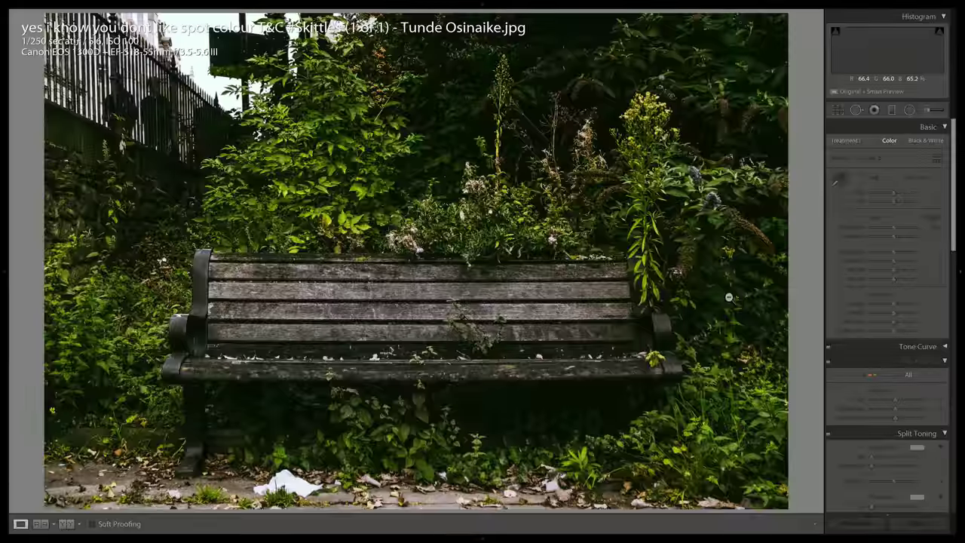
{"action": "key", "text": "Right"}
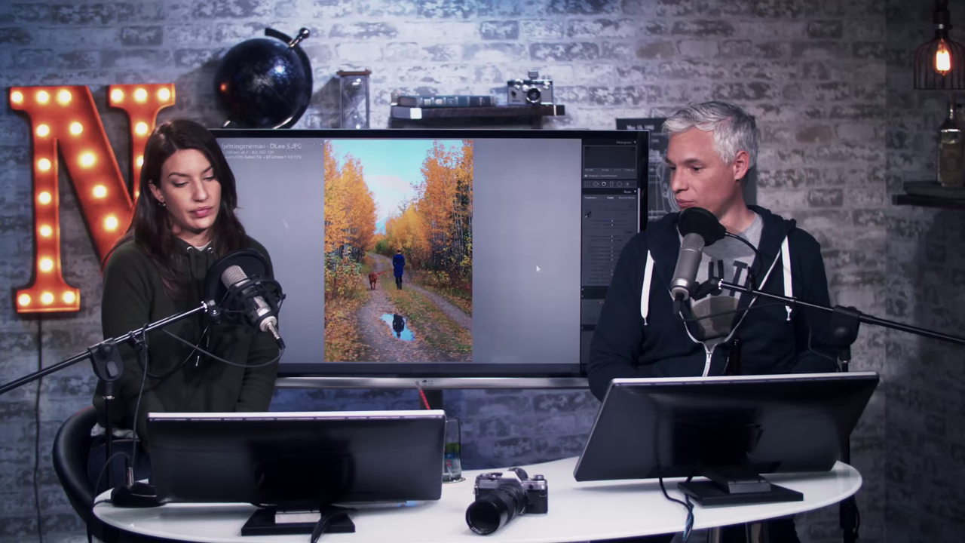
{"action": "key", "text": "Right"}
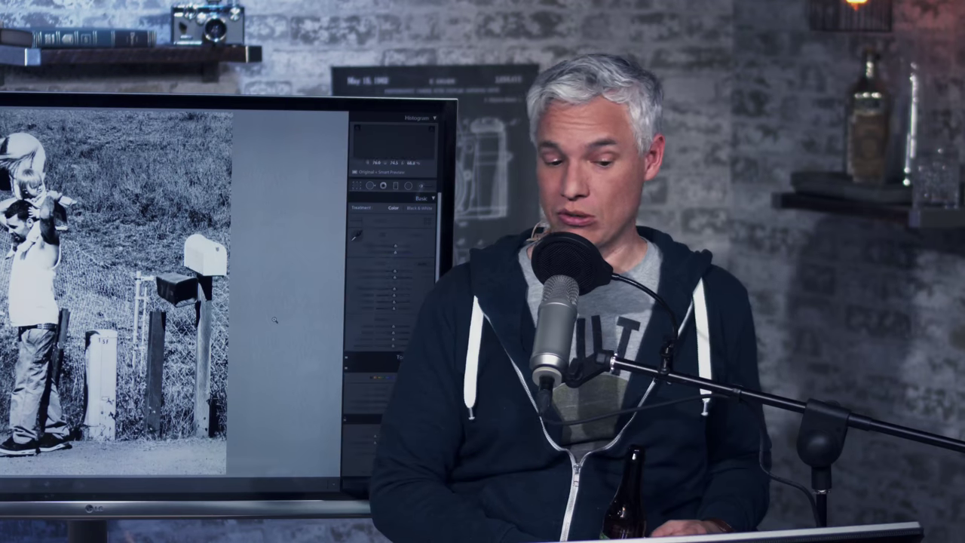
{"action": "key", "text": "Right"}
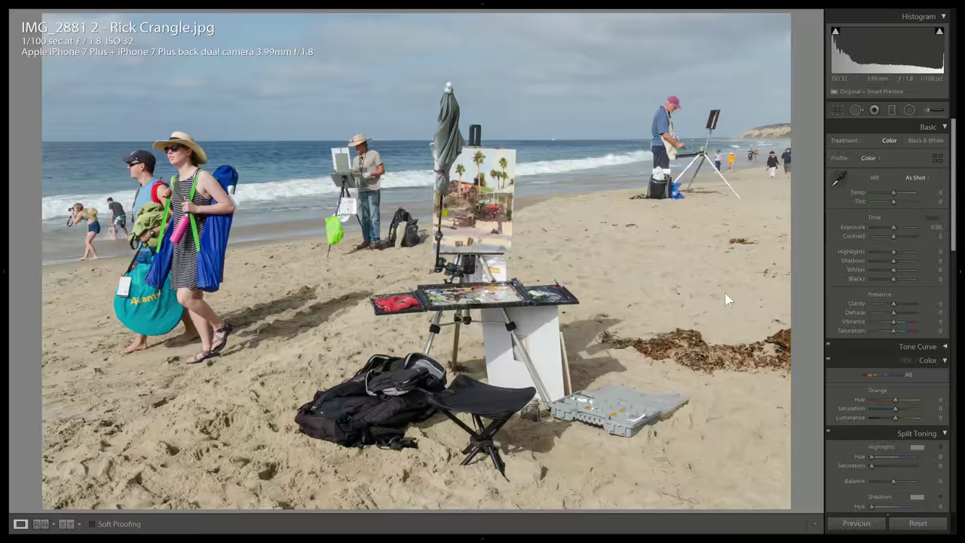
- Browse past the warm-lit interior, costumed pizza eaters, graffiti and seated man, and blurred Bank Austria street photos to the photo that follows
{"action": "key", "text": "Right"}
{"action": "key", "text": "Right"}
{"action": "key", "text": "Right"}
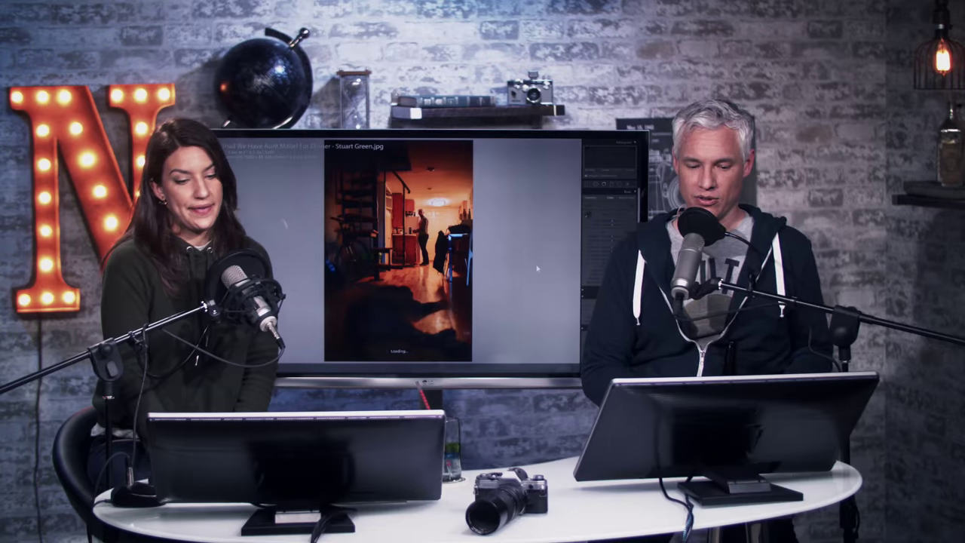
{"action": "key", "text": "Right"}
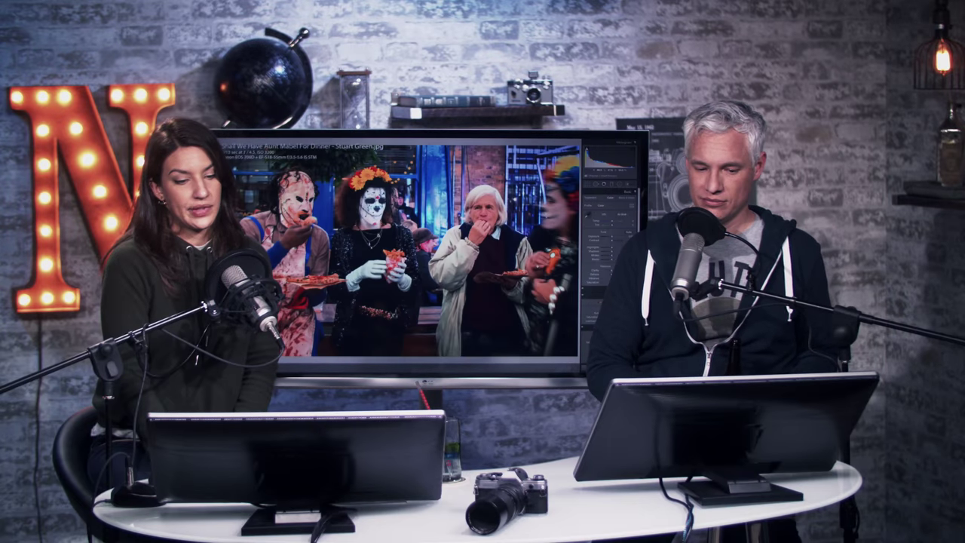
{"action": "key", "text": "Right"}
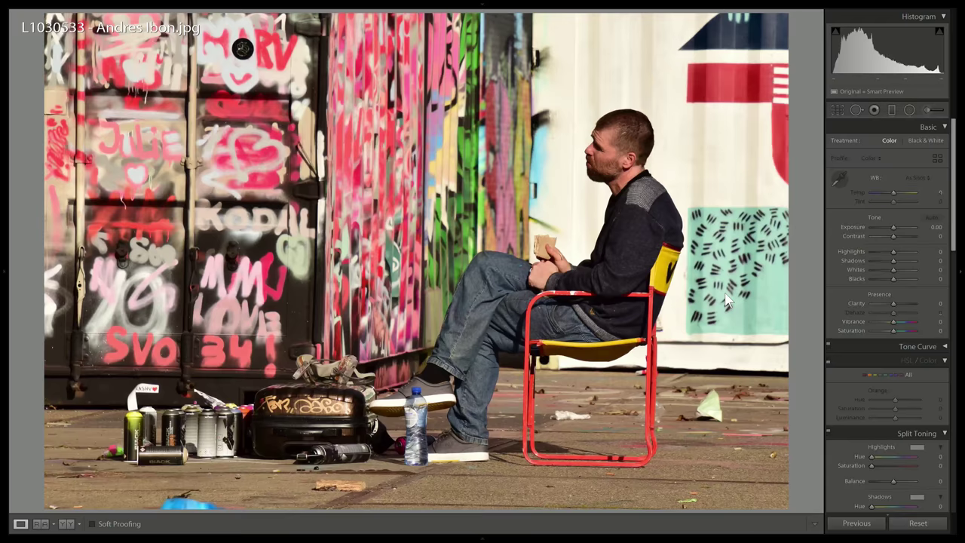
{"action": "key", "text": "Right"}
{"action": "key", "text": "Right"}
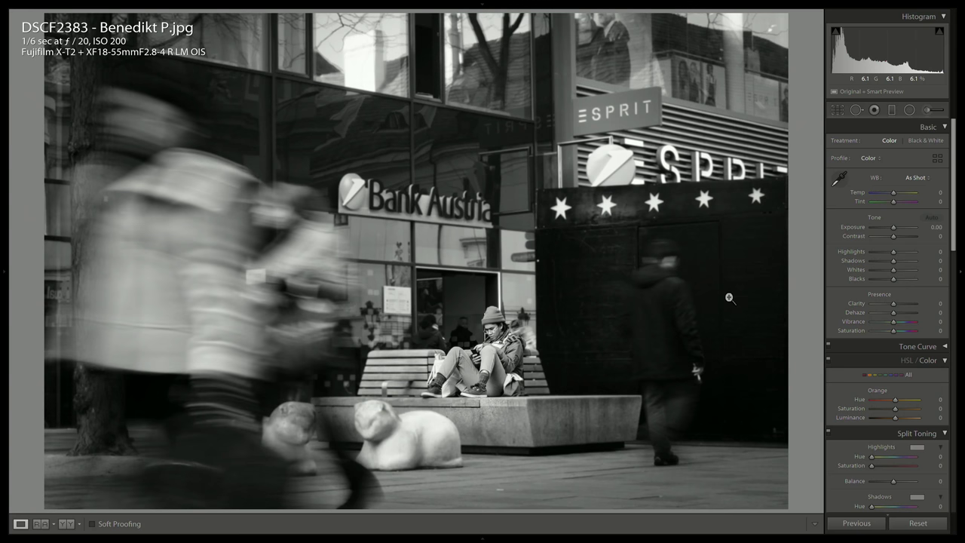
{"action": "key", "text": "Right"}
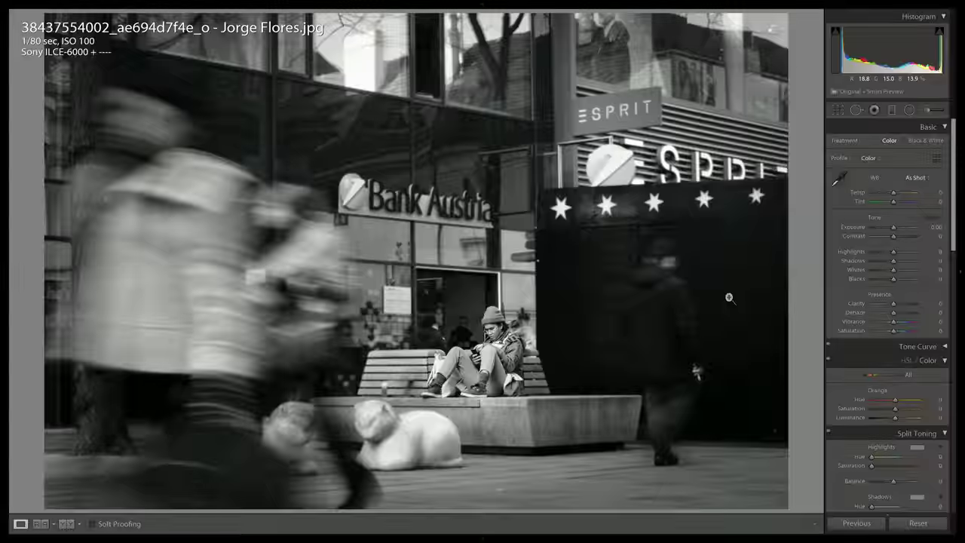